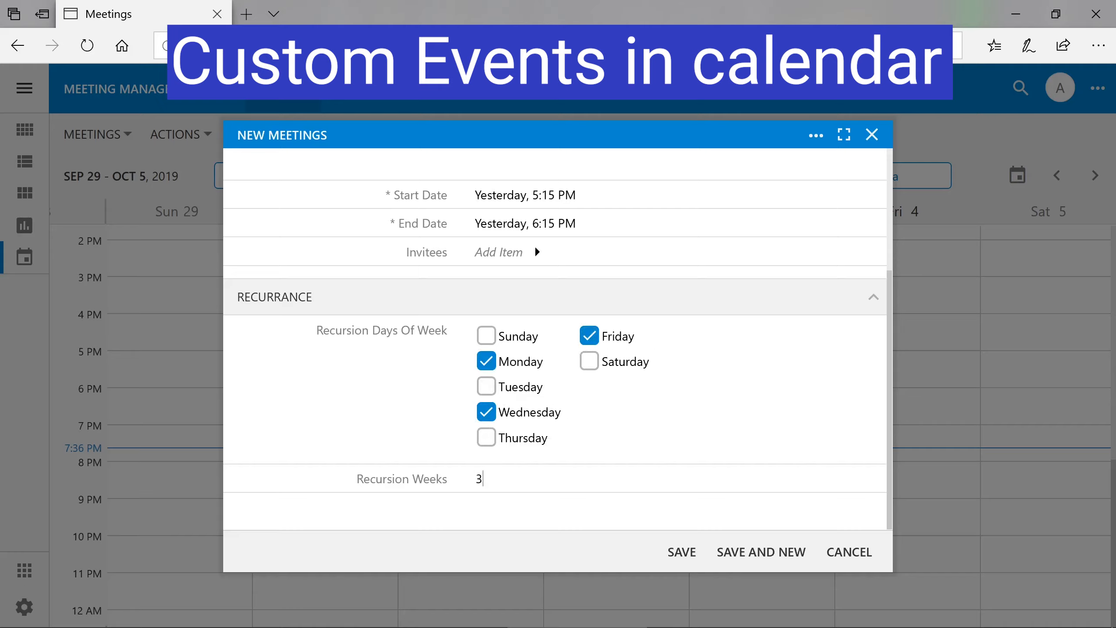
- Save the recurring Walk the dog meeting, step ahead three weeks, and show the October 2019 month view
click(682, 553)
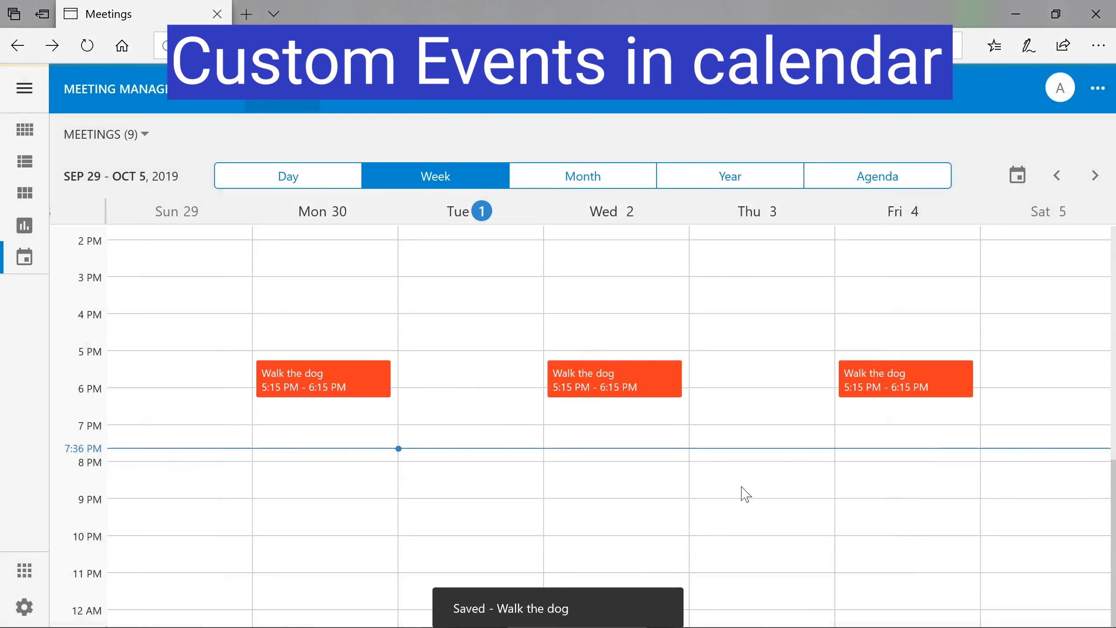
click(1096, 175)
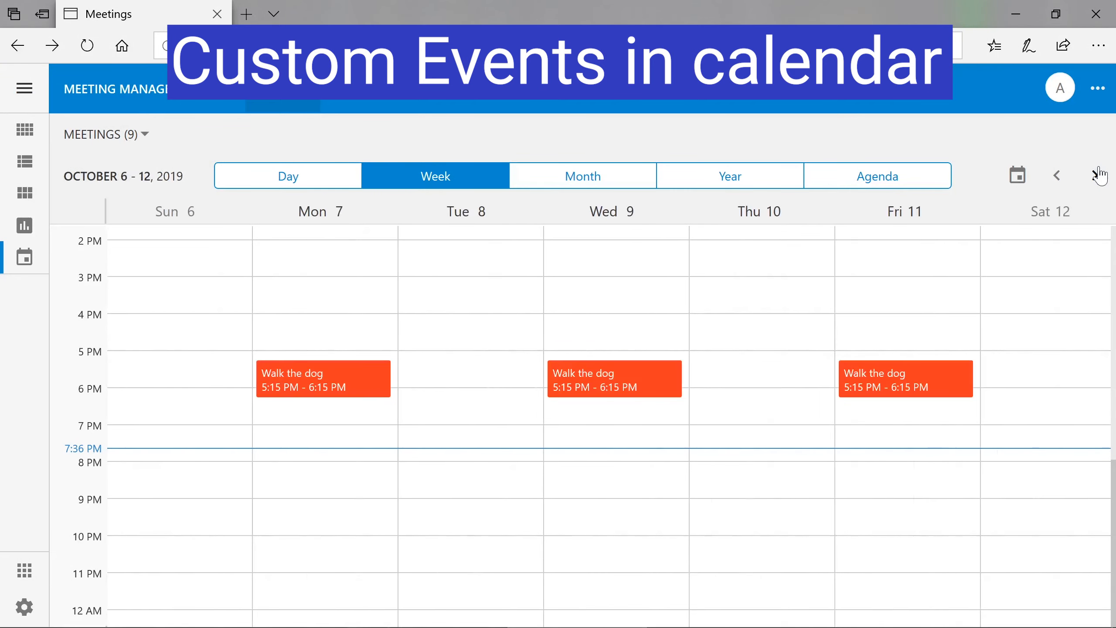
click(1097, 175)
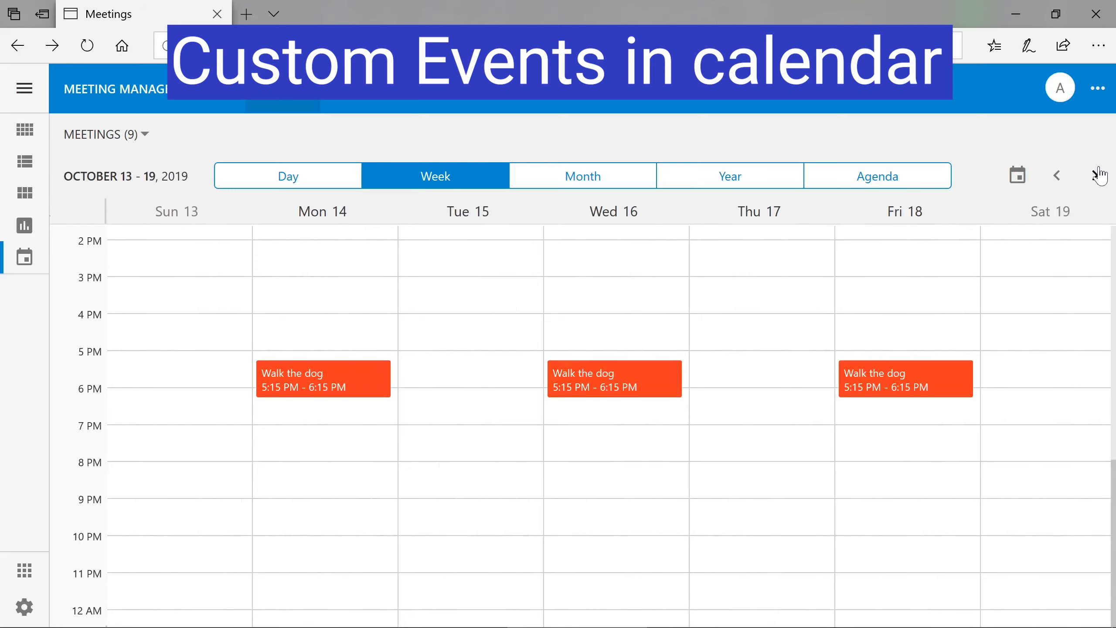
click(1093, 179)
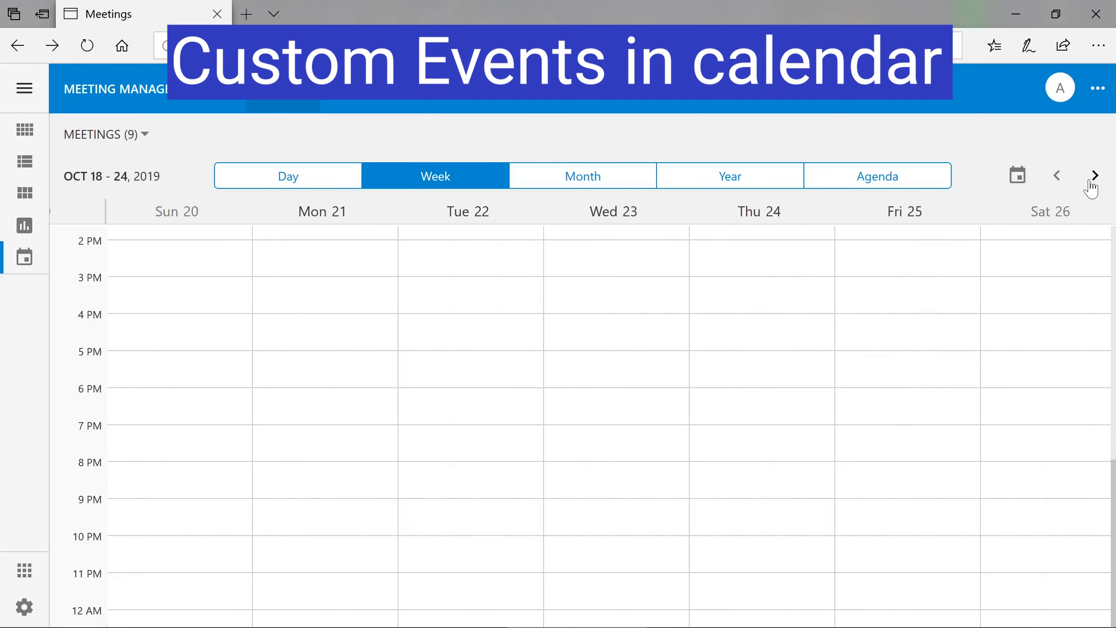
click(593, 182)
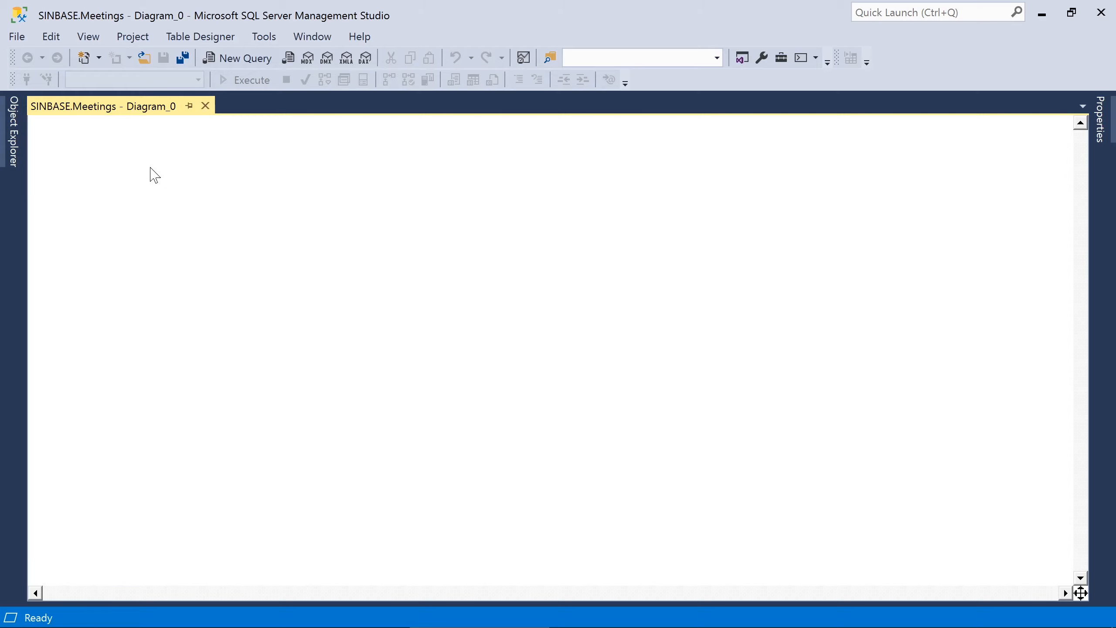
- Add a new table named Users to the diagram
right_click(129, 175)
click(875, 301)
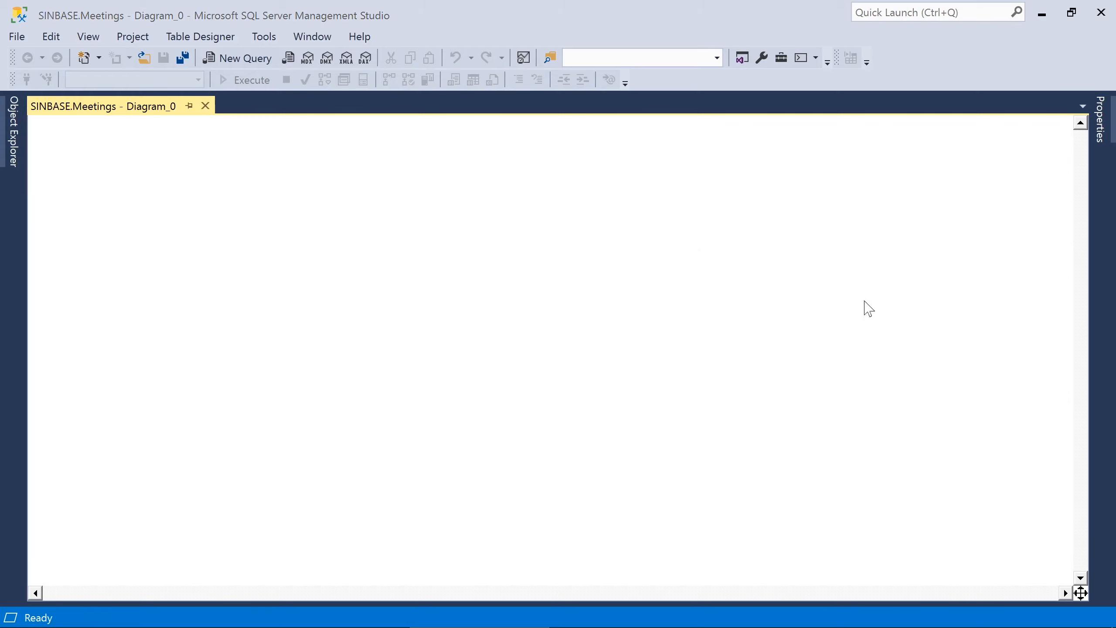
text(Users)
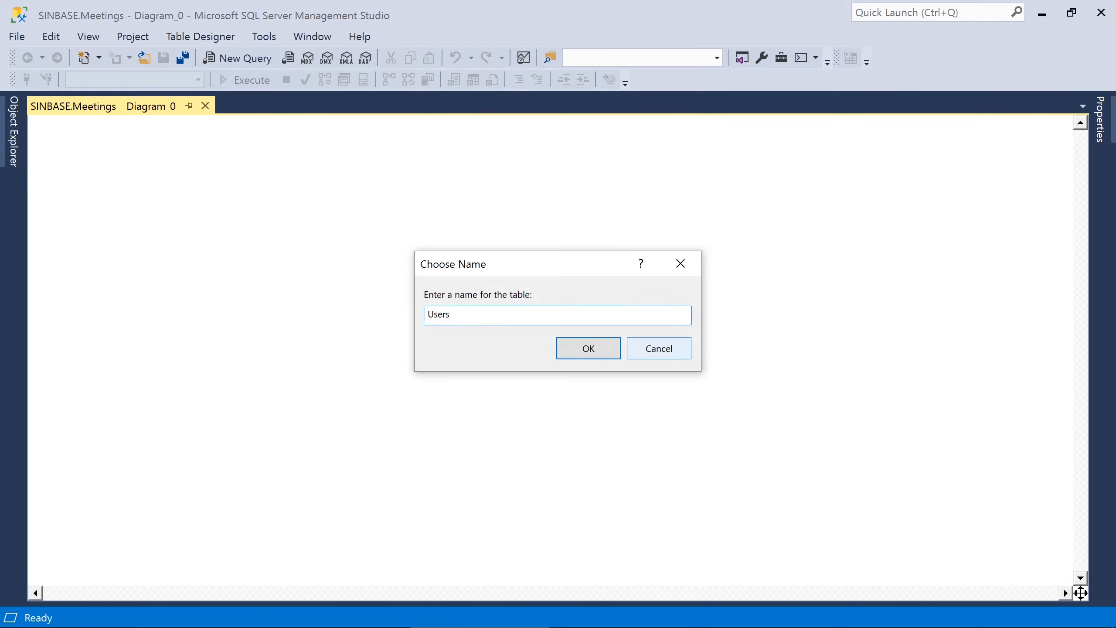
key(Return)
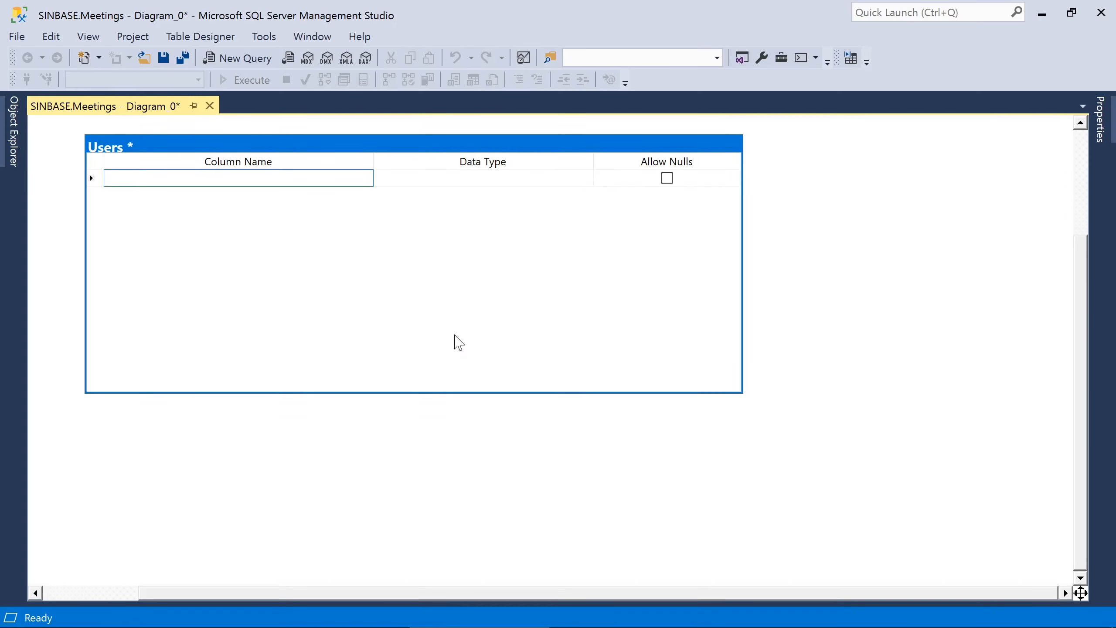
- Define Users columns UserID int, UserName nvarchar(50) and Password nvarchar(50) as non-nullable
text(UserID)
key(Tab)
text(int)
key(Tab)
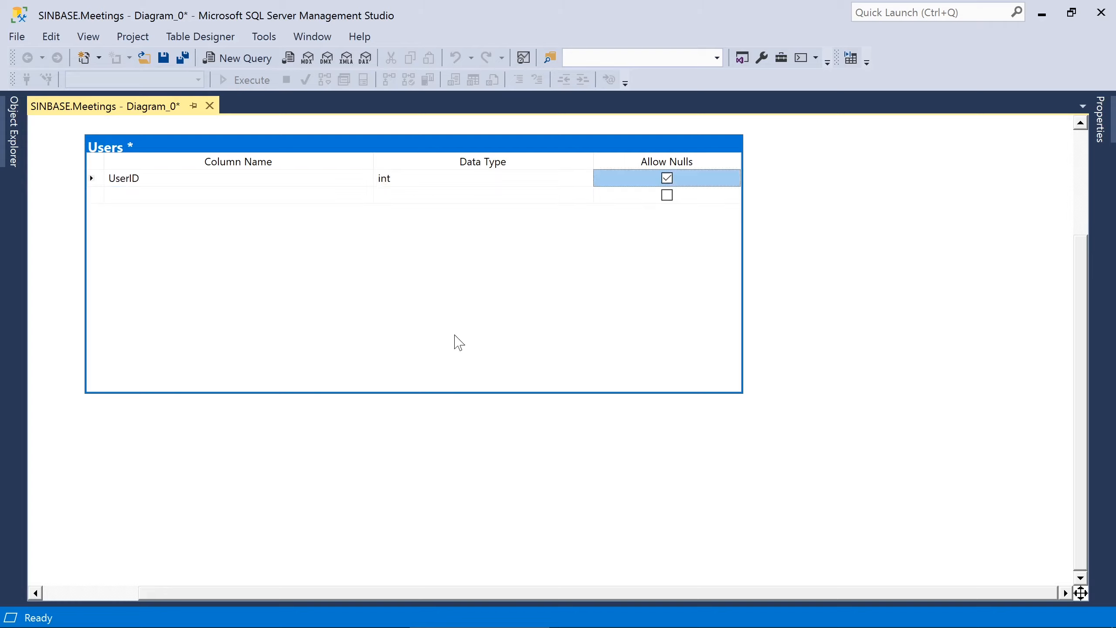
key(space)
key(Tab)
text(UserName)
key(Tab)
text(nvarchar(50))
key(Tab)
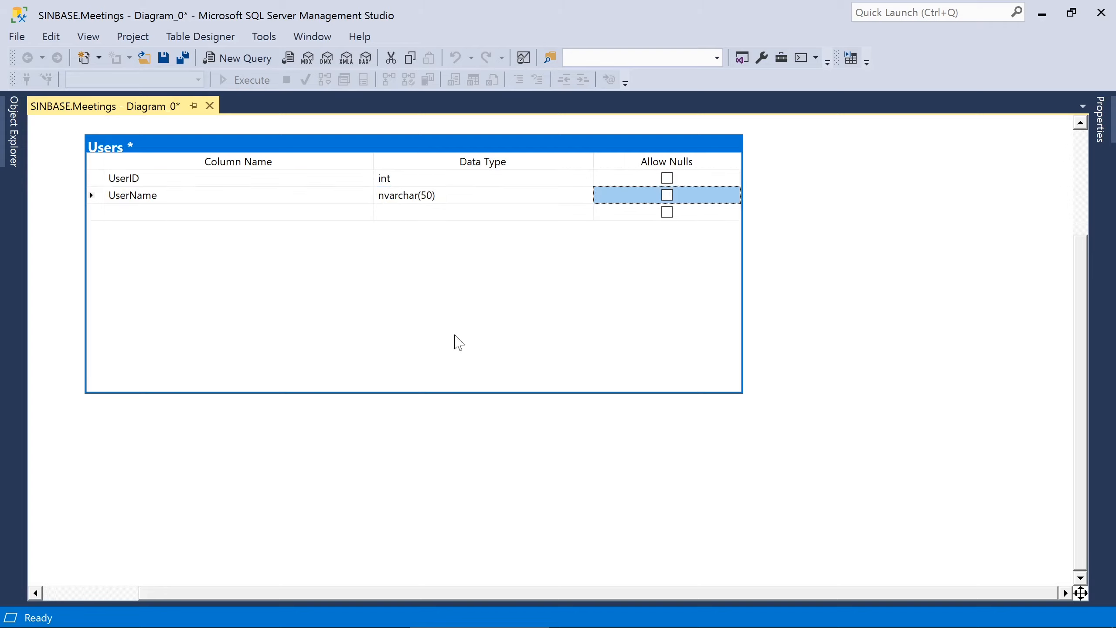
key(space)
key(Tab)
text(Password)
key(Tab)
text(nvarchar(50))
key(Tab)
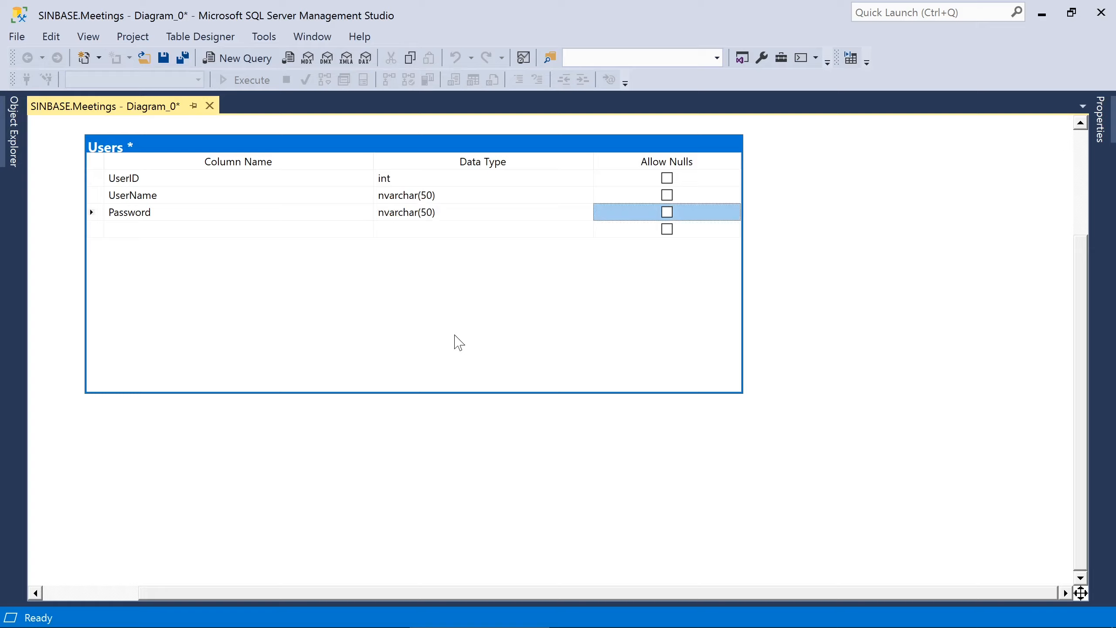
- Make UserID an identity primary key and autosize the Users table
right_click(93, 177)
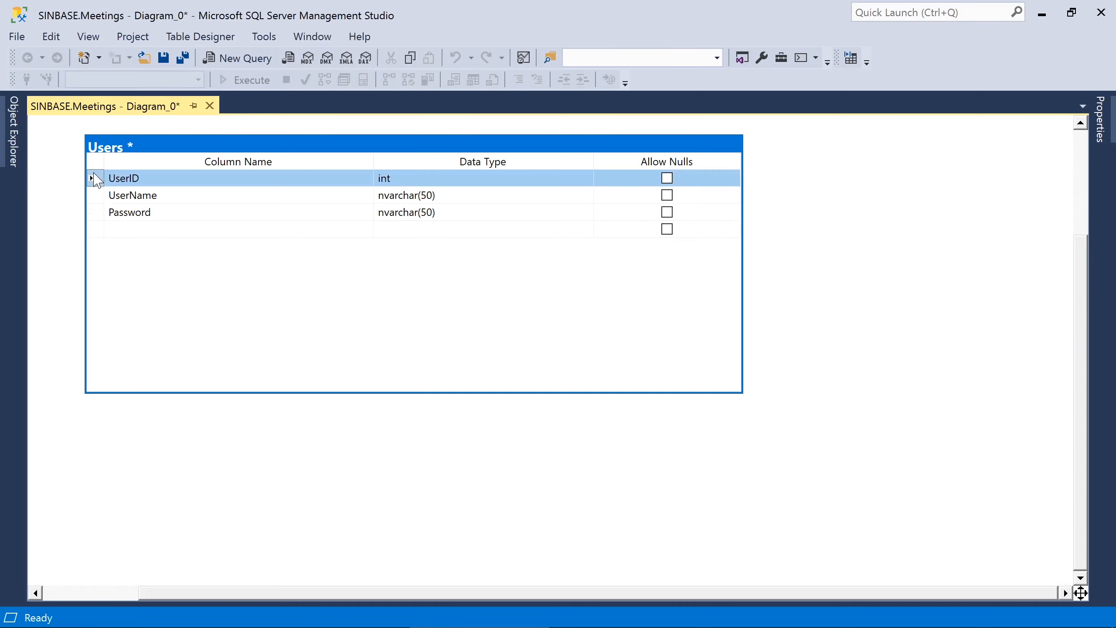
click(131, 207)
click(1101, 125)
click(842, 373)
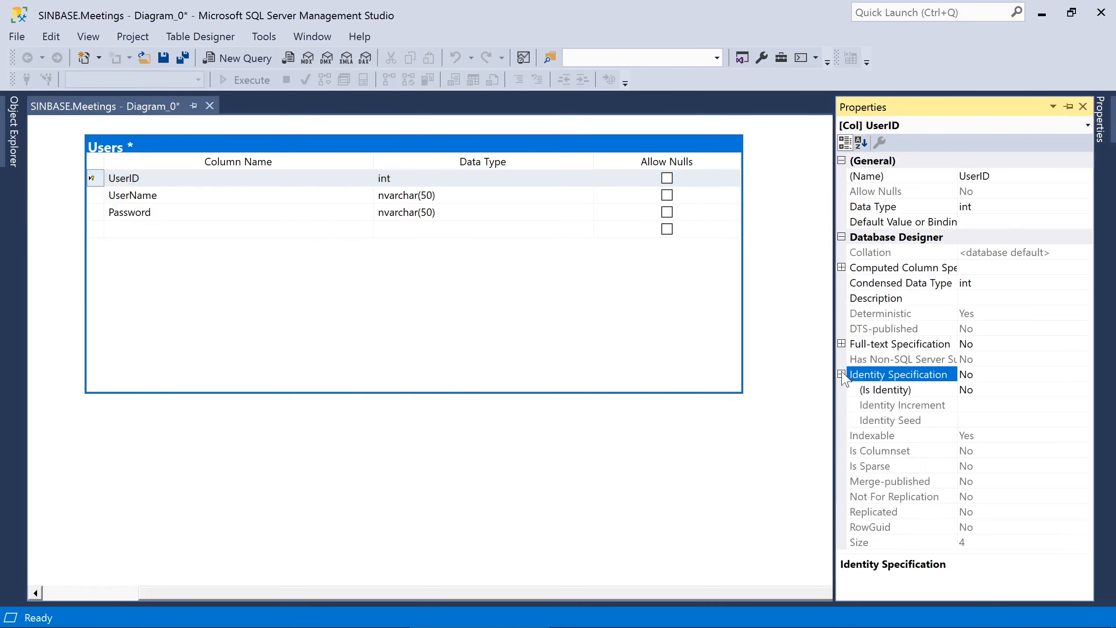
double_click(971, 394)
click(409, 319)
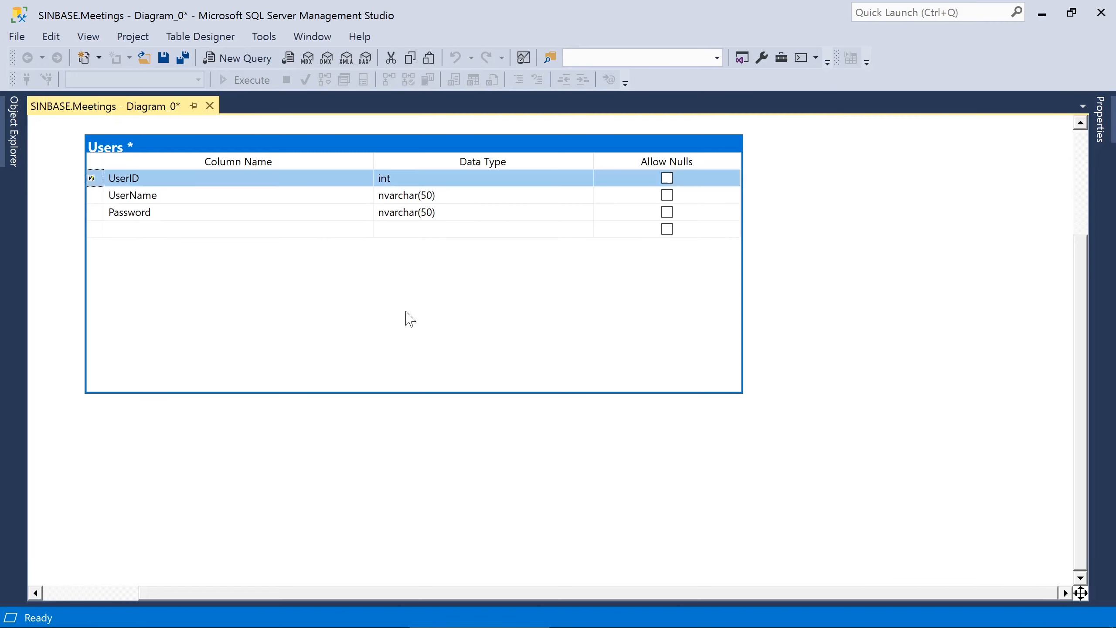
right_click(407, 312)
click(461, 429)
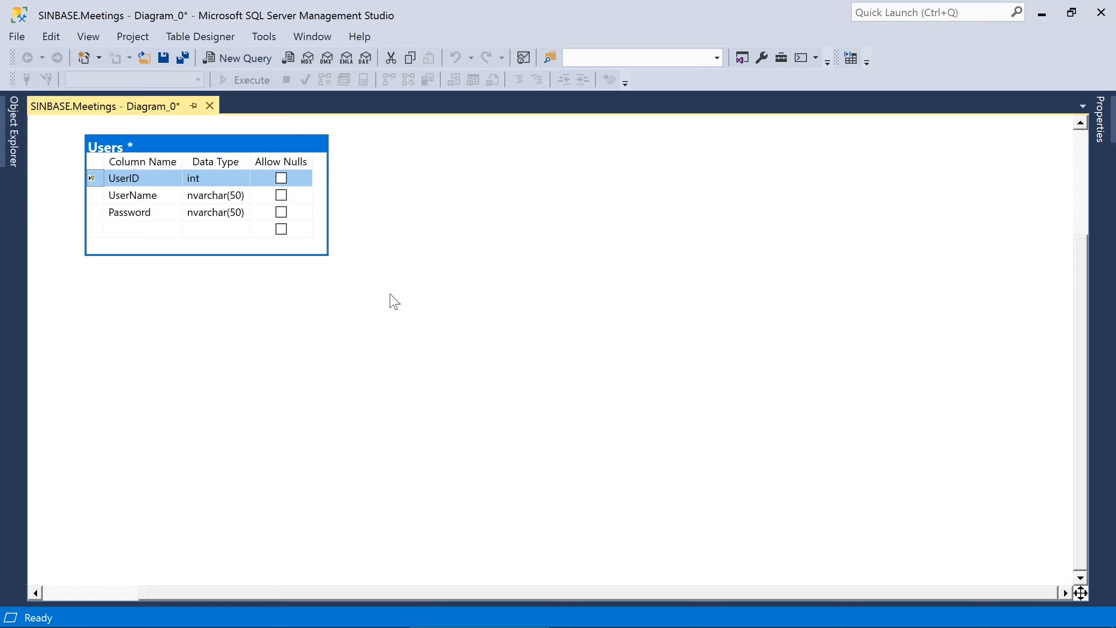
- Add a new table named Meetings to the diagram
right_click(391, 169)
click(409, 164)
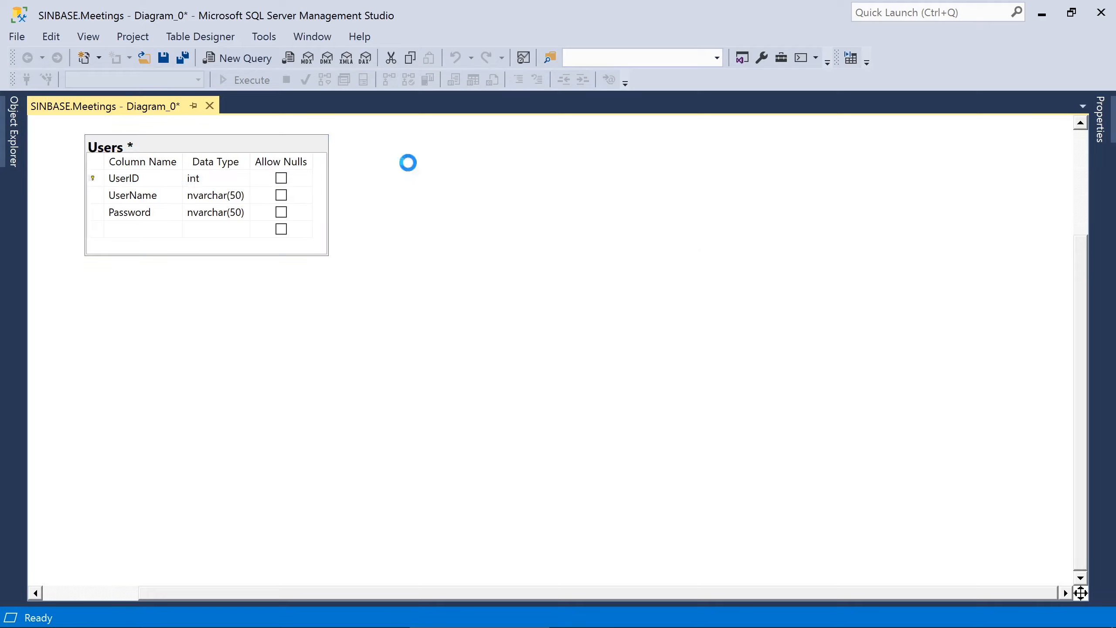
text(Meetings)
key(Return)
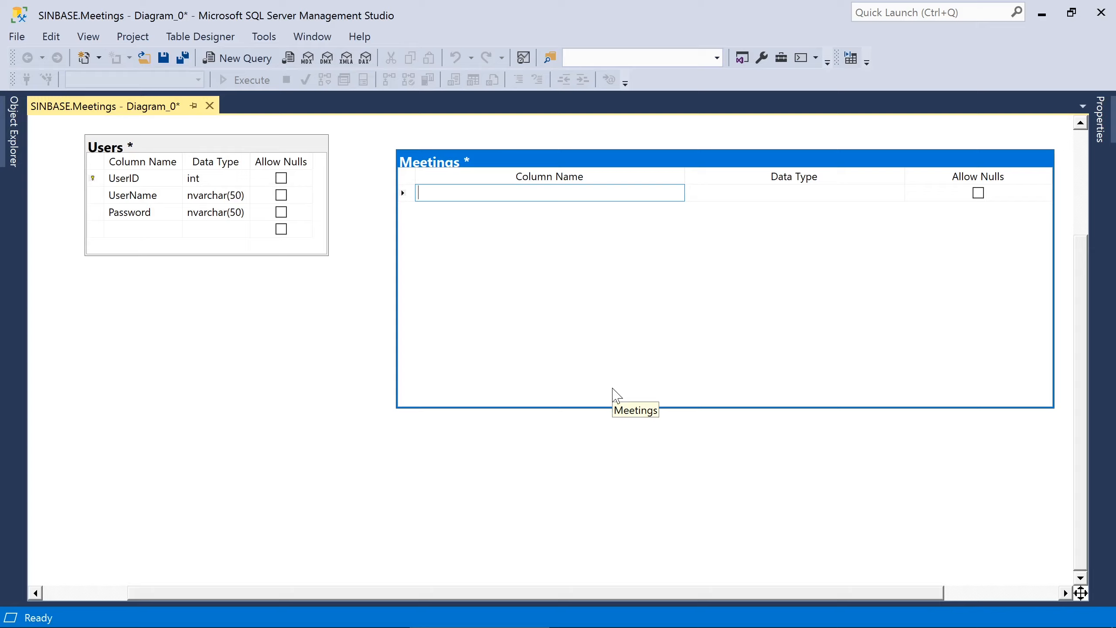
- Add columns MeetingID int, Title nvarchar(50) and Description nvarchar(MAX)
text(MeetingID)
key(Tab)
text(int)
key(Tab)
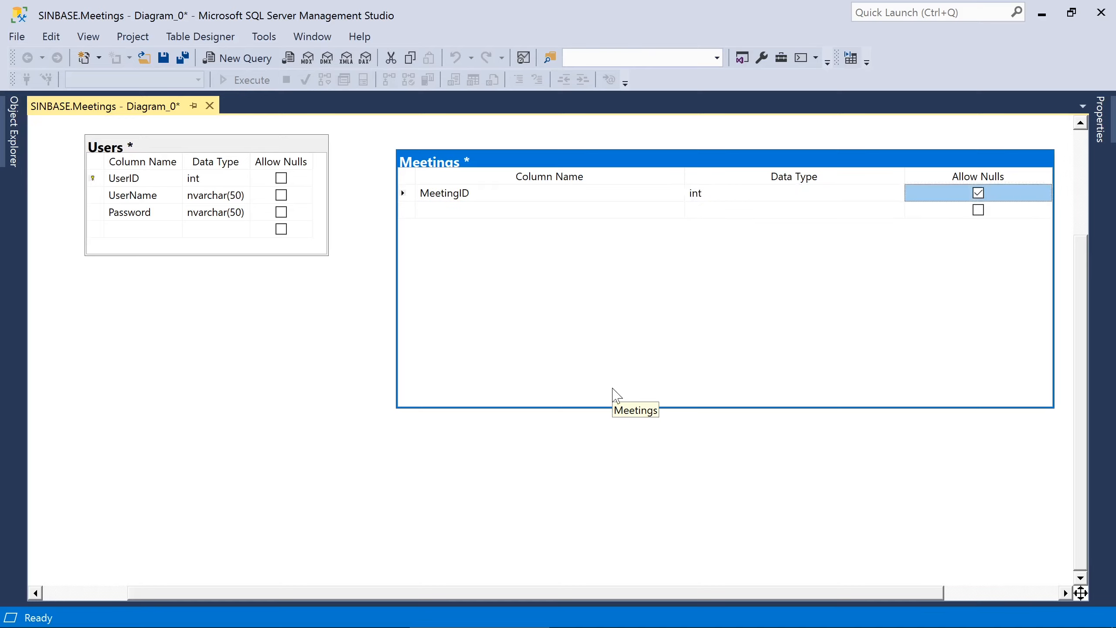
key(Tab)
text(Title)
key(Tab)
text(nvarchar(50))
key(Tab)
key(Tab)
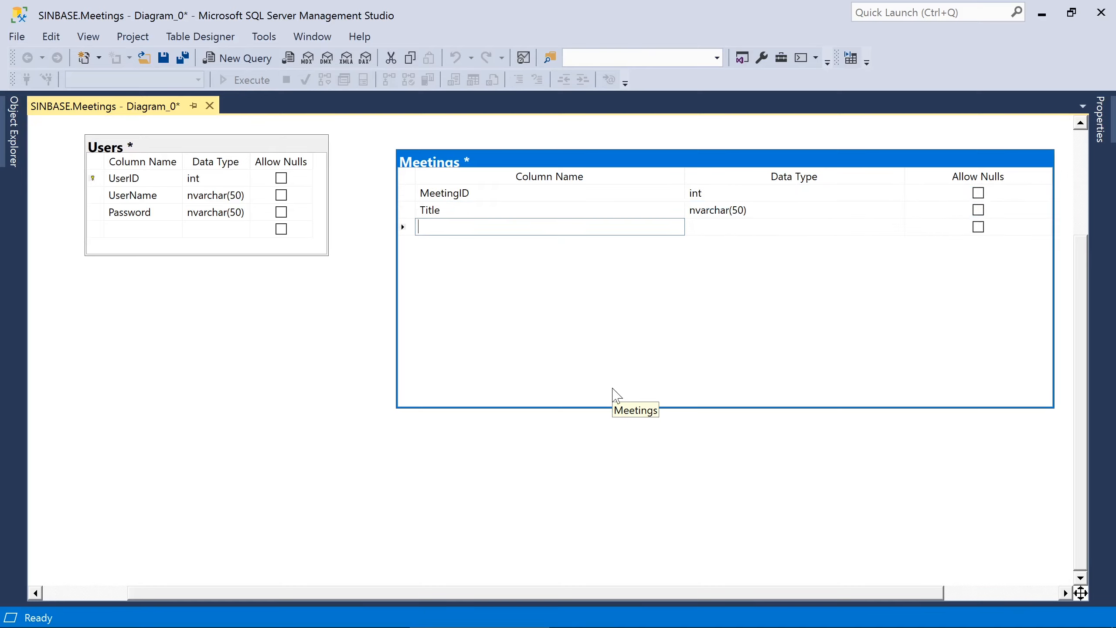
text(Description)
key(Tab)
text(nvarchar(MAX))
key(Tab)
key(Tab)
- Add columns StartDate and EndDate datetime, plus CreatedBy and RoomID int
text(StartDate)
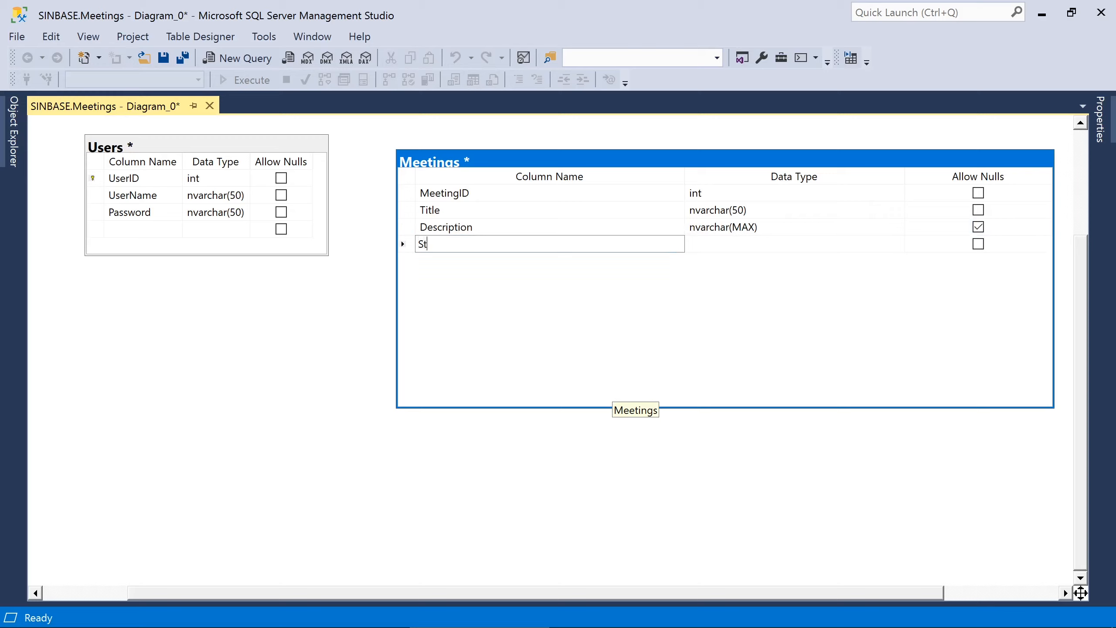
key(Tab)
text(datetime)
key(Tab)
key(space)
key(Tab)
text(EndDate)
key(Tab)
text(datetime)
key(Tab)
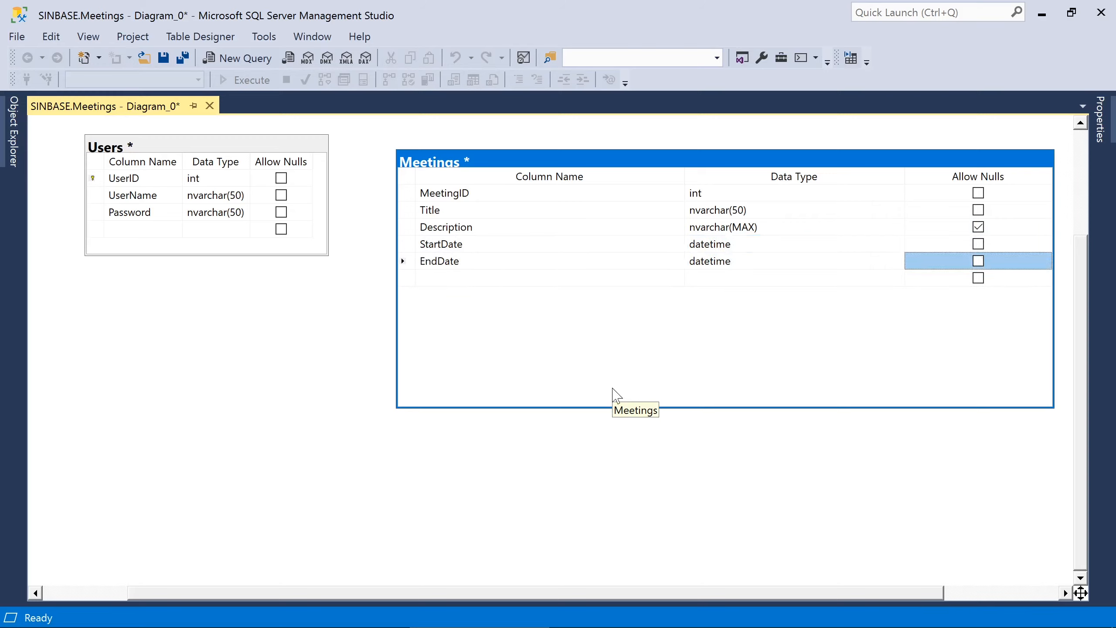
key(space)
key(Tab)
text(CreatedBy)
key(Tab)
text(int)
key(Tab)
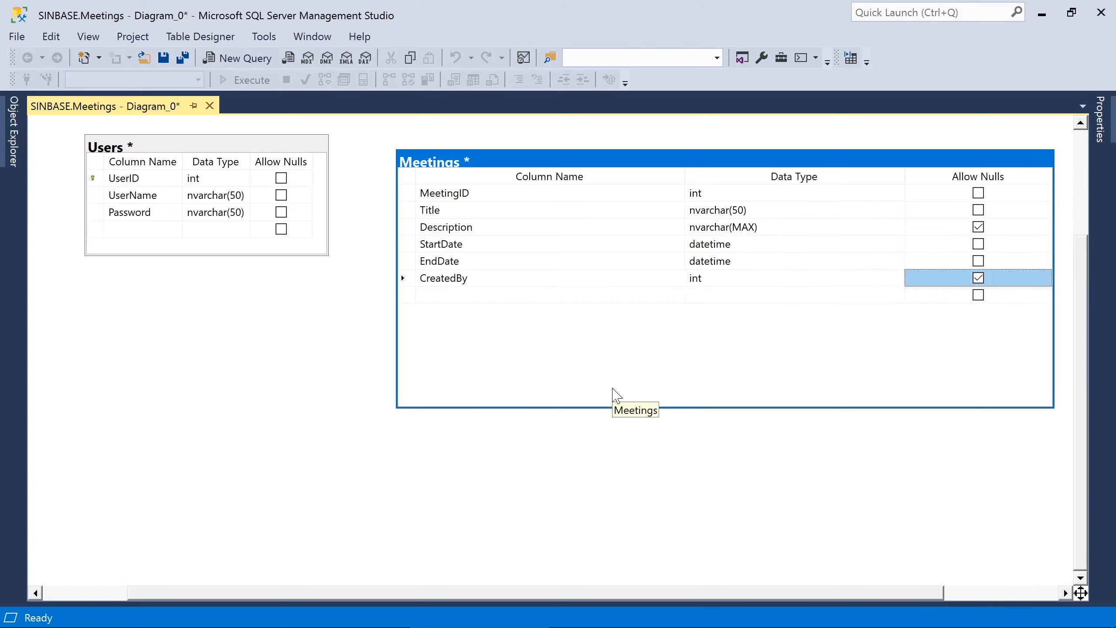
key(Tab)
text(RoomID)
key(Tab)
text(int)
key(Tab)
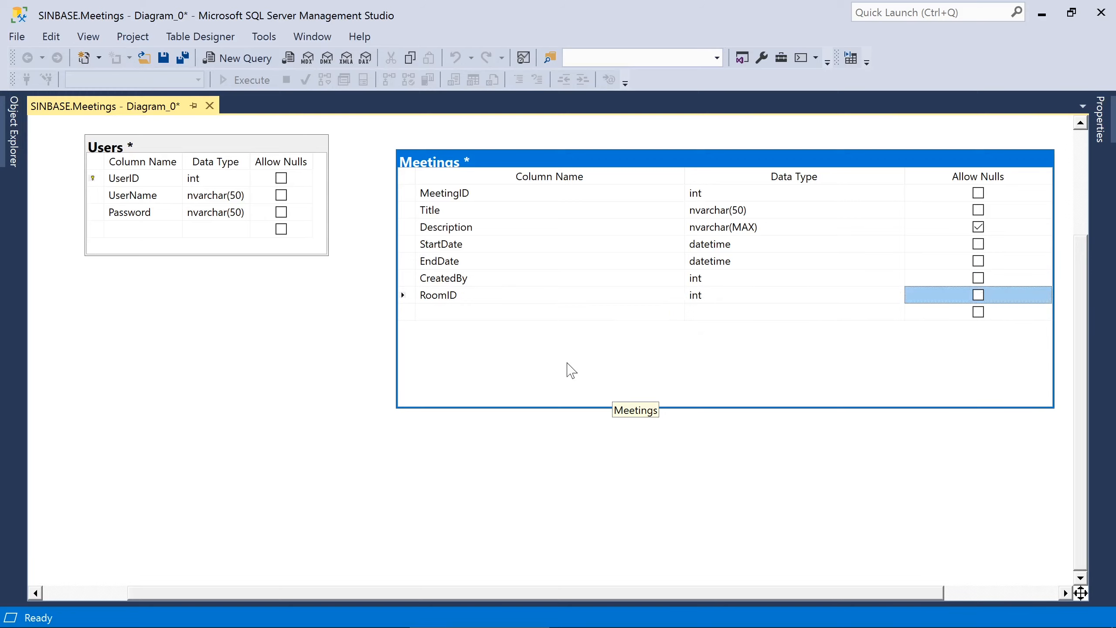
- Make MeetingID an identity primary key and autosize the Meetings table
right_click(410, 192)
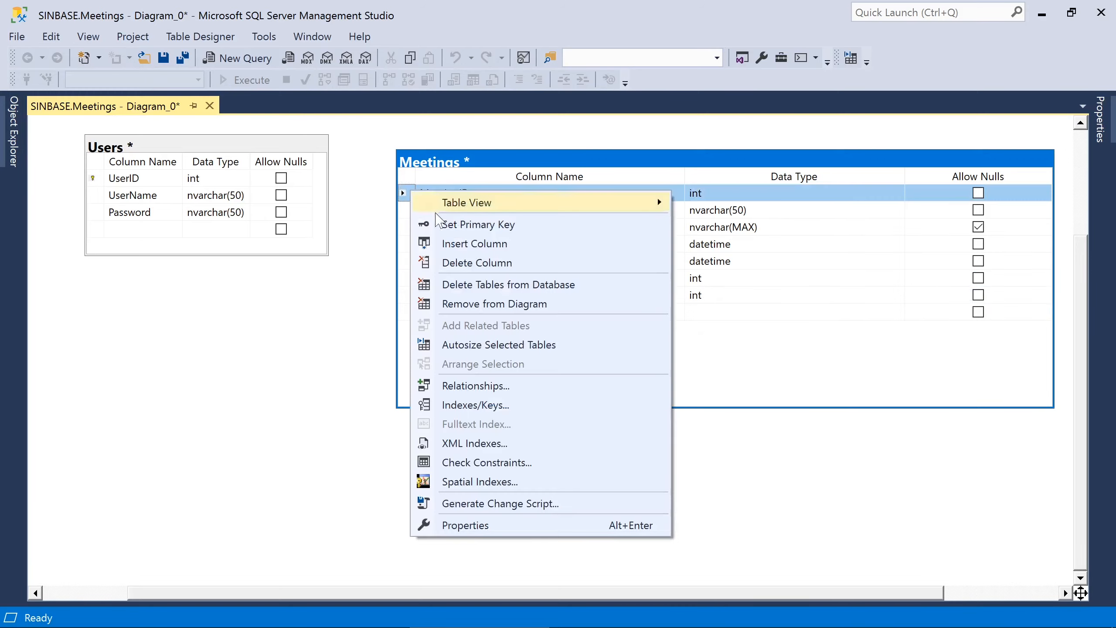
click(457, 230)
click(1100, 117)
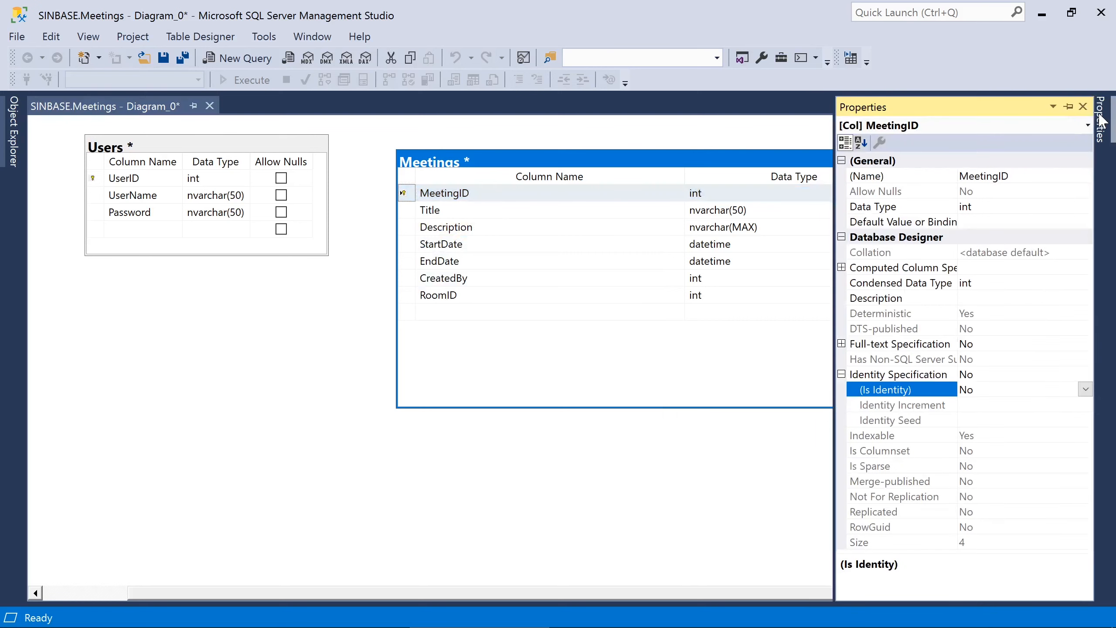
click(994, 380)
double_click(996, 388)
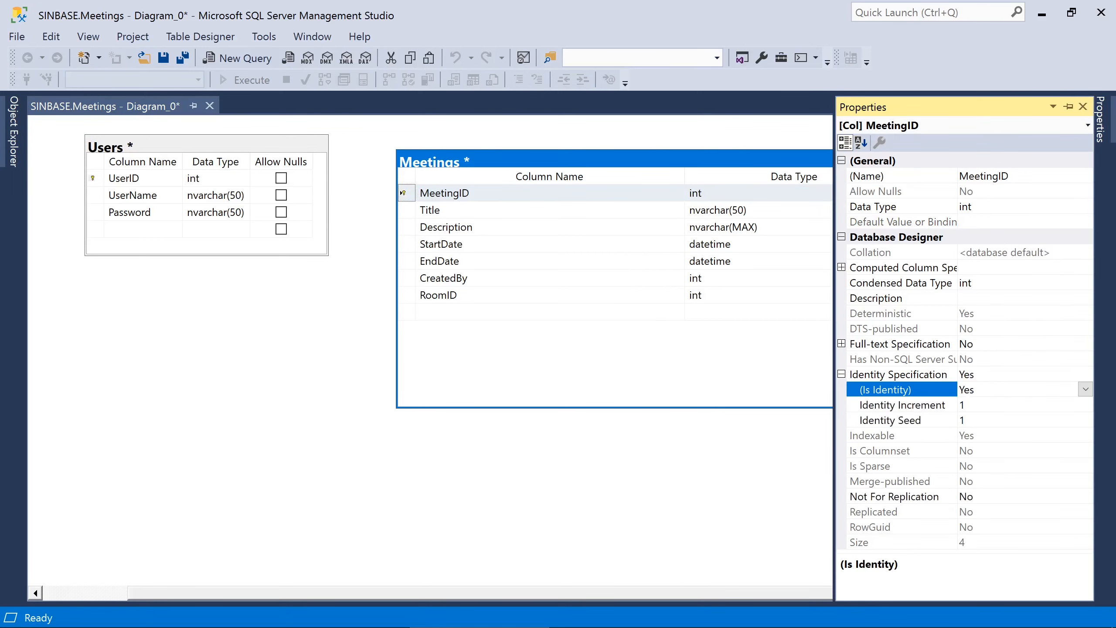
click(742, 354)
right_click(718, 349)
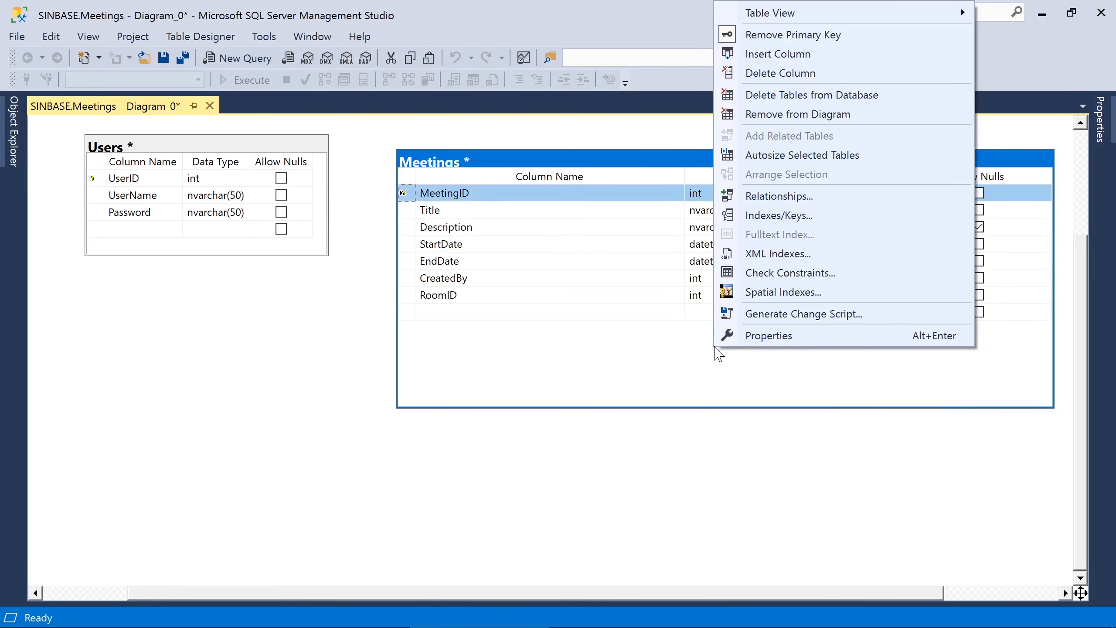
click(797, 157)
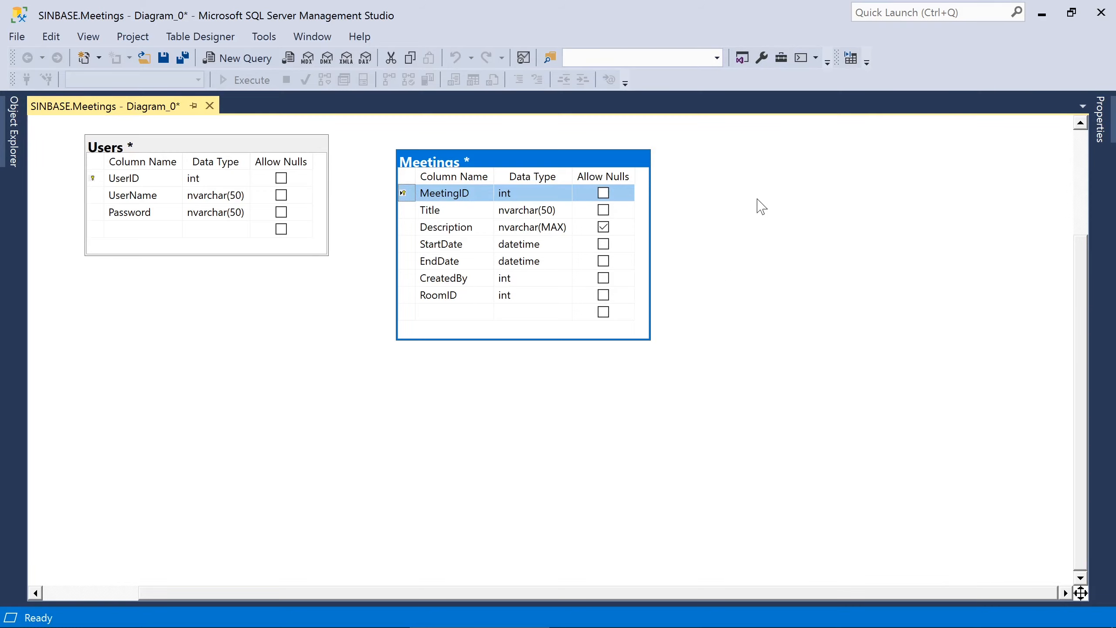
right_click(758, 170)
- Create a Rooms table with RoomID int, Name nvarchar(50) and nullable Location nvarchar(50)
click(772, 181)
text(Rooms)
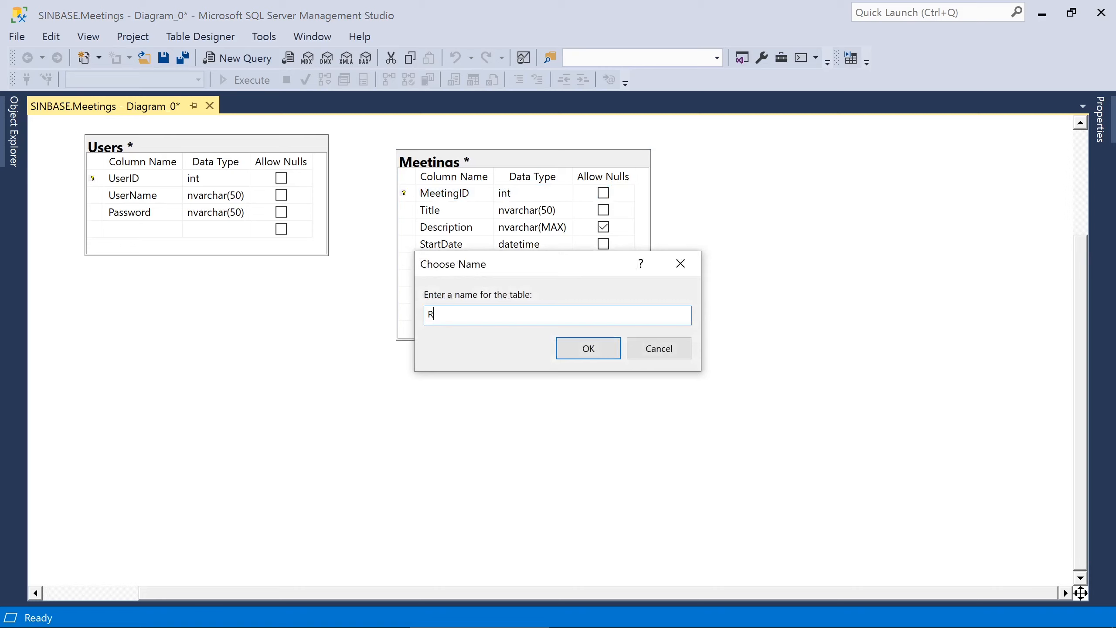
key(Return)
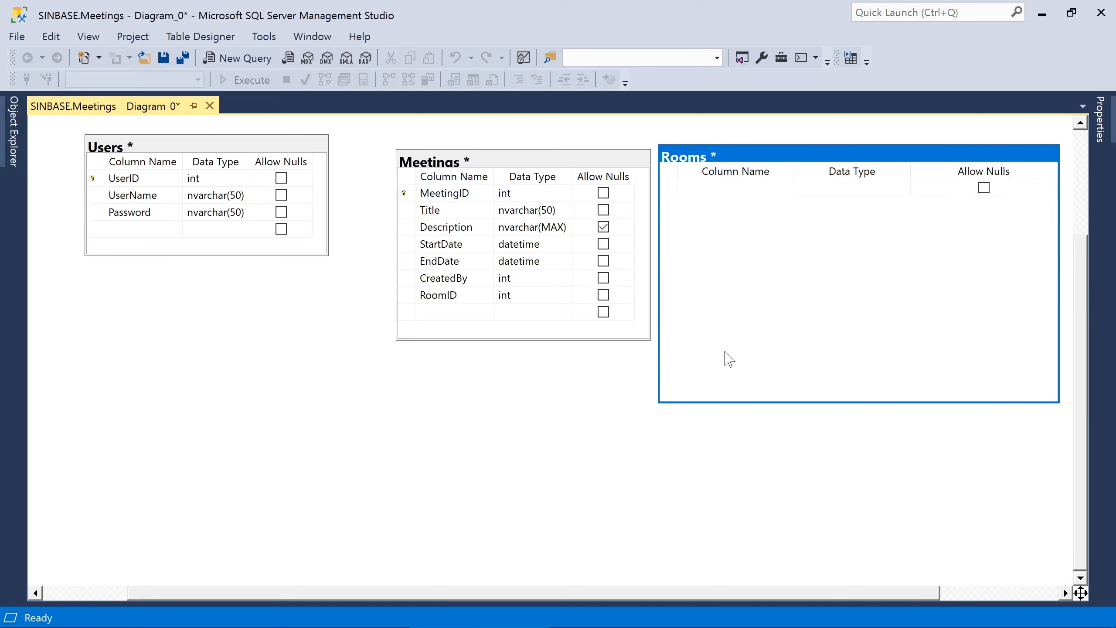
text(RoomID)
key(Tab)
key(Tab)
key(Tab)
text(Na)
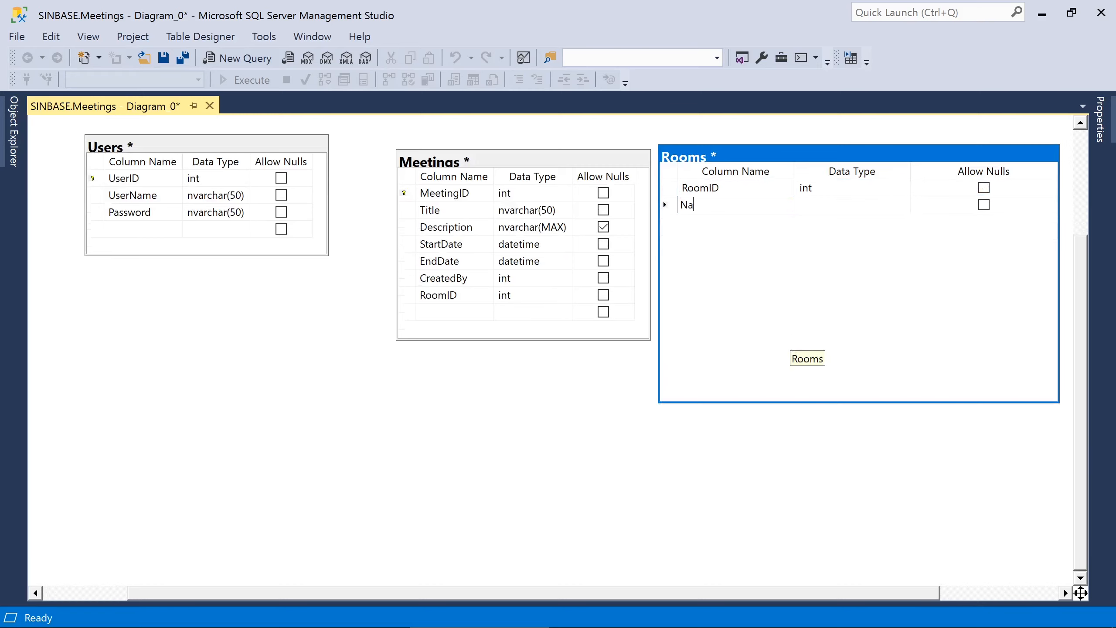
text(me)
key(Tab)
text(nvarchar(50))
key(Tab)
key(space)
key(Tab)
text(Location)
key(Tab)
text(n)
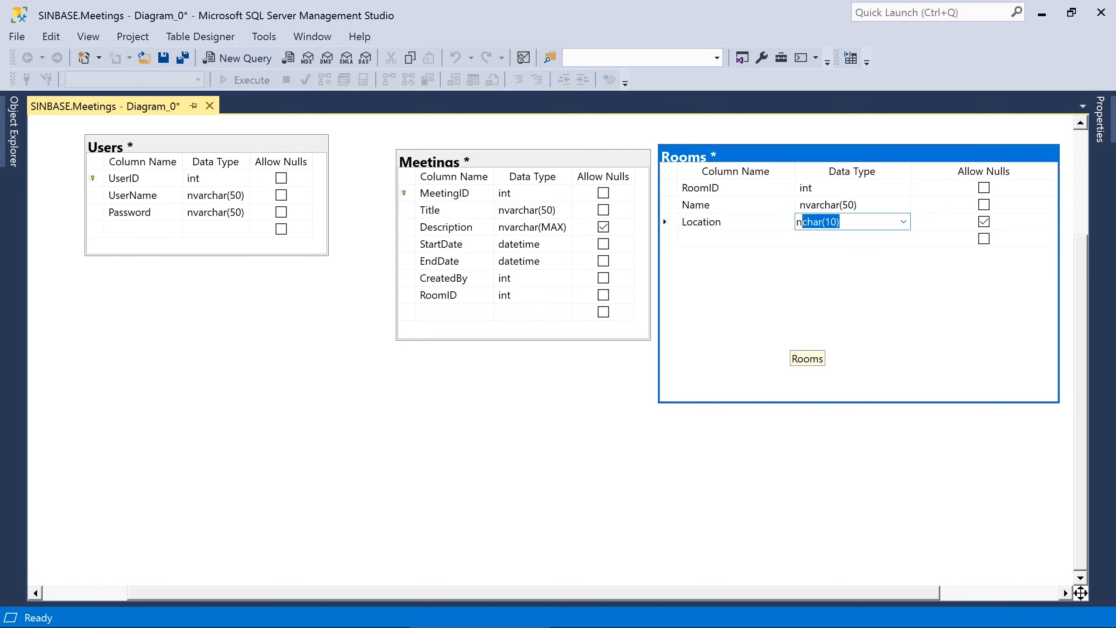
key(Tab)
- Make RoomID the primary key with Is Identity set to Yes
right_click(672, 194)
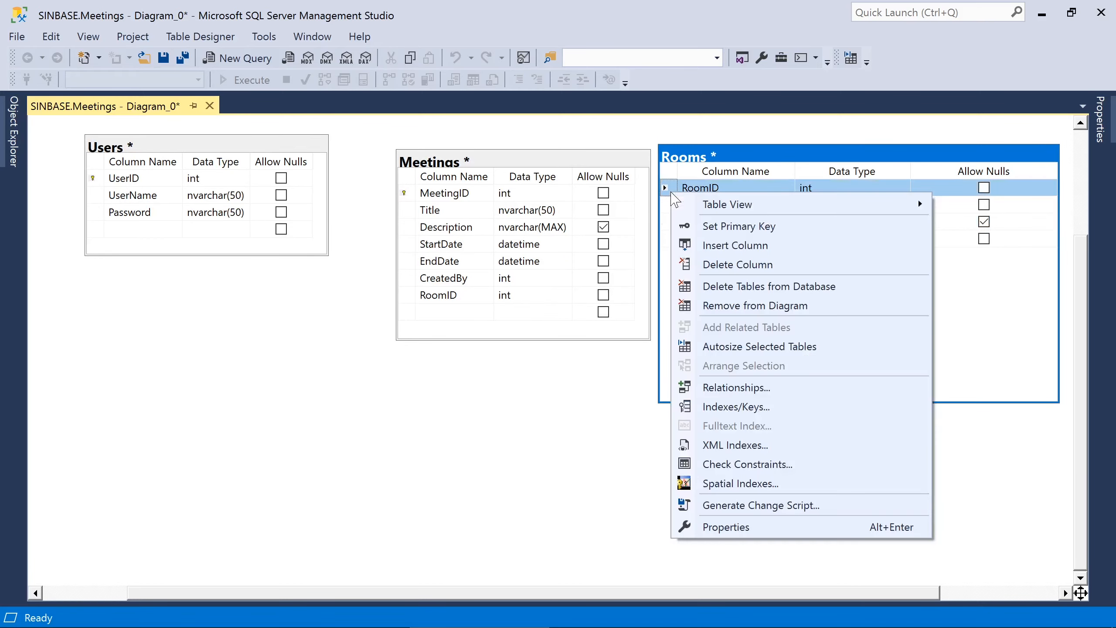
click(694, 224)
click(1101, 118)
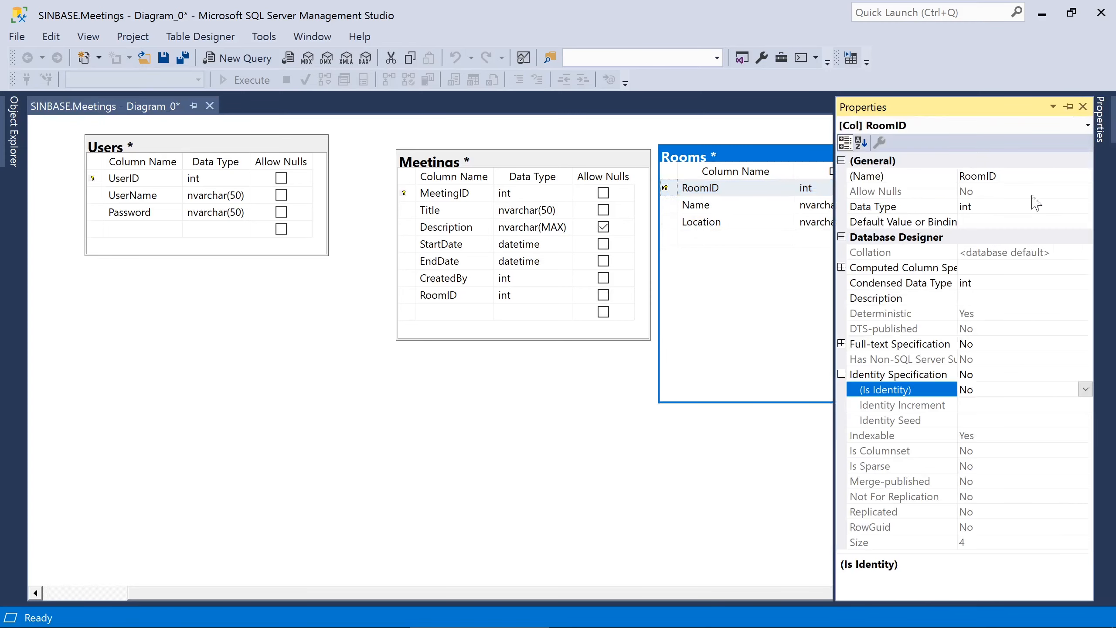
double_click(1002, 390)
click(807, 333)
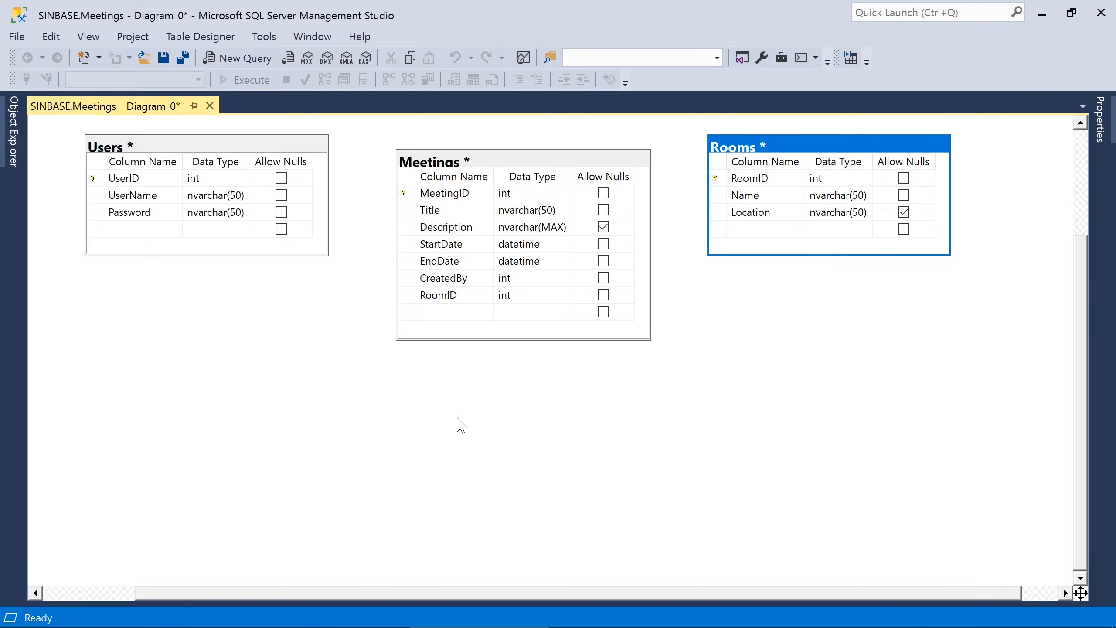
- Create a Participants table with MeetingID and UserID columns
right_click(431, 383)
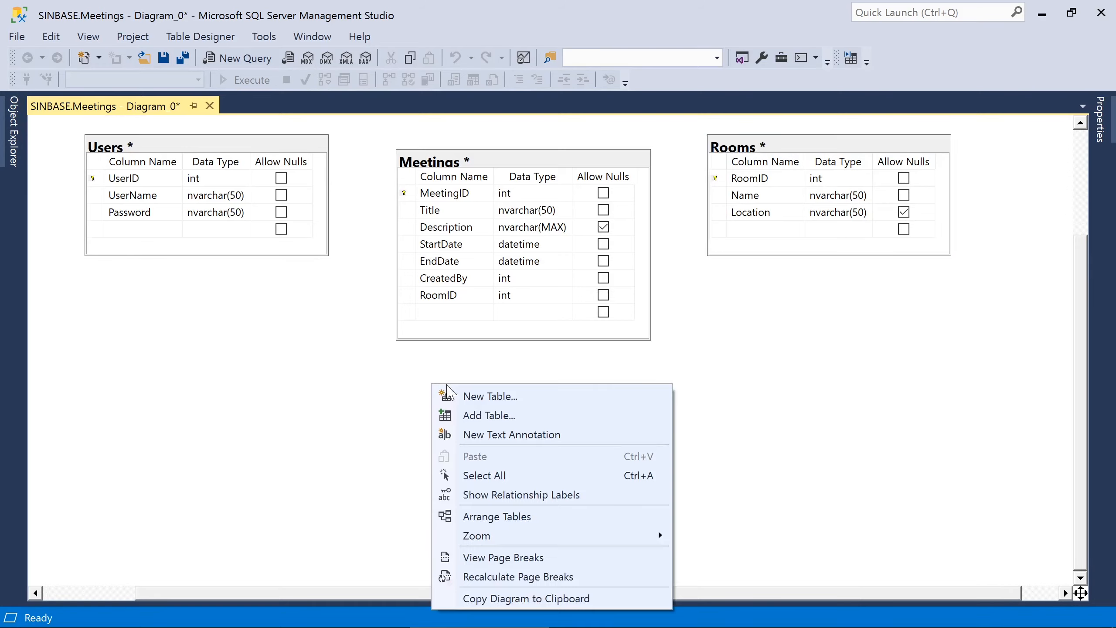
click(458, 390)
text(Particip)
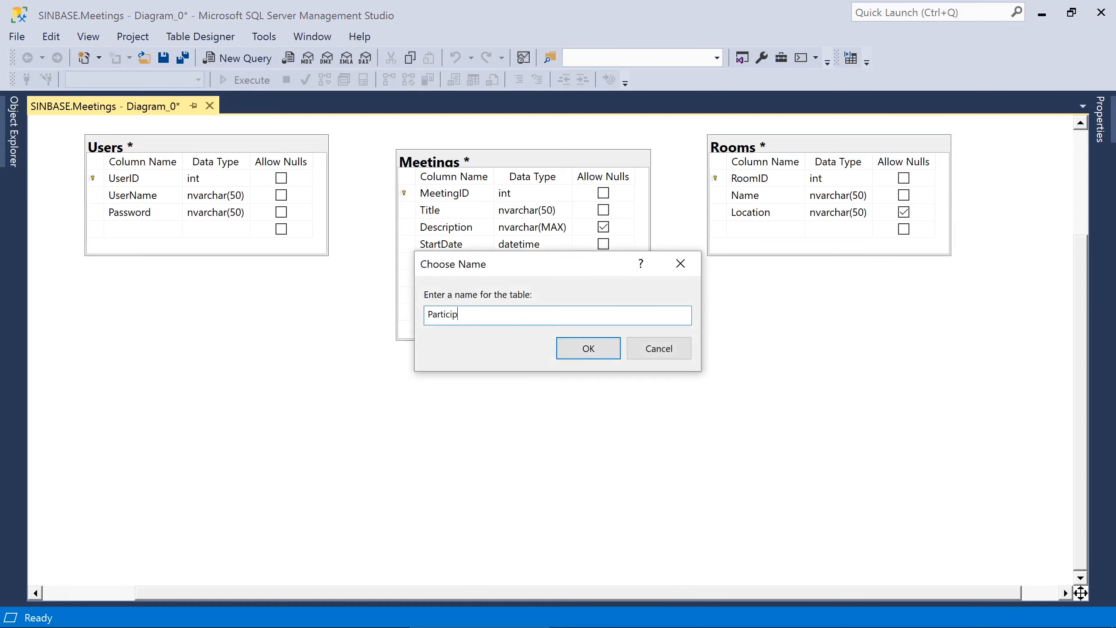
text(ants)
key(Return)
text(MeetingID)
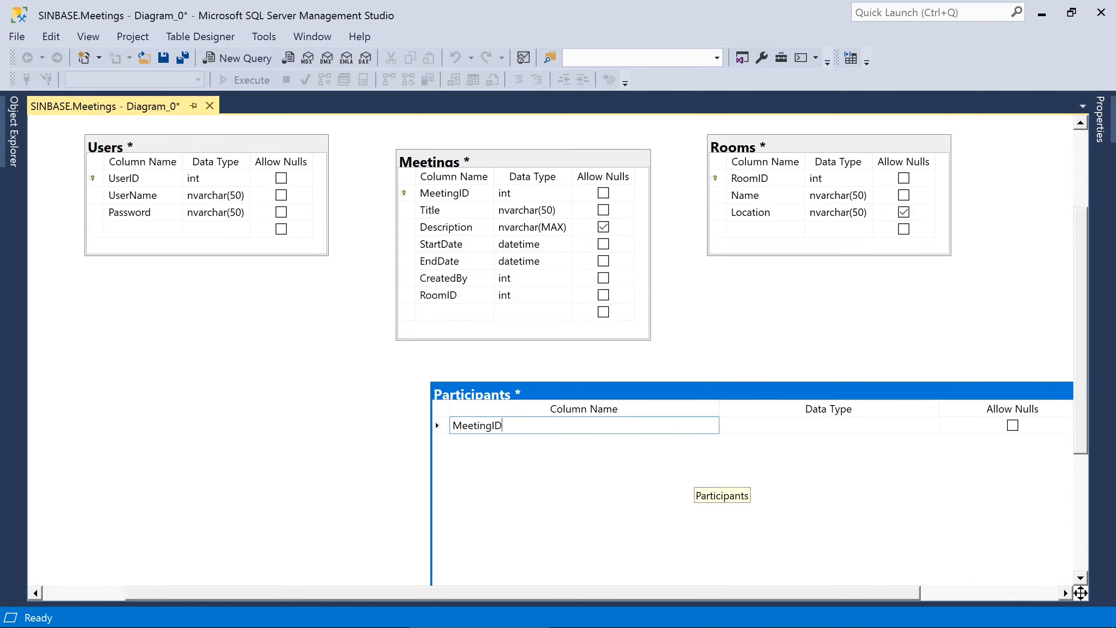
key(Tab)
key(Tab)
key(Tab)
text(UserID)
key(Tab)
key(Tab)
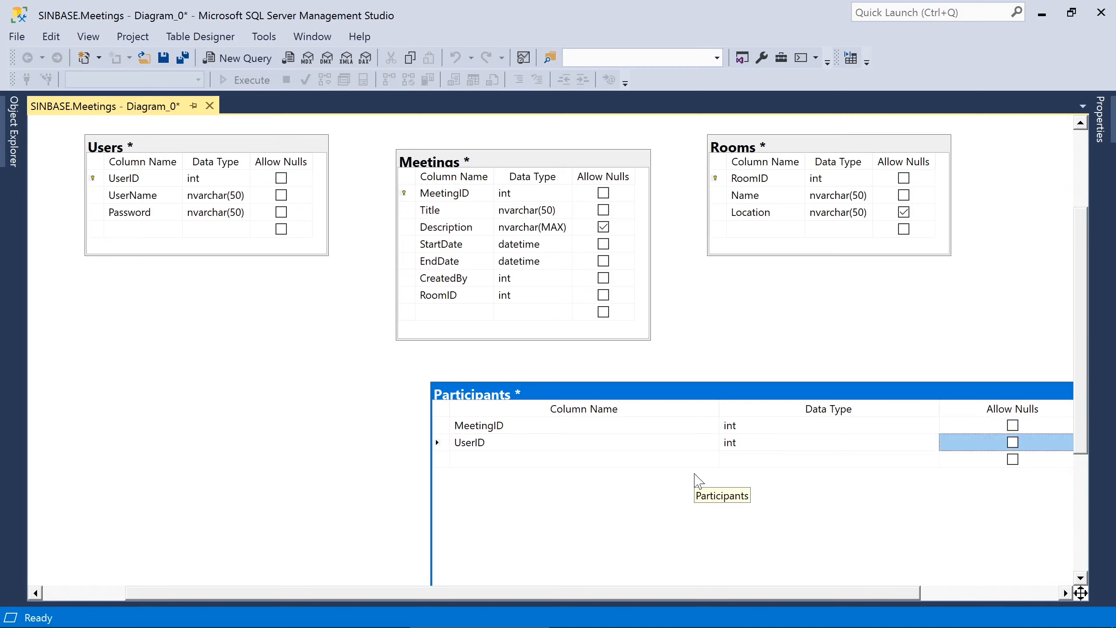
- Autosize Participants, set MeetingID and UserID as composite primary key, and drag UserID onto Users
right_click(674, 392)
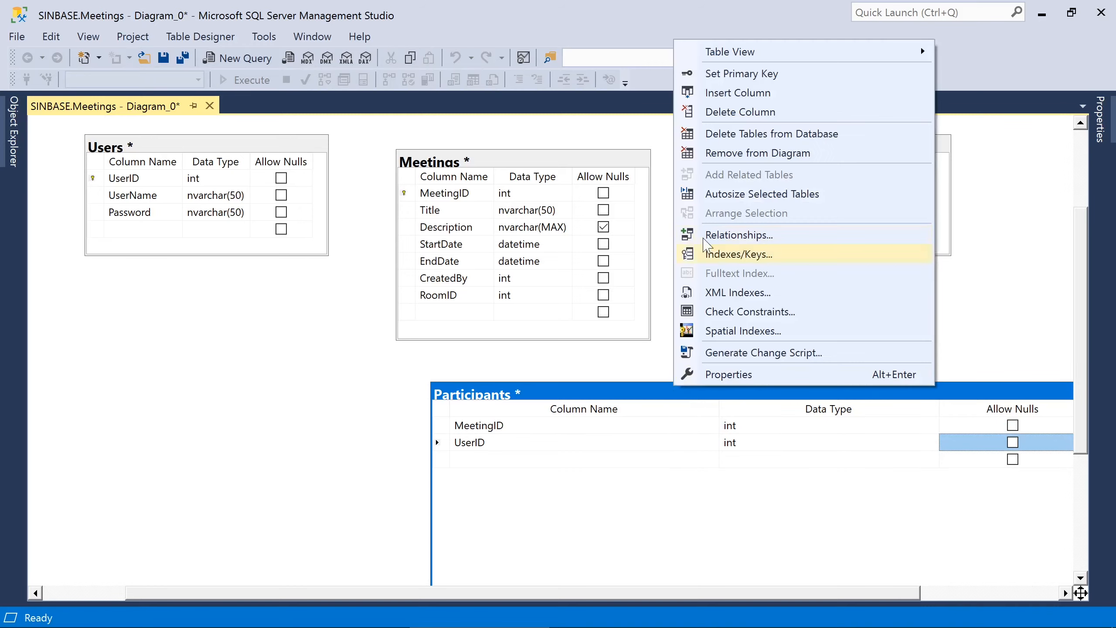
click(731, 194)
click(446, 425)
shift+click(445, 442)
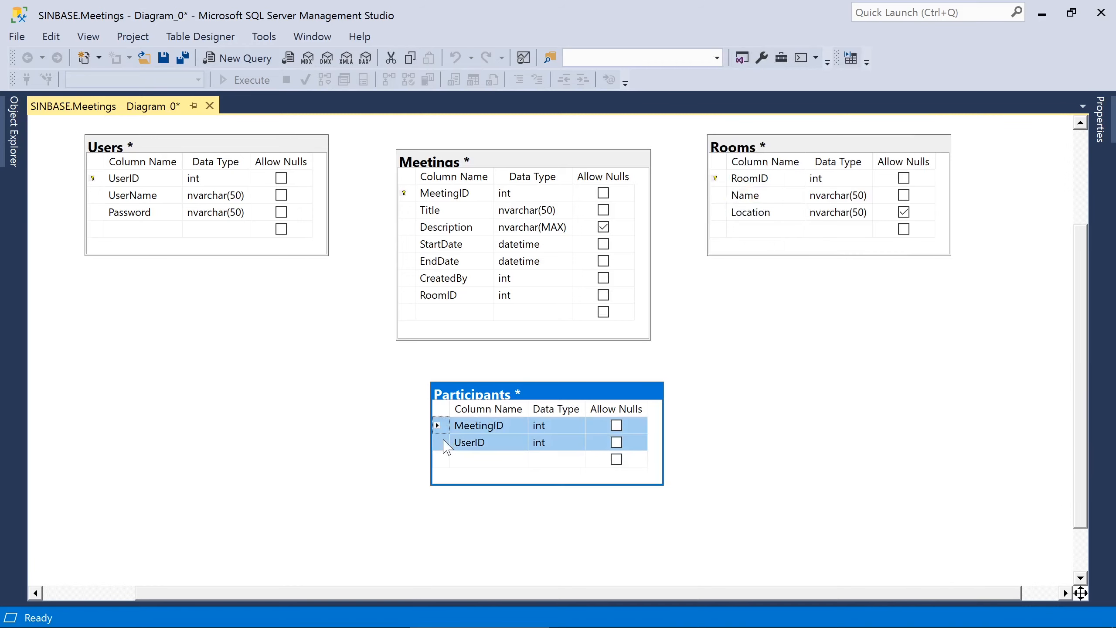
right_click(445, 442)
click(553, 124)
click(441, 441)
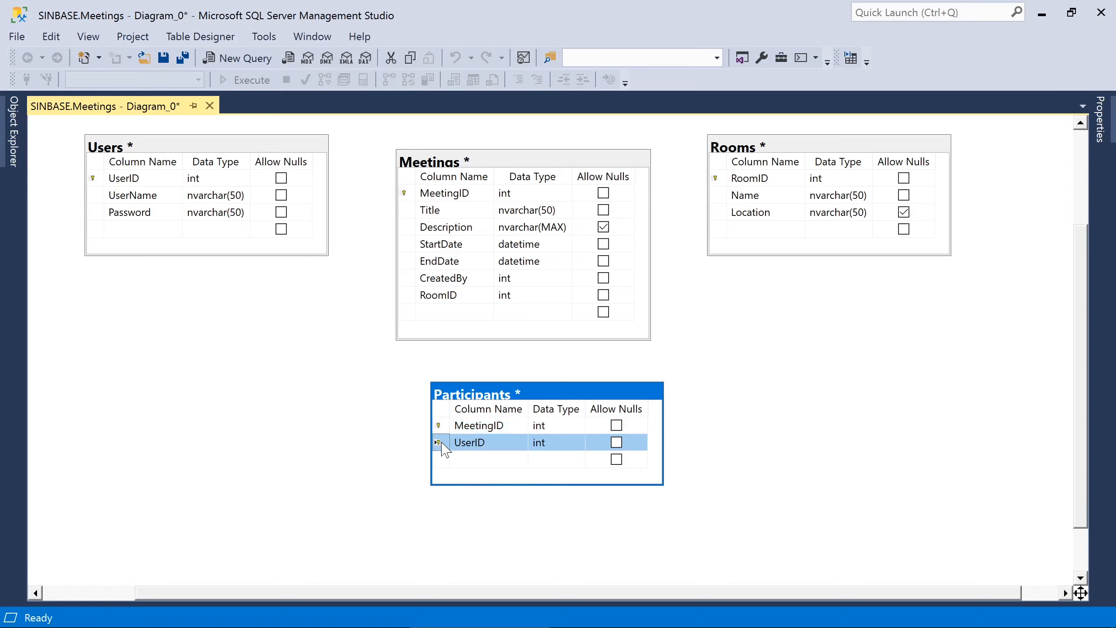
drag(441, 442, 94, 178)
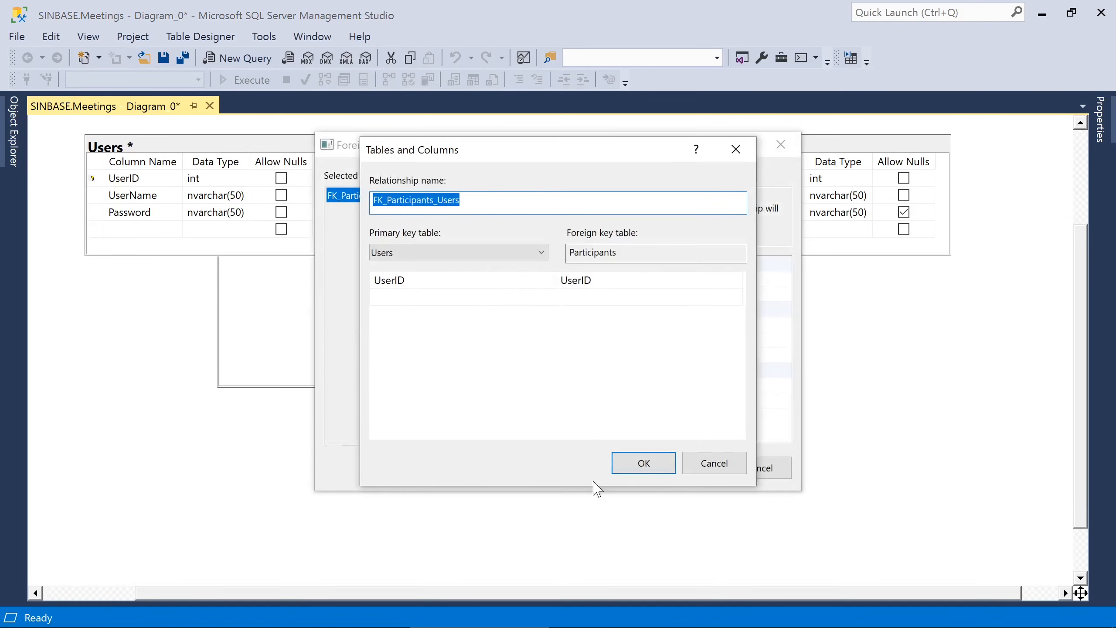
- Confirm the Participants–Users relationship and link Meetings.CreatedBy to Users.UserID
click(644, 462)
click(680, 466)
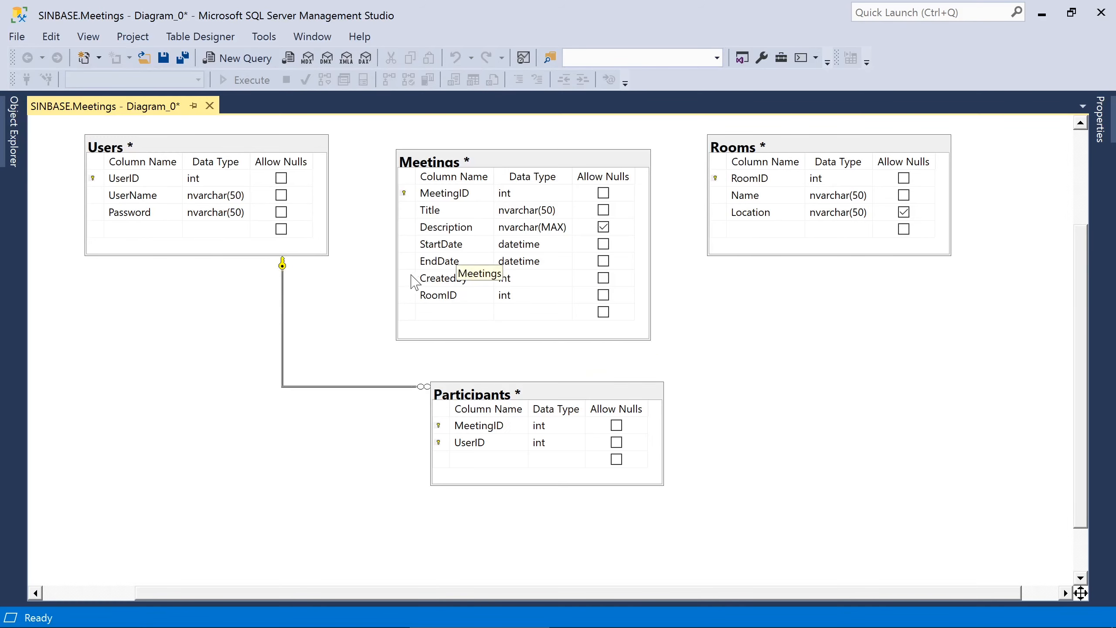
drag(414, 279, 94, 178)
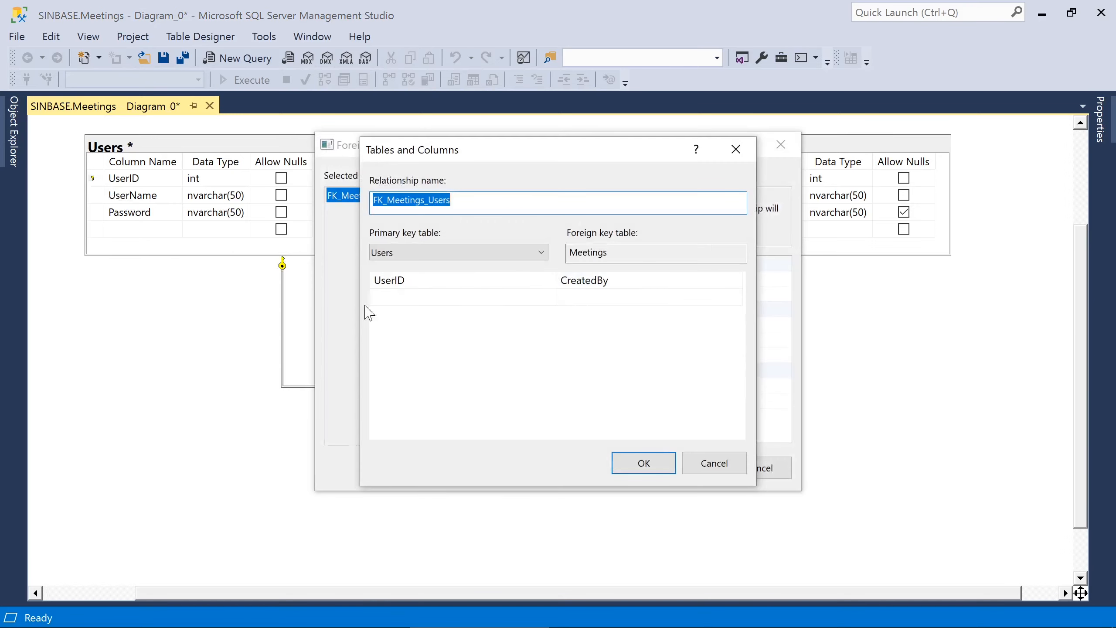
click(634, 463)
click(679, 468)
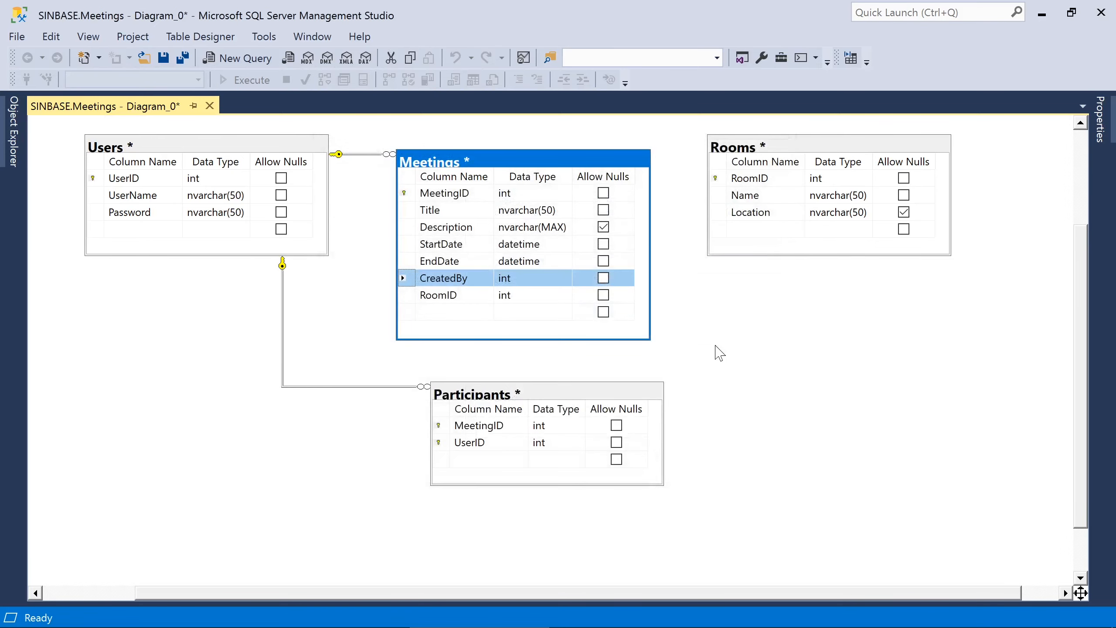
- Link Participants.MeetingID to Meetings and Meetings.RoomID to Rooms
drag(438, 426, 405, 193)
click(637, 462)
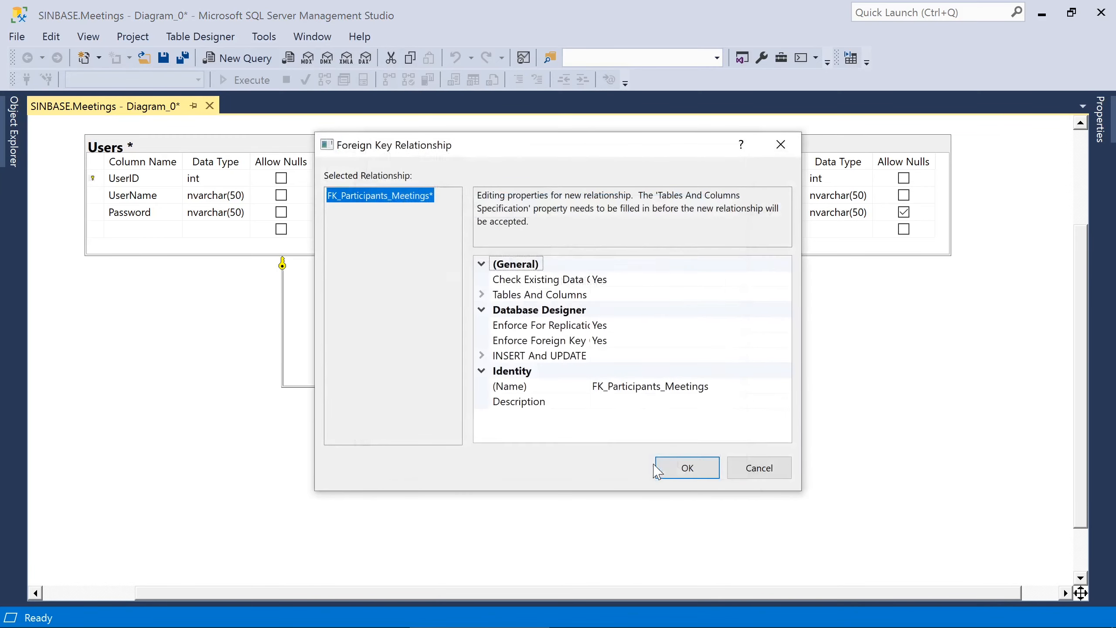
click(676, 467)
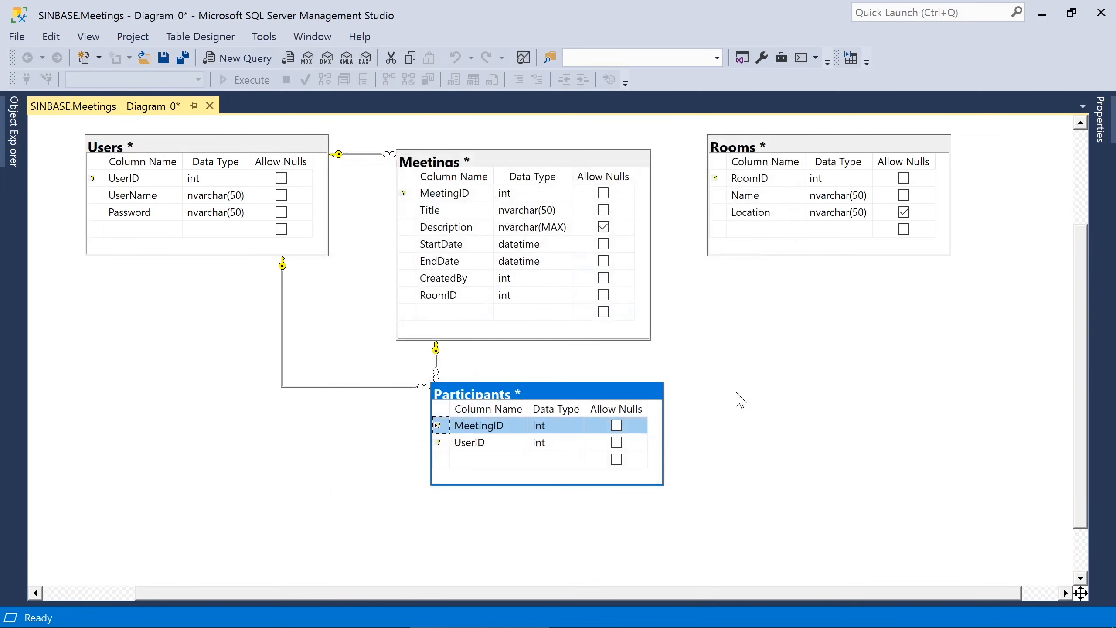
mouse_move(409, 296)
mouse_down()
mouse_move(543, 290)
mouse_move(723, 190)
mouse_up()
click(642, 464)
click(675, 467)
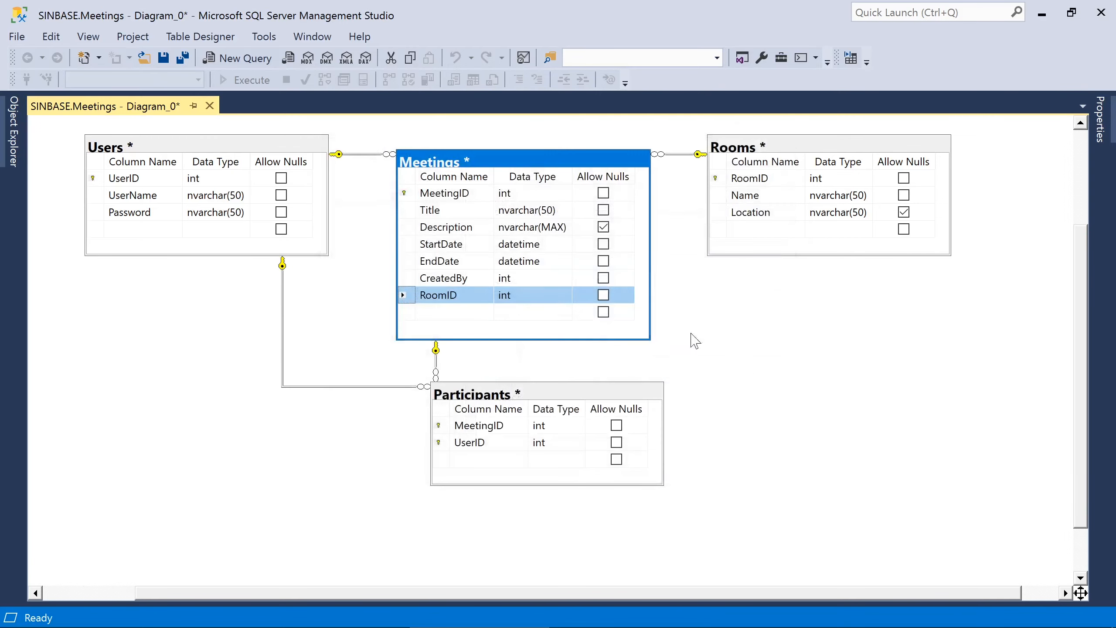
click(758, 367)
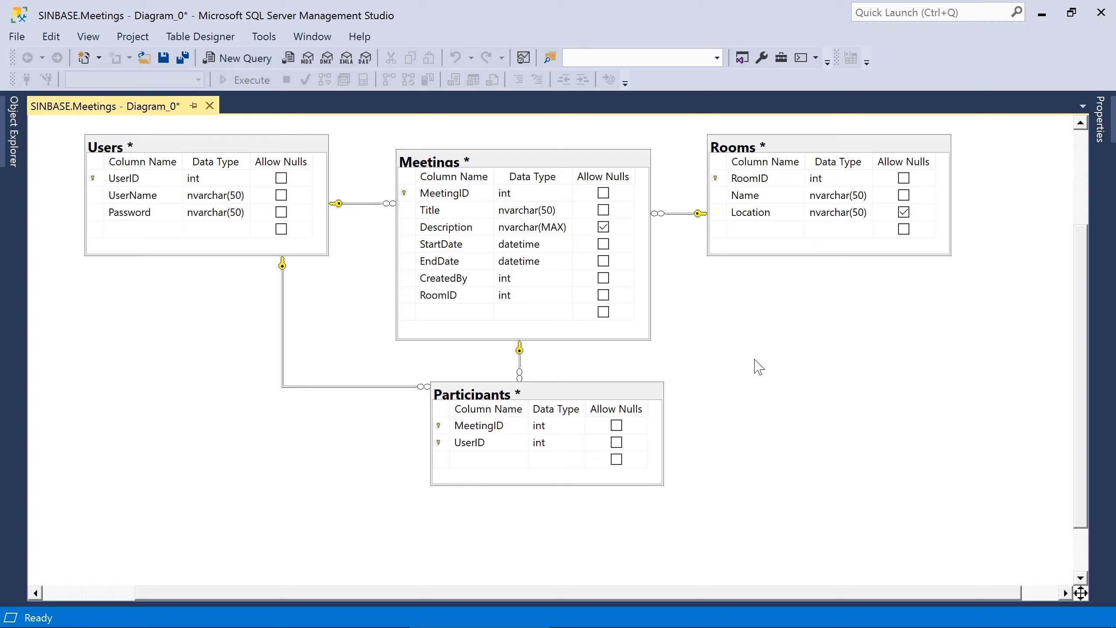
- Save the diagram as Diagram_0 and confirm saving the tables to the database
key(ctrl+s)
key(Return)
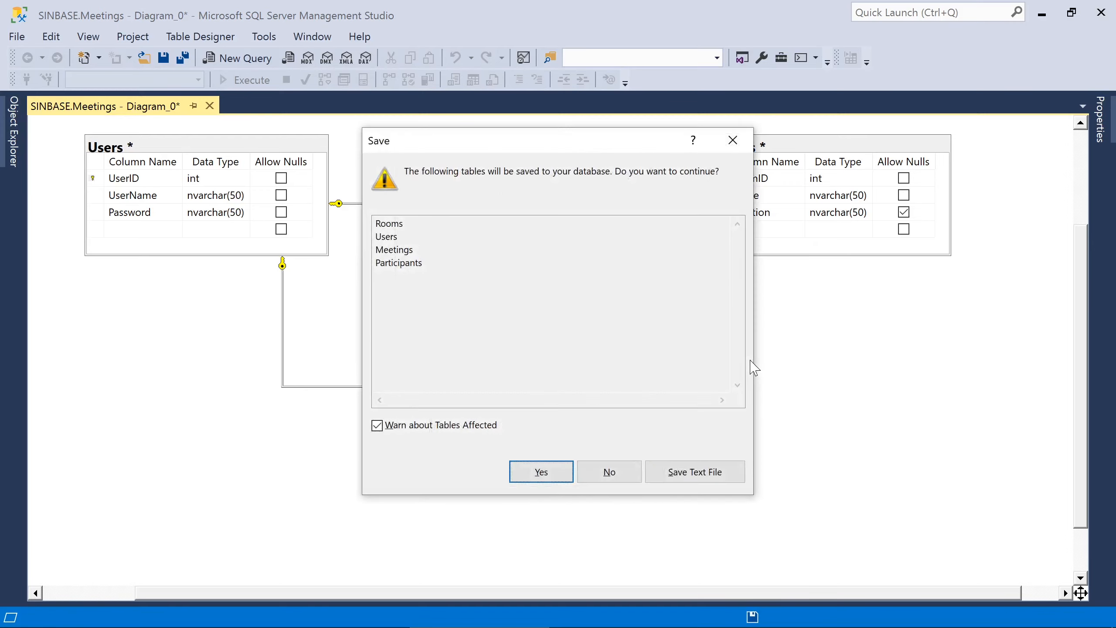
click(553, 472)
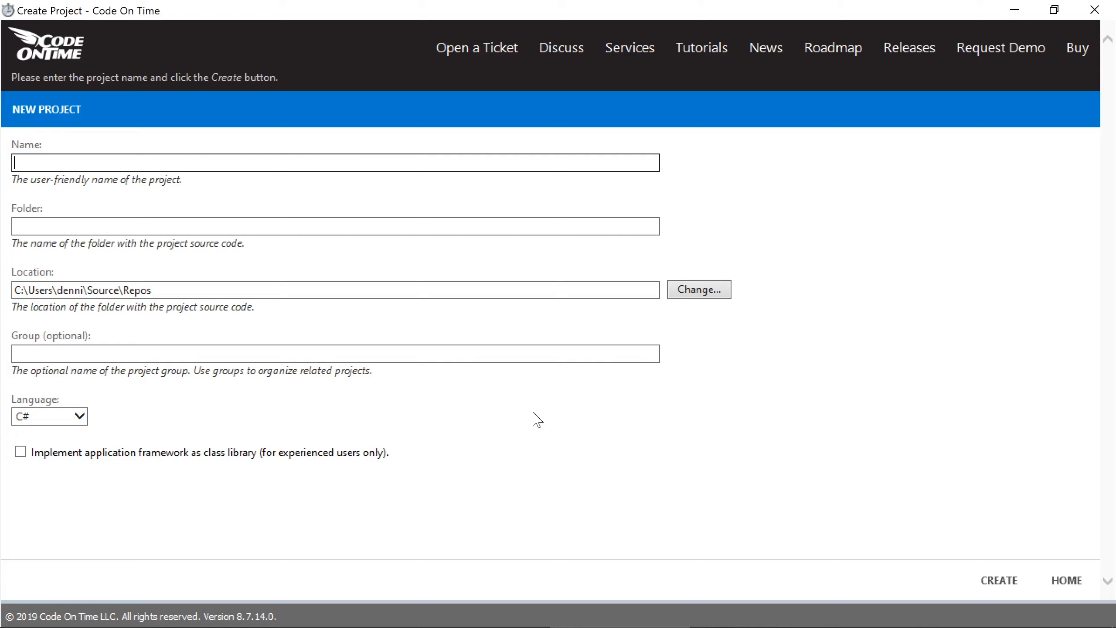
- Create a new Code On Time project named Meeting Manager
text(Meeting Manager)
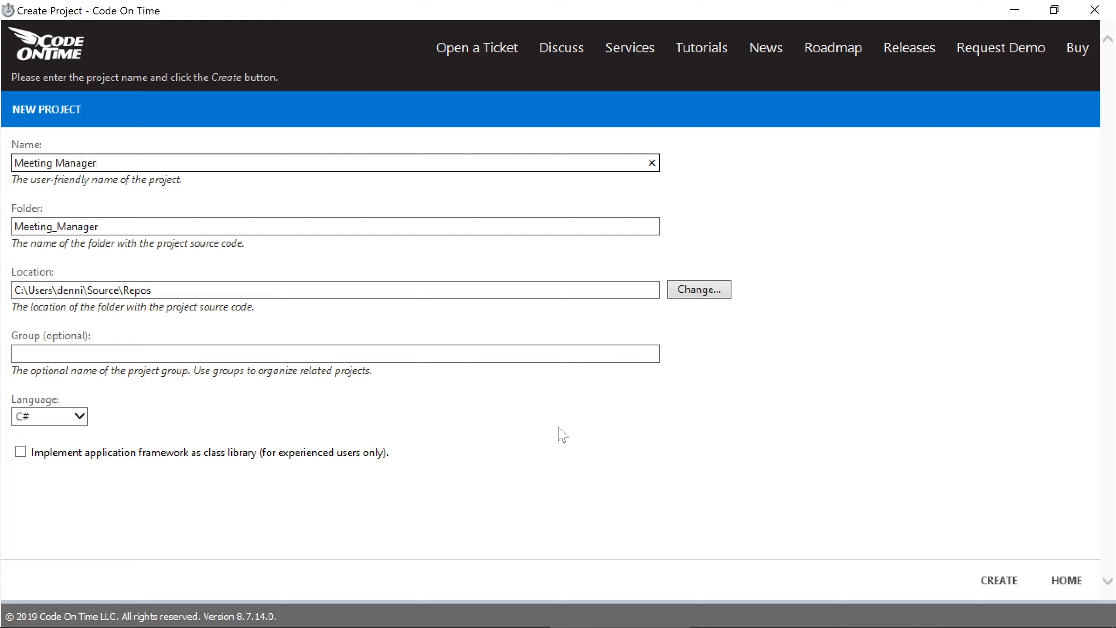
click(1015, 586)
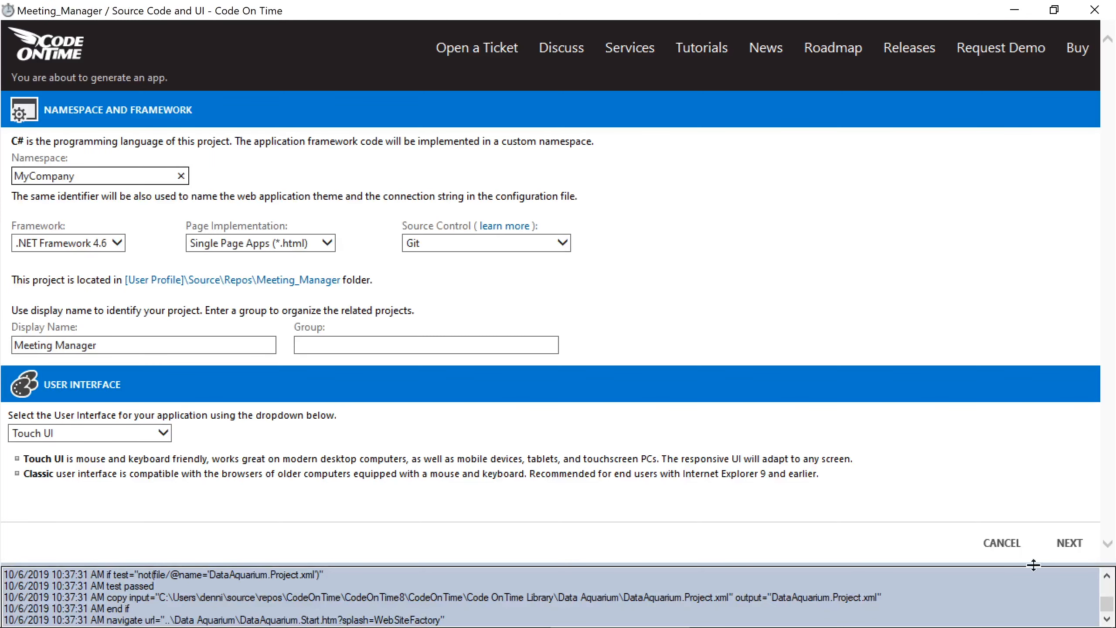
click(1070, 542)
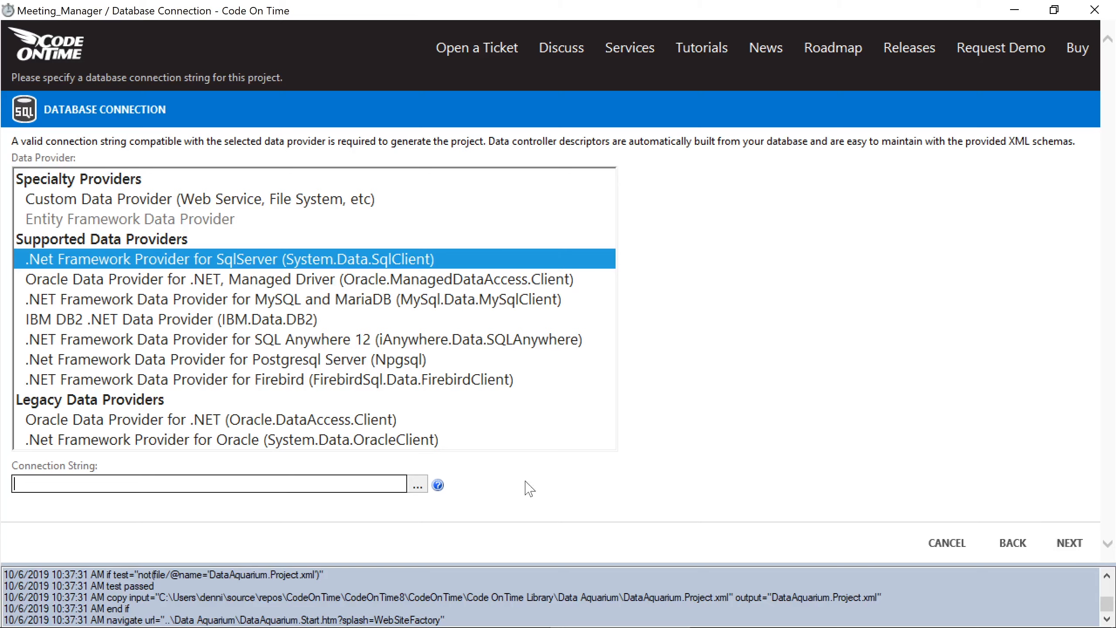
- Connect to the SQL Server Meetings database, verify the test succeeds, and continue to the data model
click(416, 488)
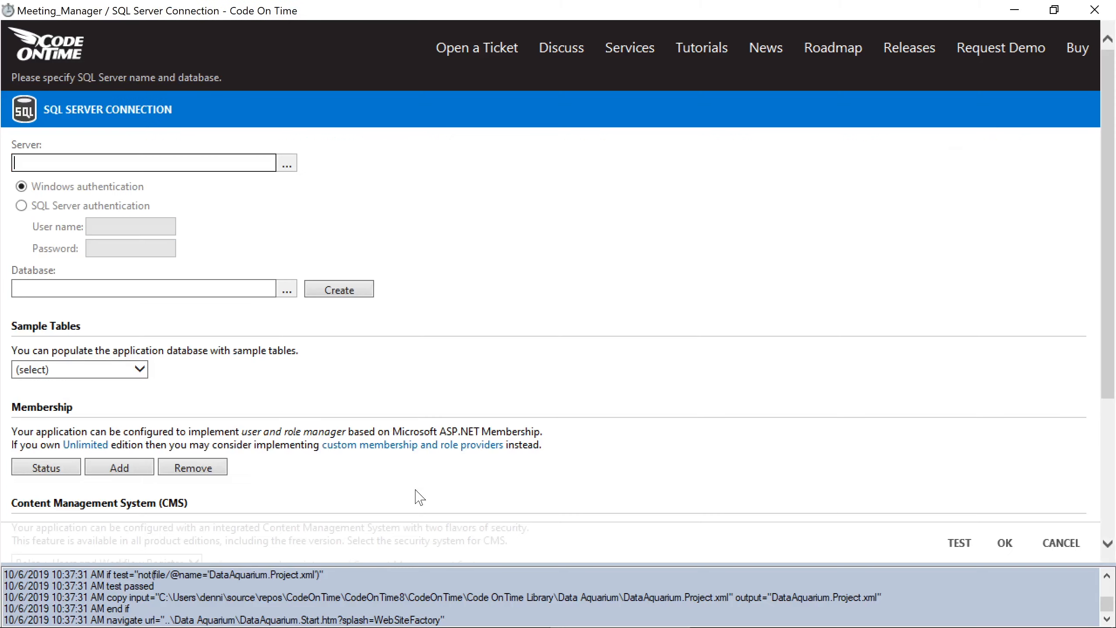
click(255, 291)
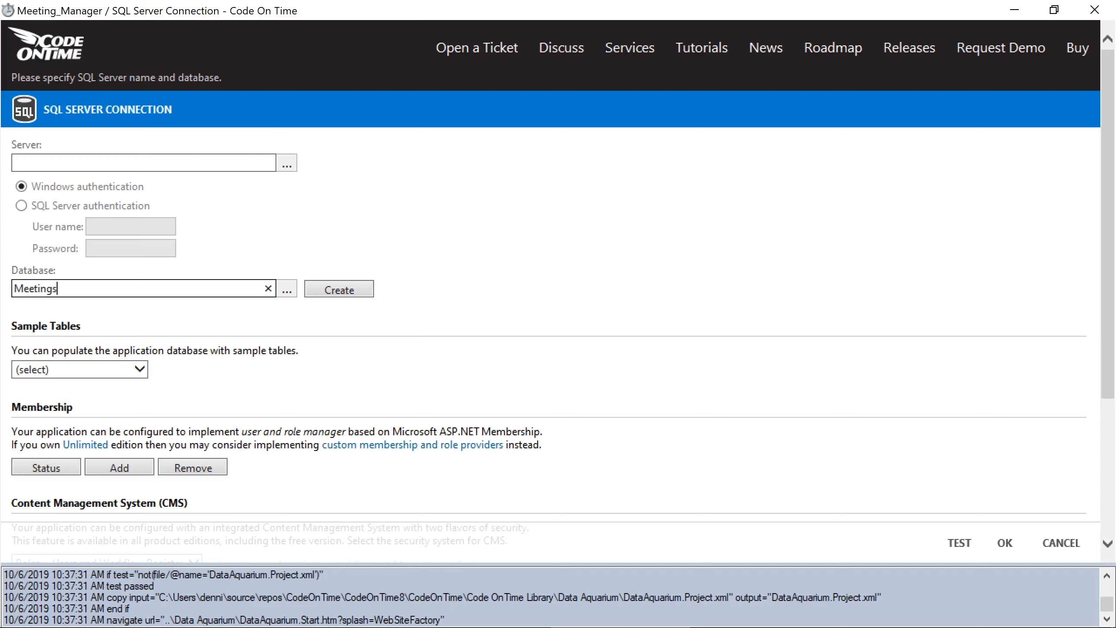
click(956, 544)
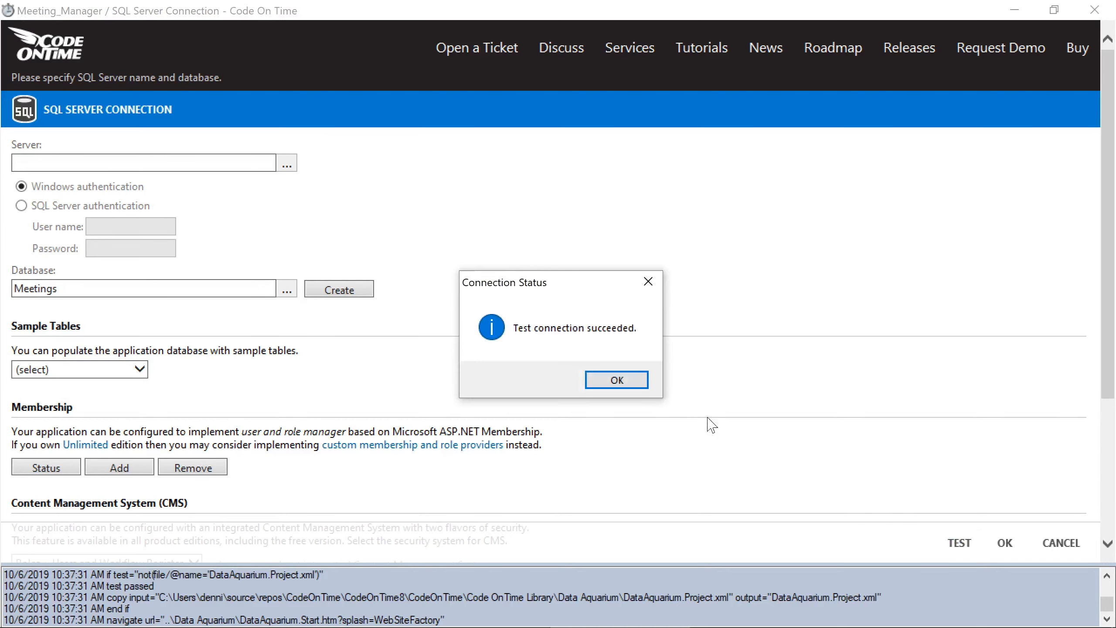
click(637, 389)
click(1005, 542)
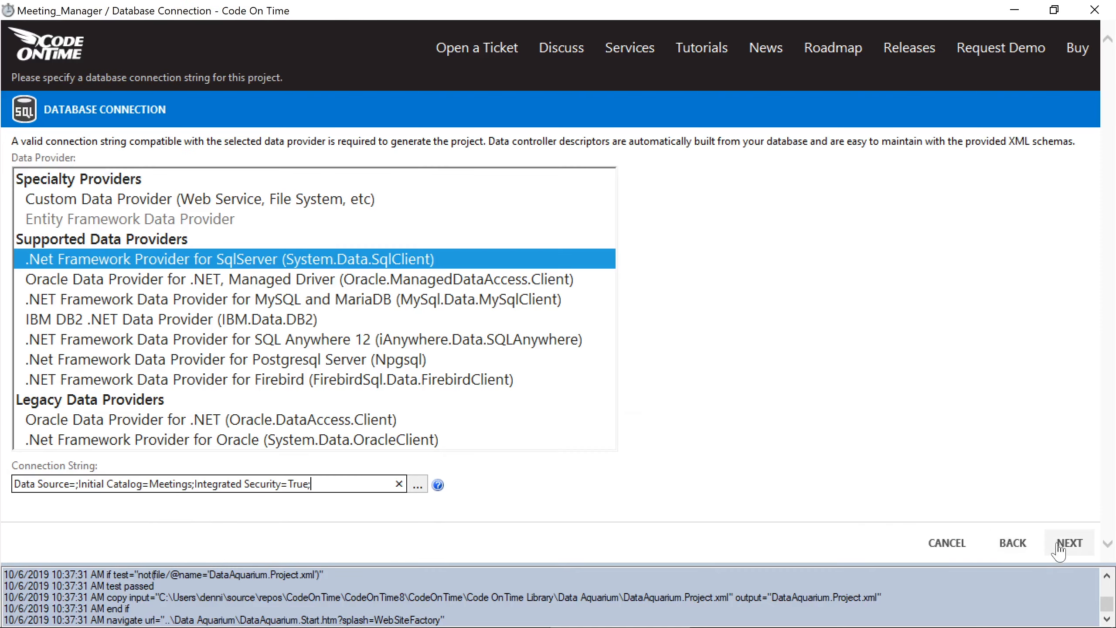
click(1059, 545)
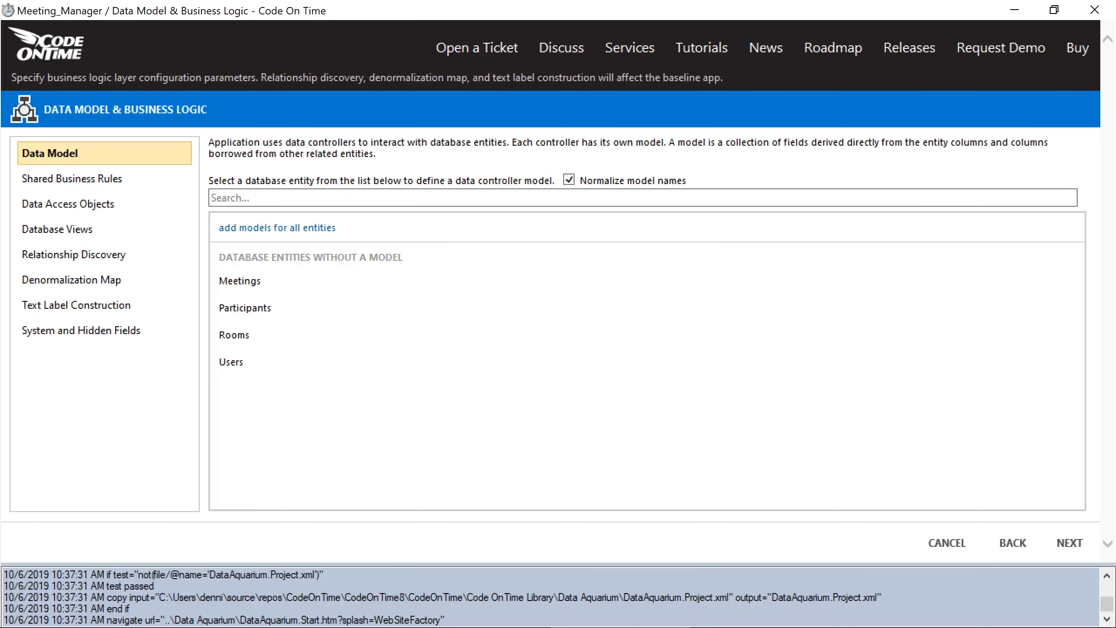
- Save the Meetings model sorted by StartDate descending and the Rooms model sorted by Name ascending
click(576, 280)
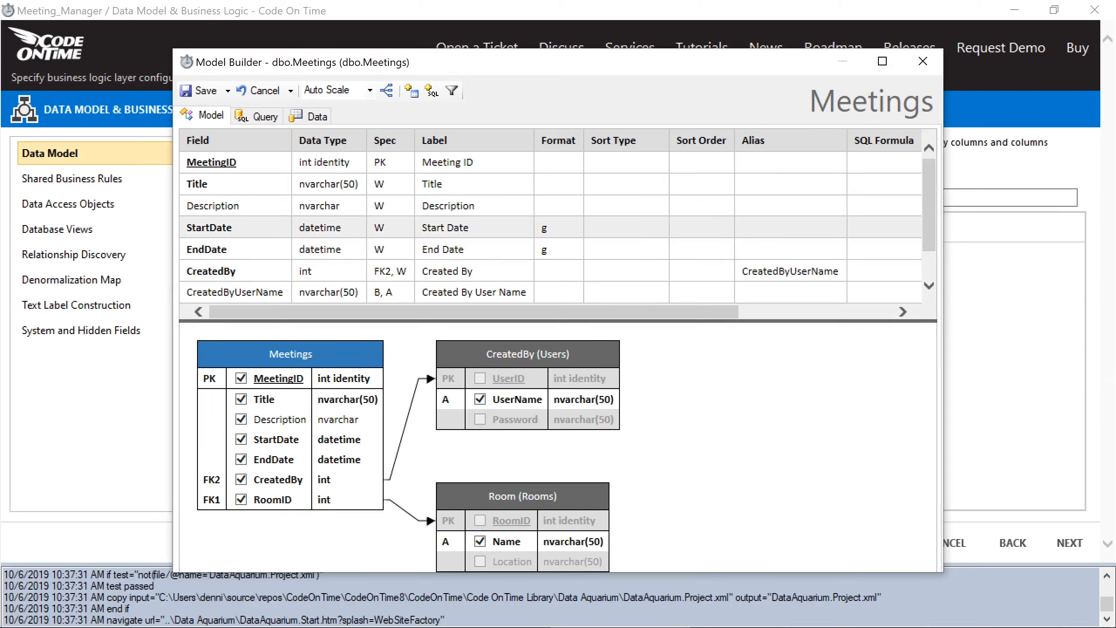
text(desc)
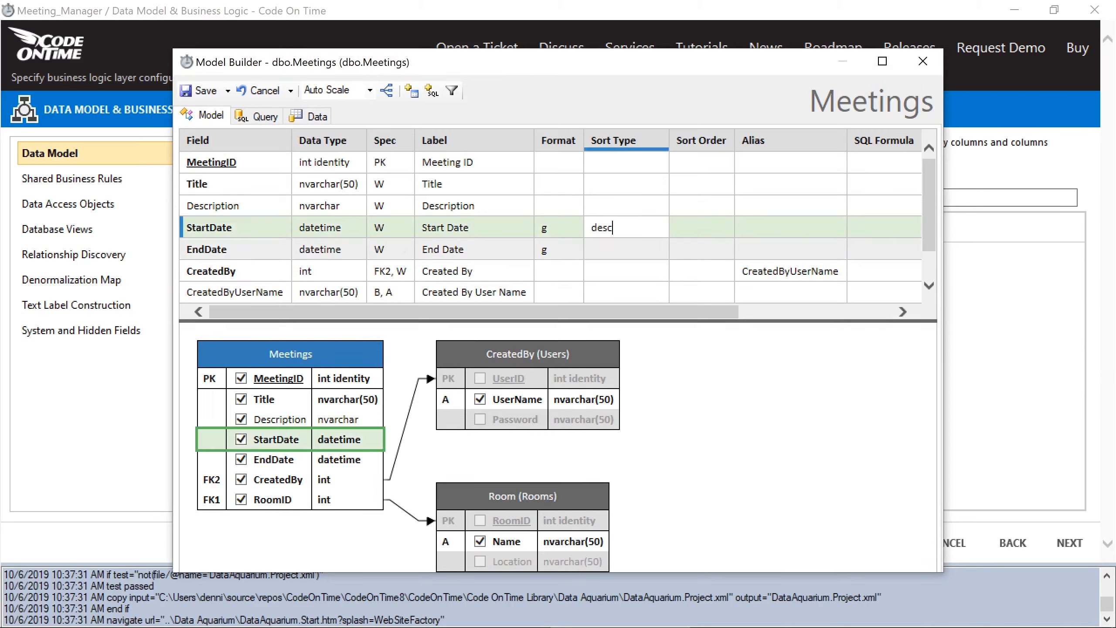
key(Return)
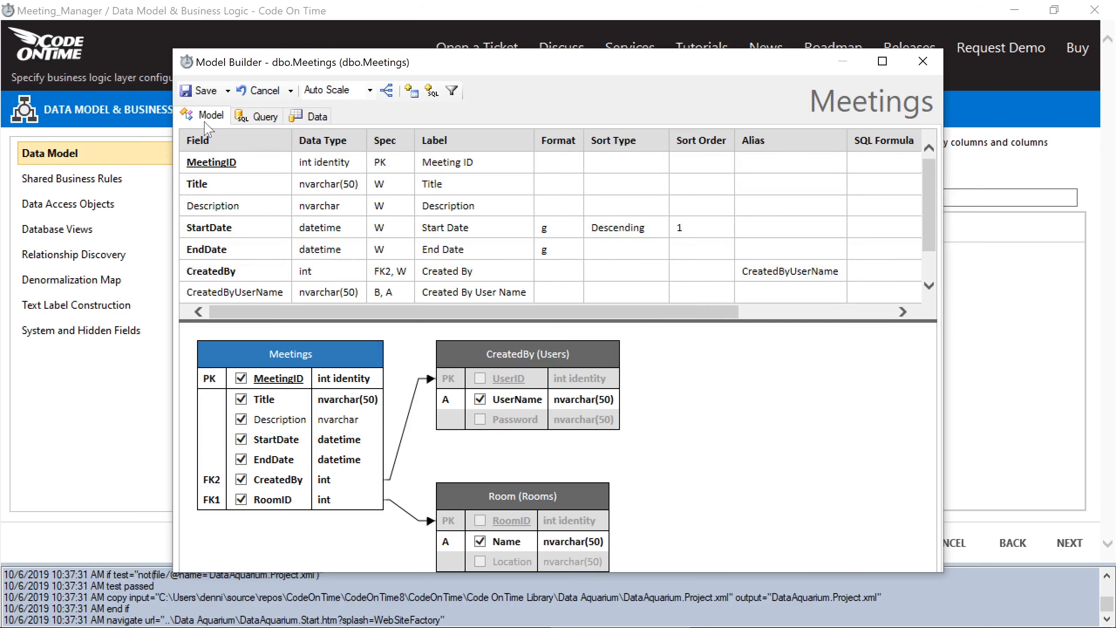
click(200, 91)
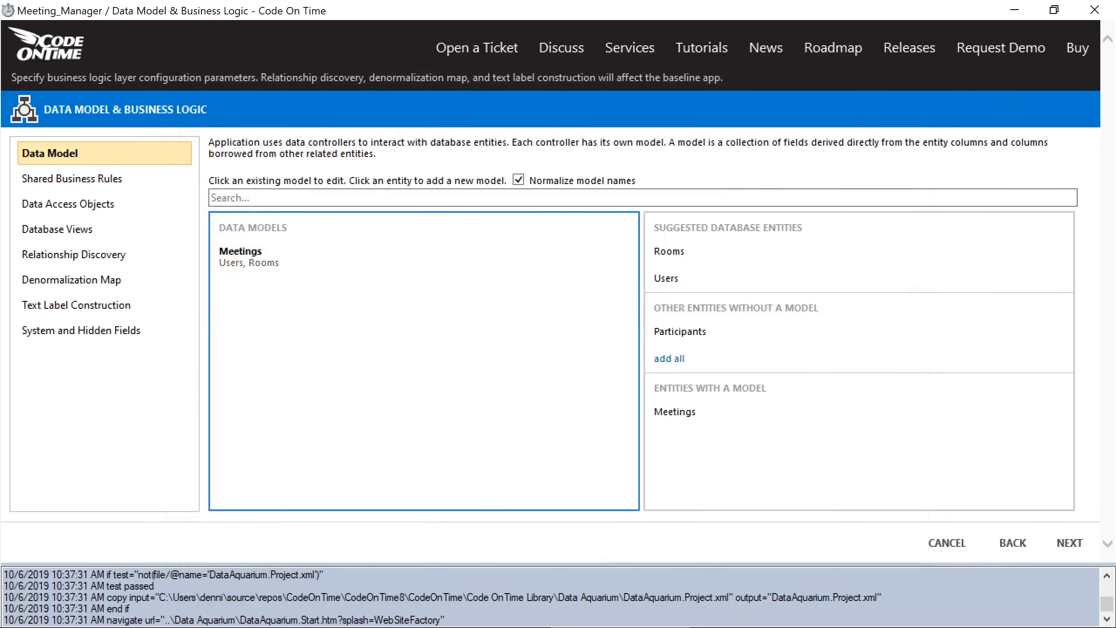
click(690, 254)
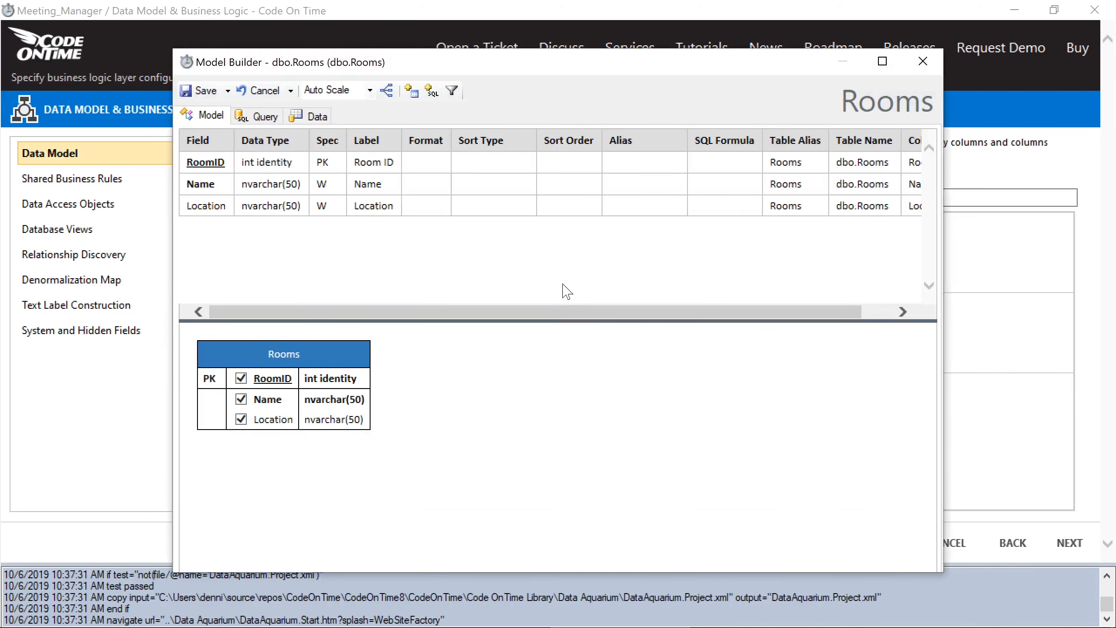
text(asc)
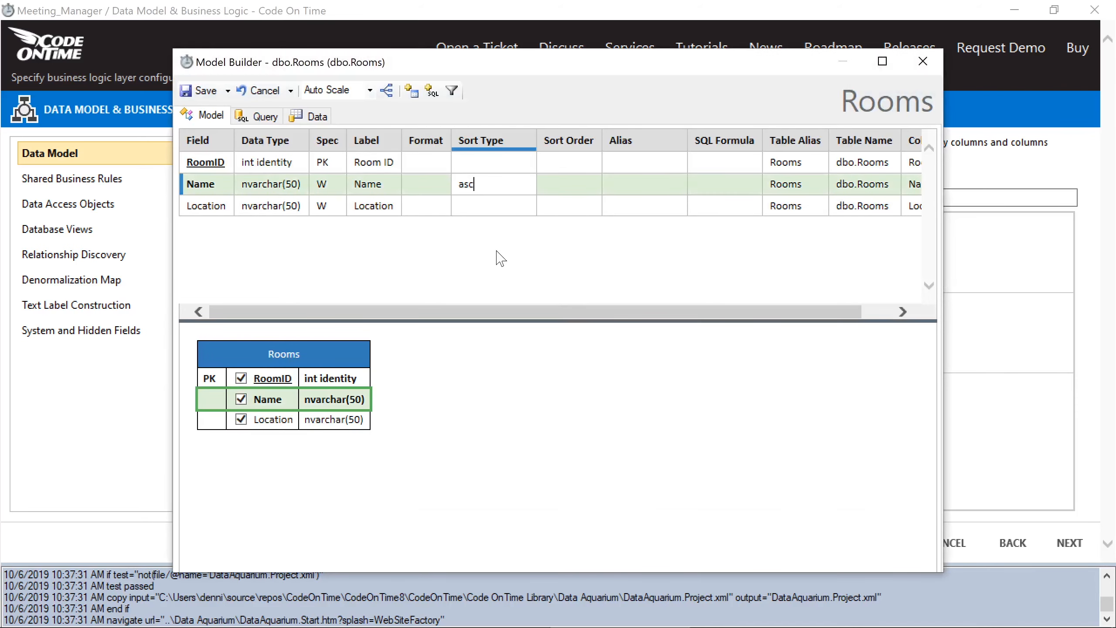
key(Return)
click(200, 90)
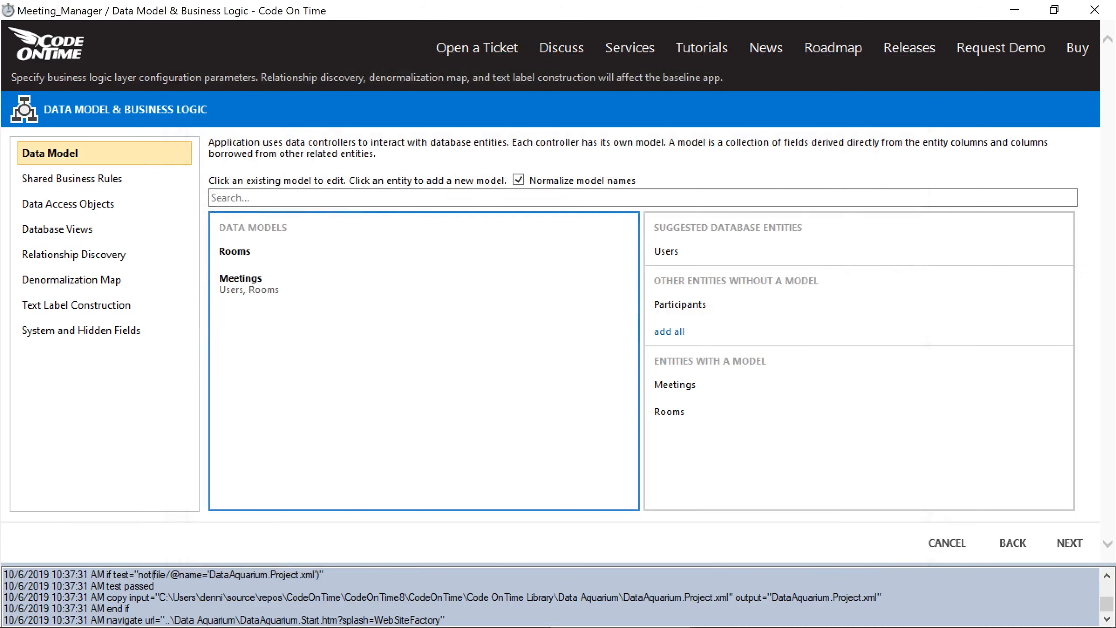
- Save the Users and Participants models, each sorted ascending by UserName
click(703, 256)
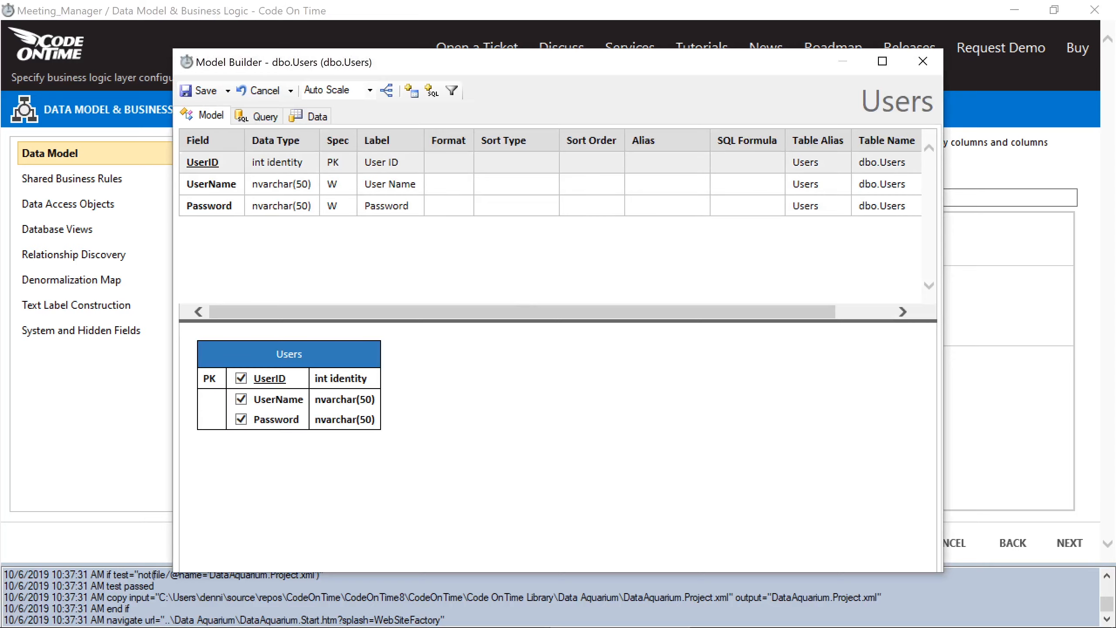
click(531, 184)
text(asc)
click(531, 251)
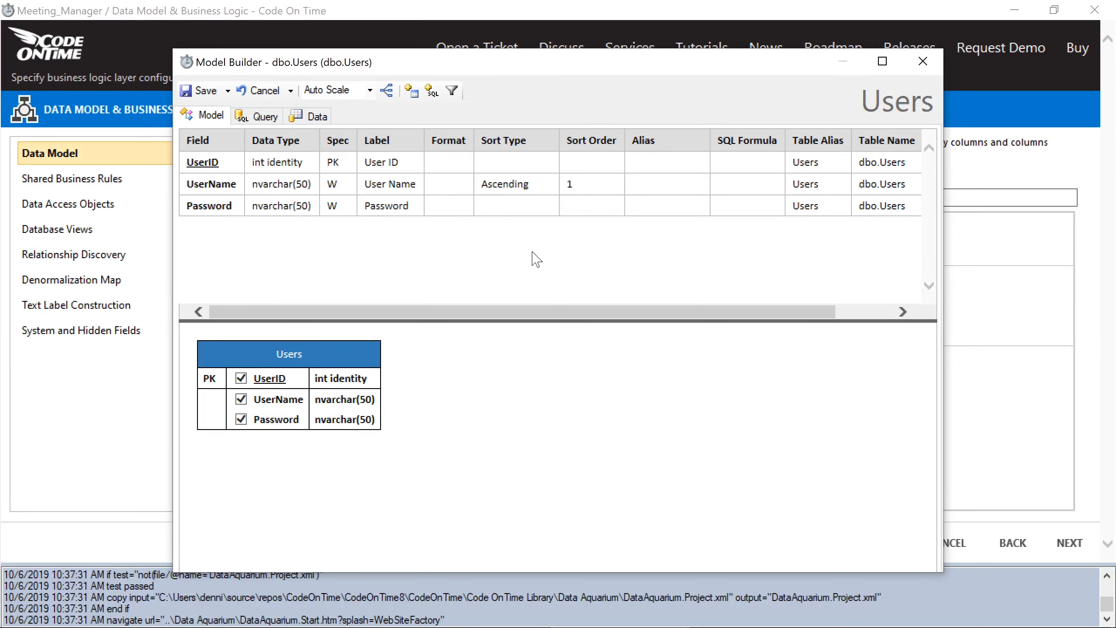
click(200, 90)
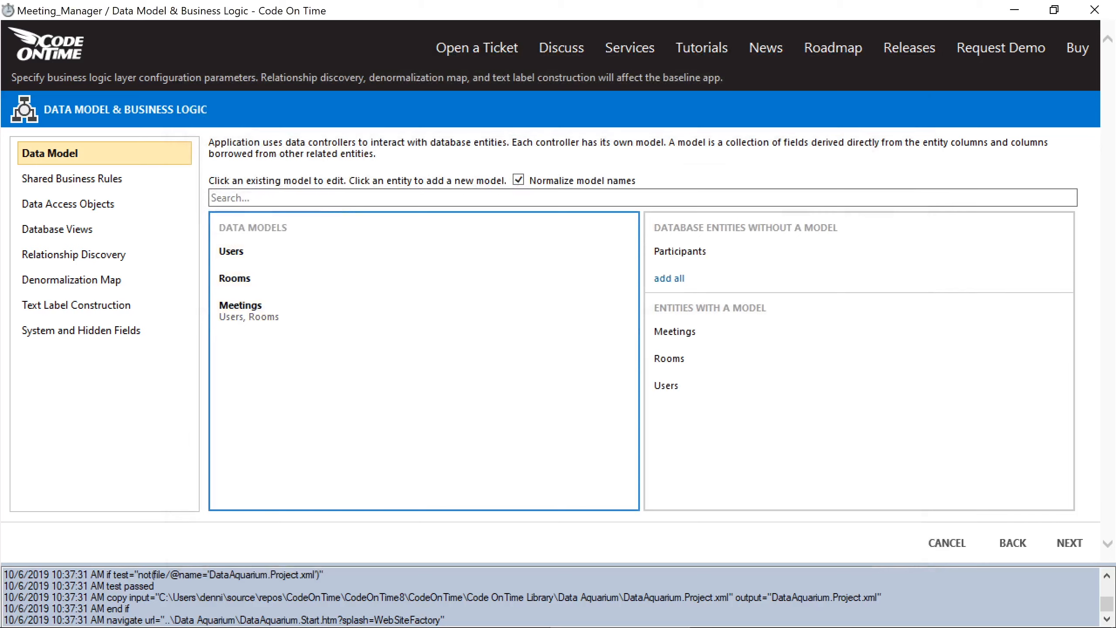
click(676, 251)
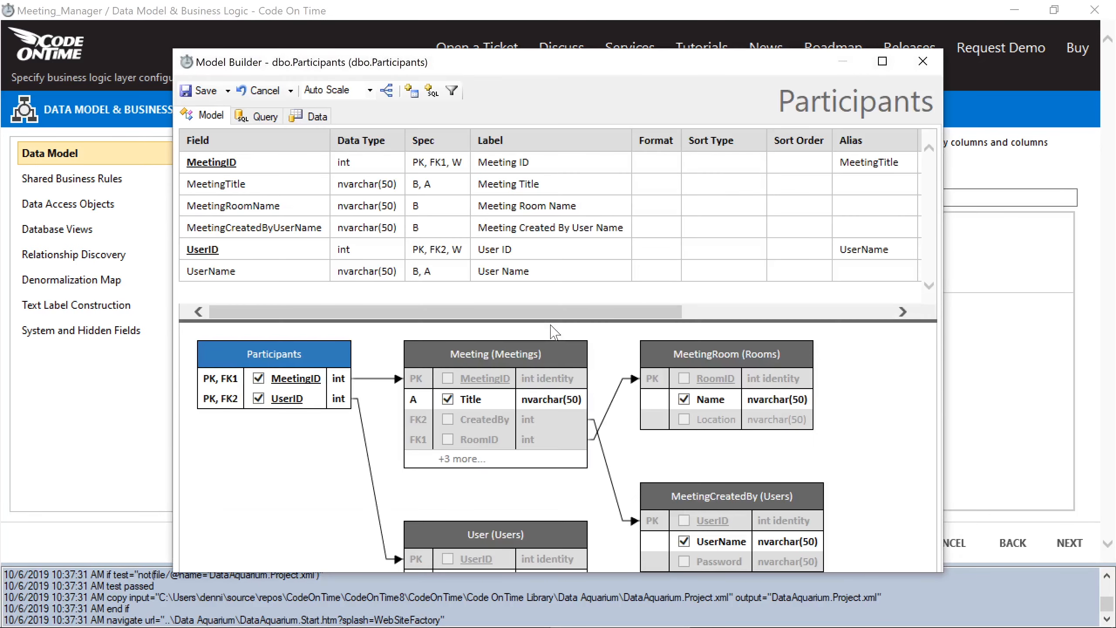
click(712, 270)
text(as)
key(Return)
click(205, 91)
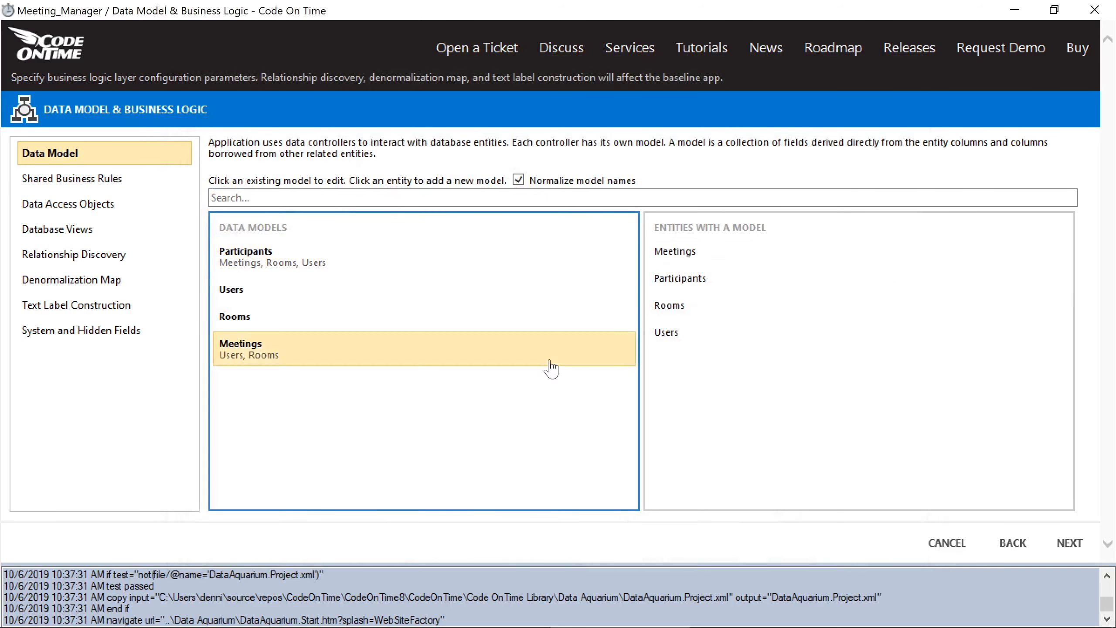
- Advance through the wizard pages to Authentication and Membership
click(1065, 545)
click(1066, 545)
click(1066, 545)
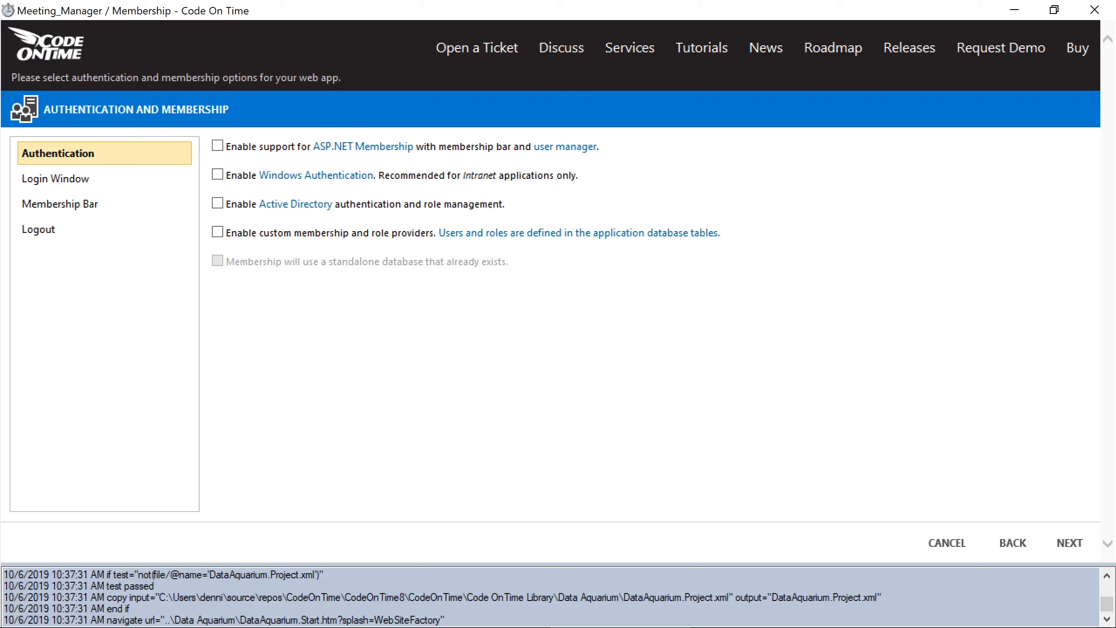
- Enable custom membership, deleting the Email and role-table lines so only UserID, UserName, Password remain
click(397, 234)
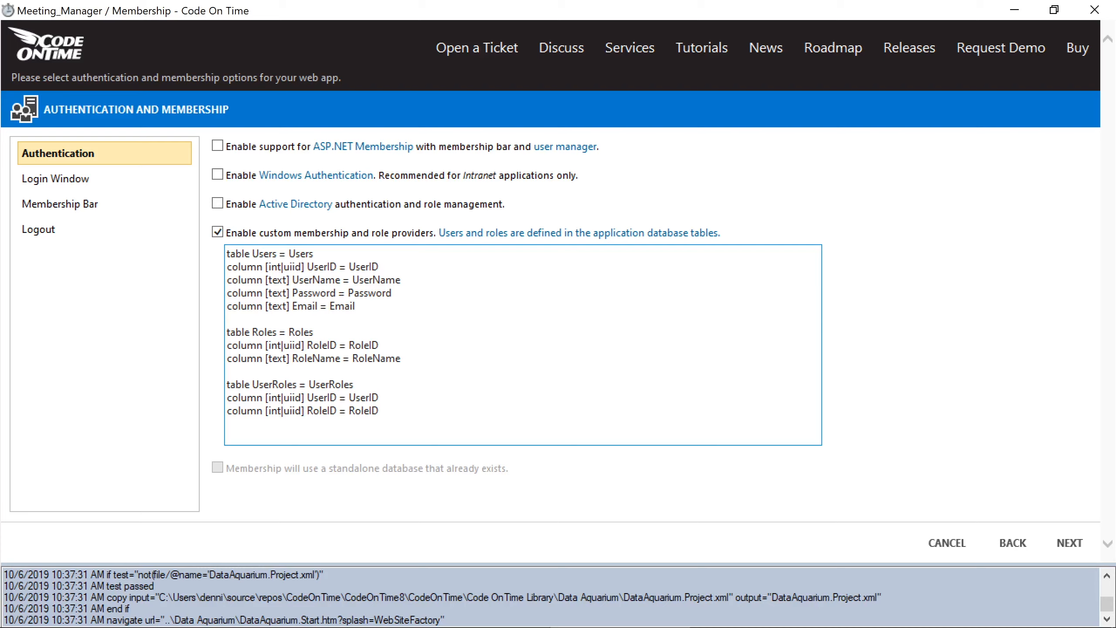
key(shift+Up)
key(shift+Up)
key(shift+Up)
key(shift+Up)
key(shift+Up)
key(shift+Up)
key(shift+Up)
key(shift+Up)
key(shift+Up)
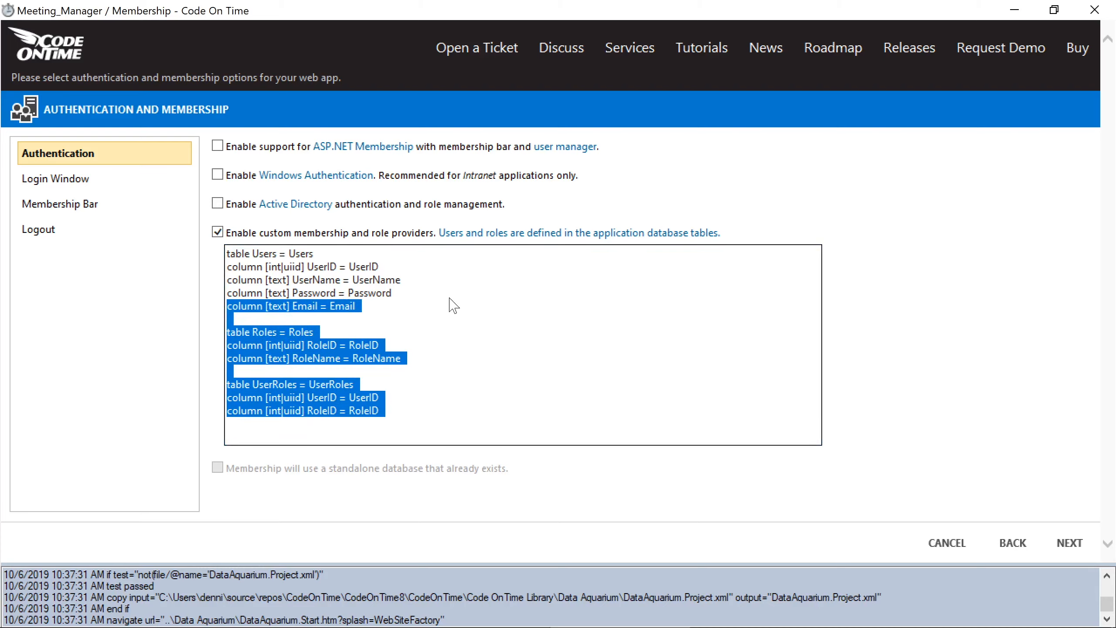
key(Delete)
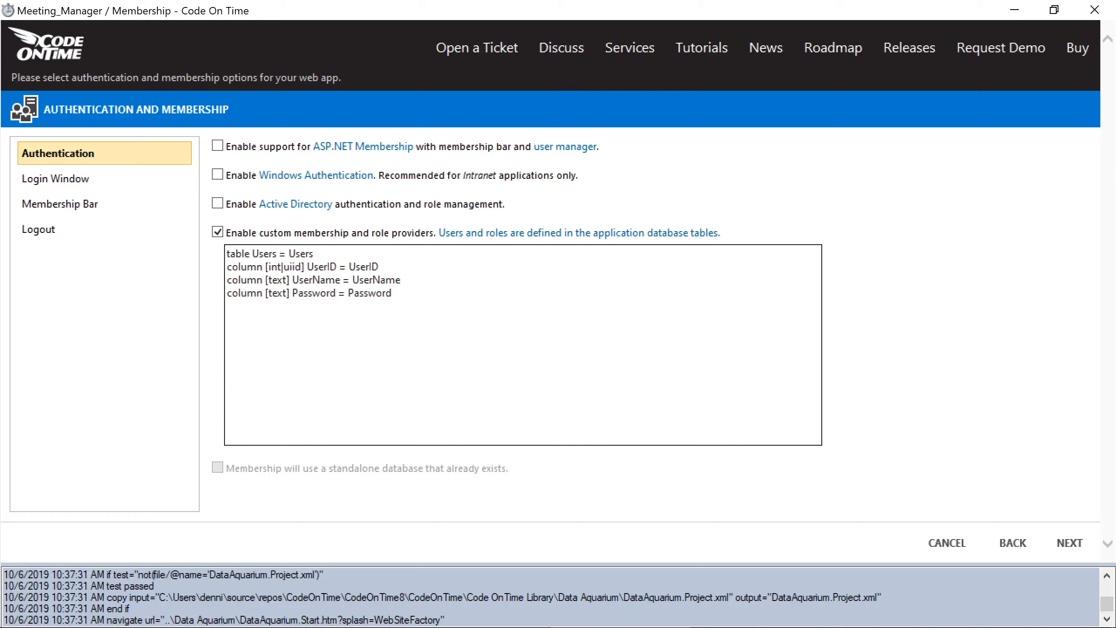
click(1068, 542)
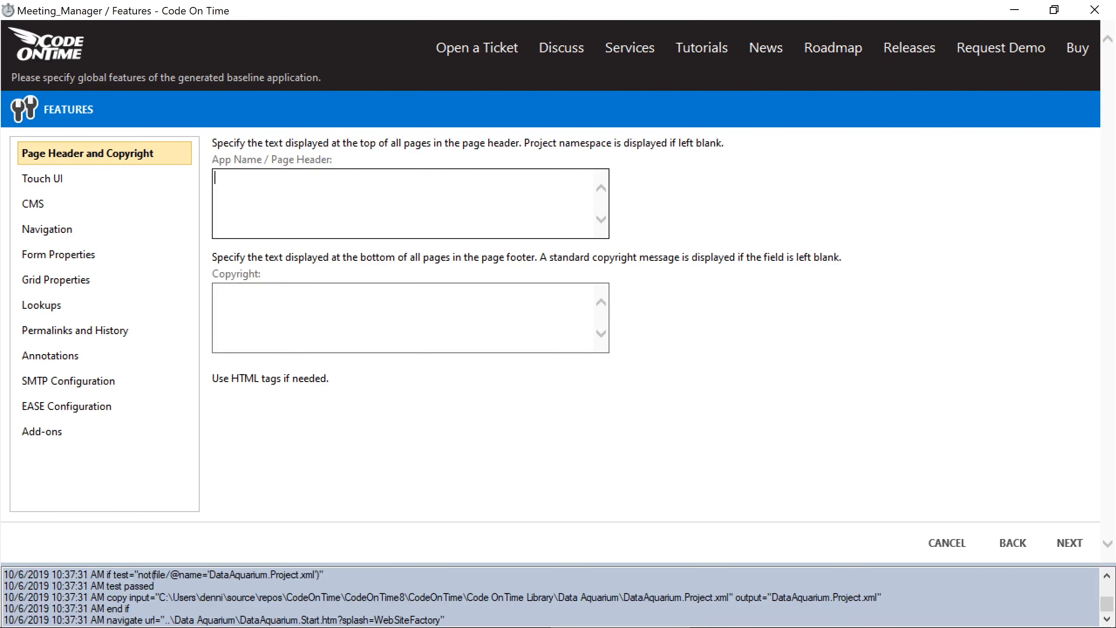
- In EASE Configuration, insert the sample audit field map and delete all but the Created By User ID line
click(134, 406)
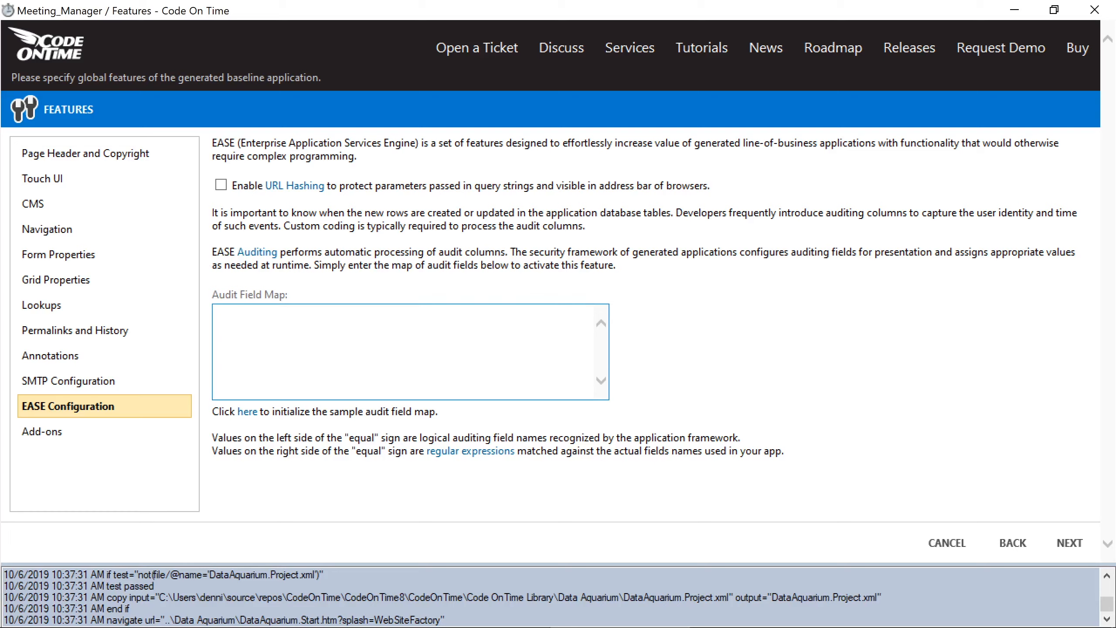
click(248, 411)
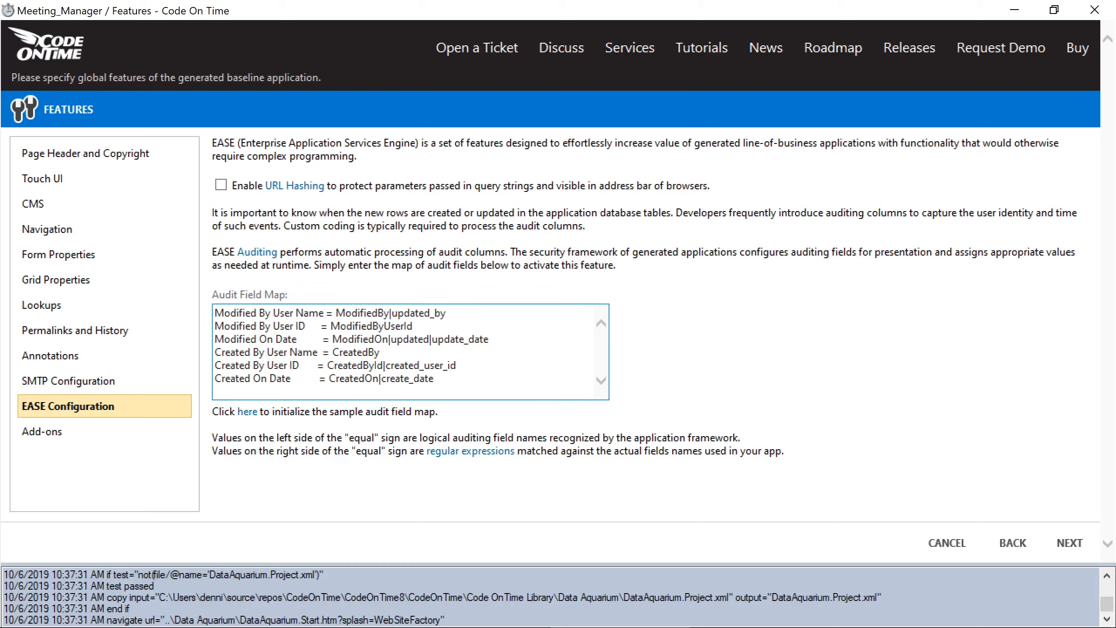
drag(215, 312, 379, 353)
key(Delete)
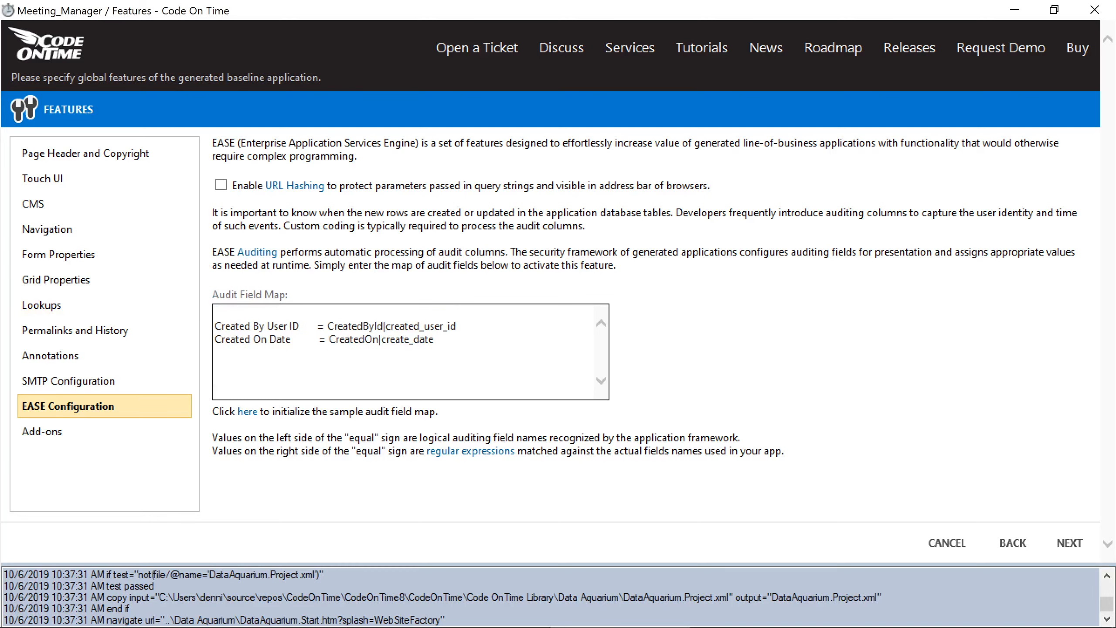
key(Delete)
key(Down)
key(shift+End)
key(Delete)
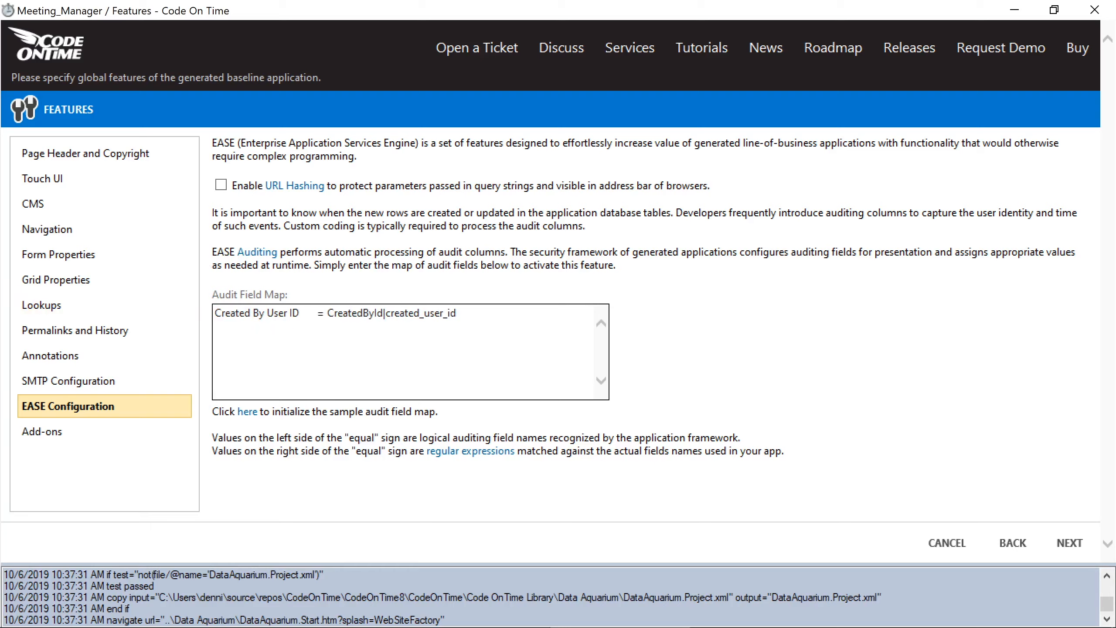
- Trim the mapping to Created By User ID = CreatedBy and continue to Globalization
drag(457, 313, 385, 319)
key(BackSpace)
key(BackSpace)
key(BackSpace)
click(1070, 543)
click(1072, 543)
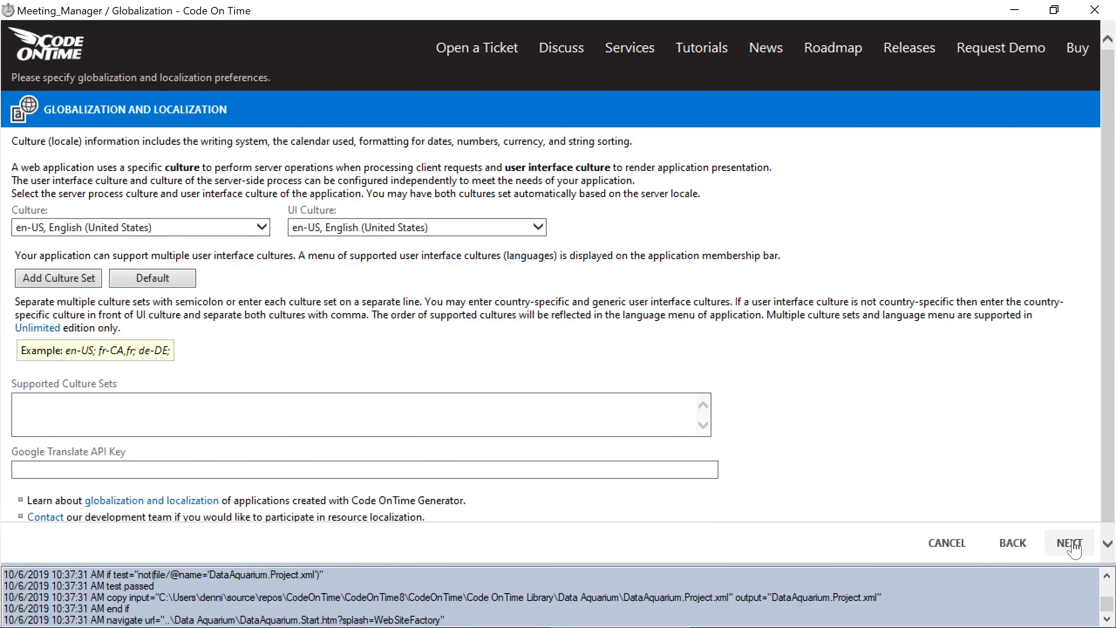
- Continue to the Summary page and generate the Meeting Manager app
click(1070, 542)
key(Return)
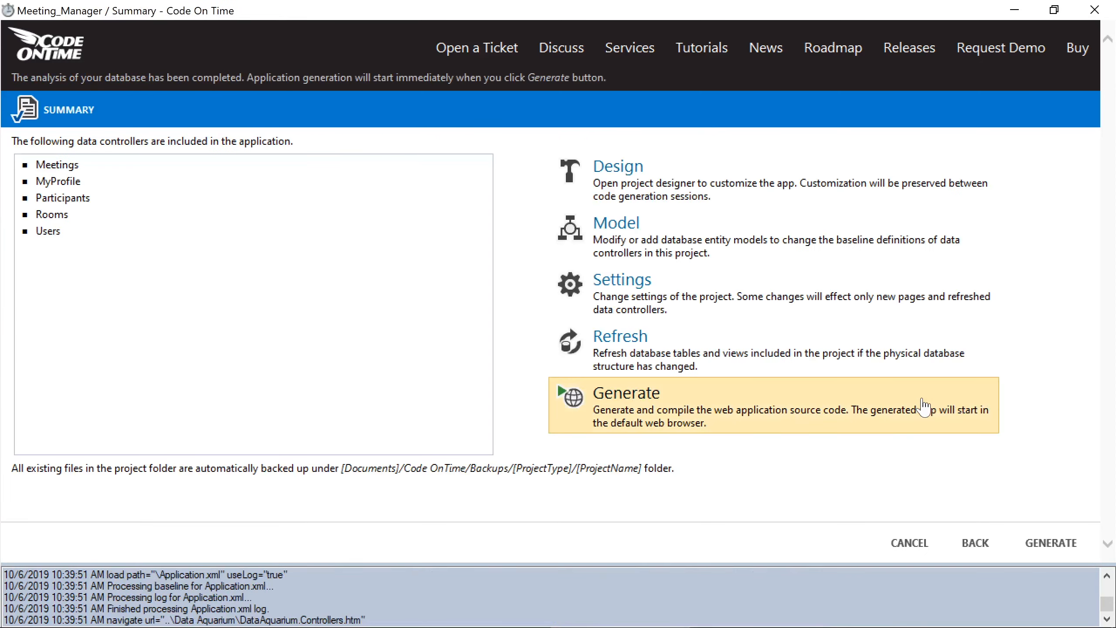
click(769, 420)
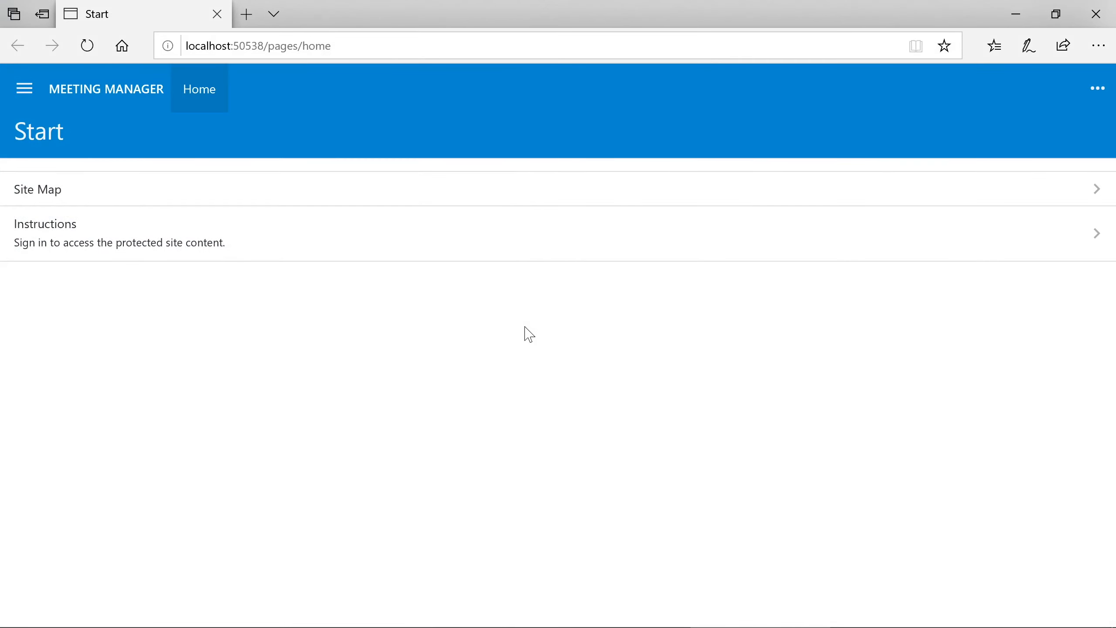
- Sign in with the administrator user name and password, remembering the login, and open Meetings
click(479, 253)
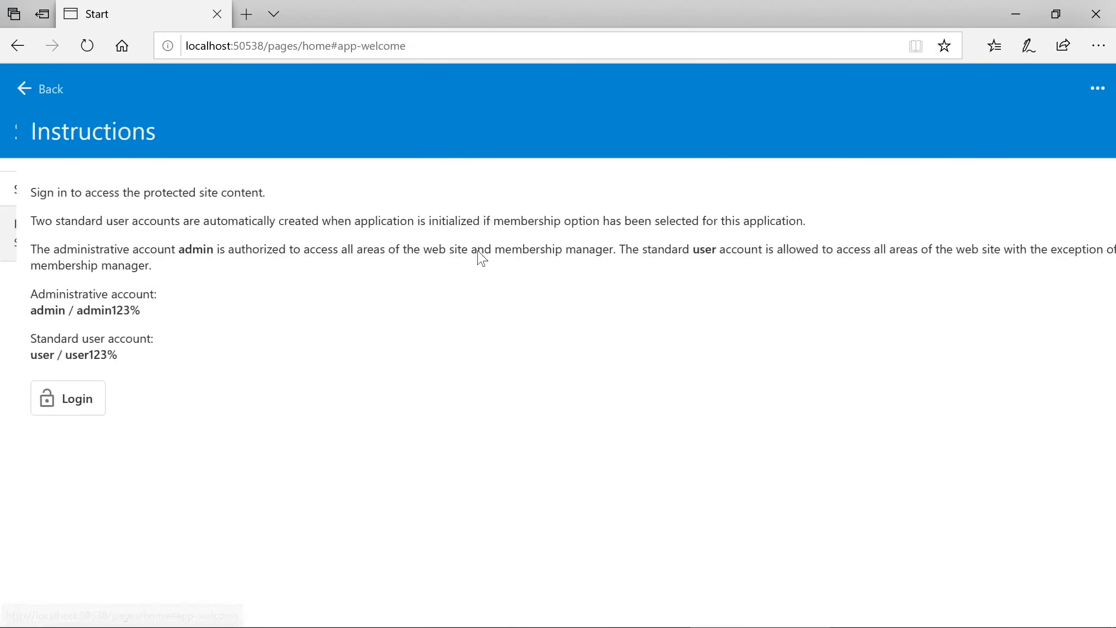
text(admin)
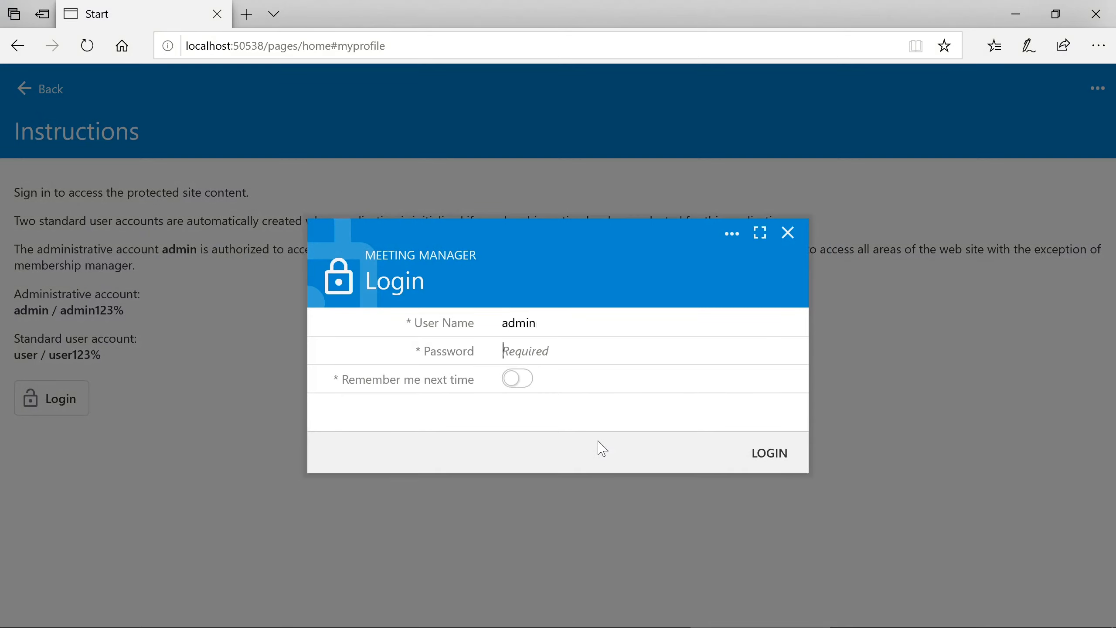
key(Tab)
text(admin123%)
key(Tab)
key(space)
key(Return)
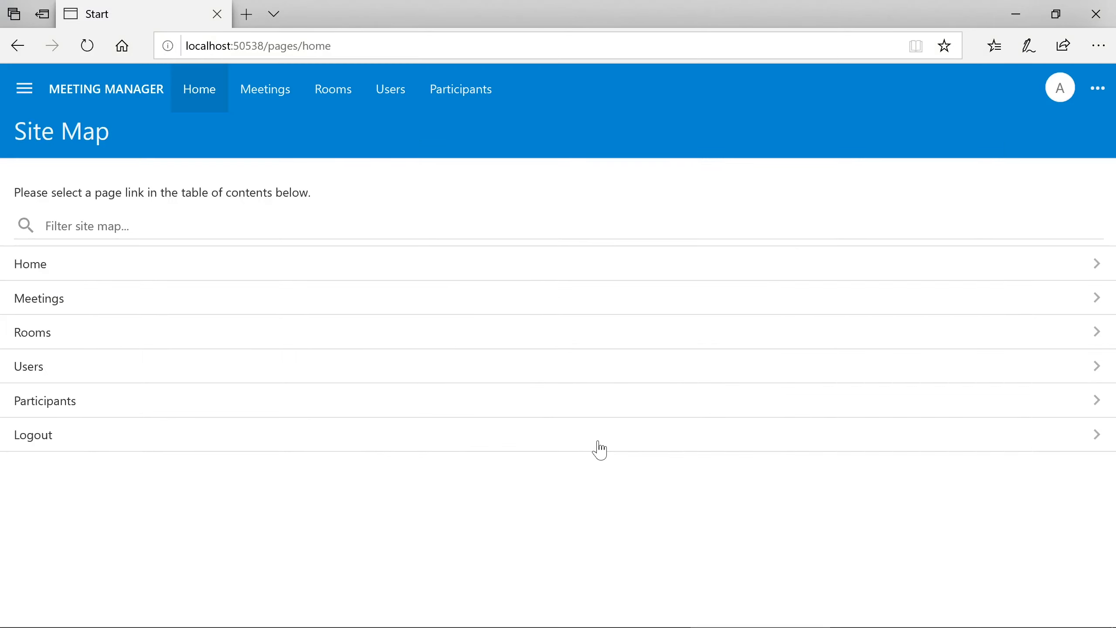
click(532, 298)
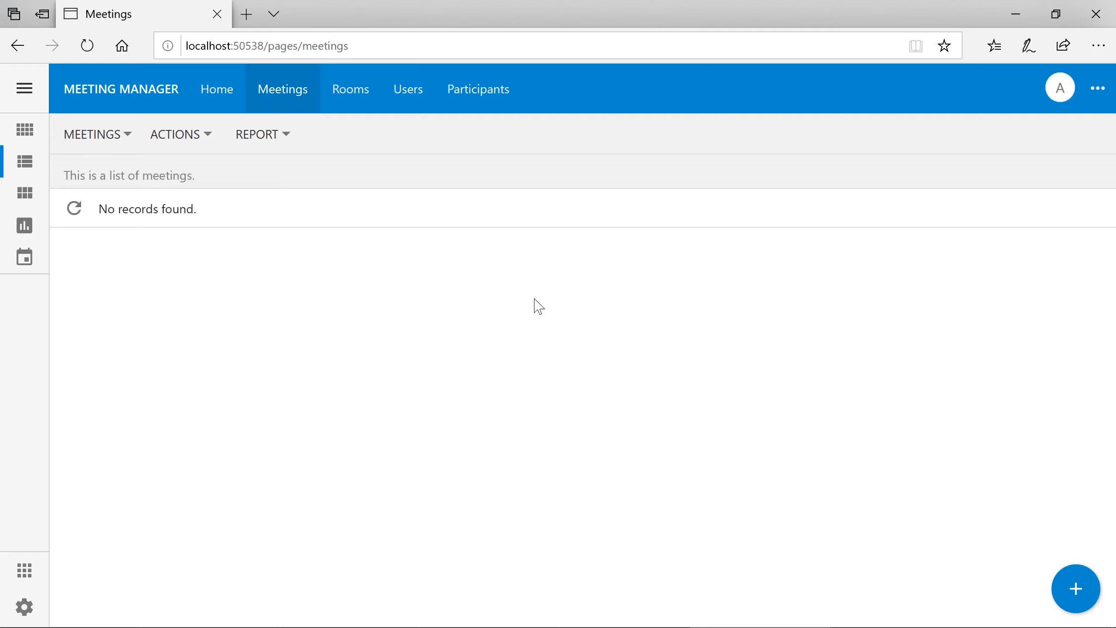
- Enter a new meeting 'Meet with roofer' from 10/6/2019 10:41 AM, ending one hour later
click(1074, 590)
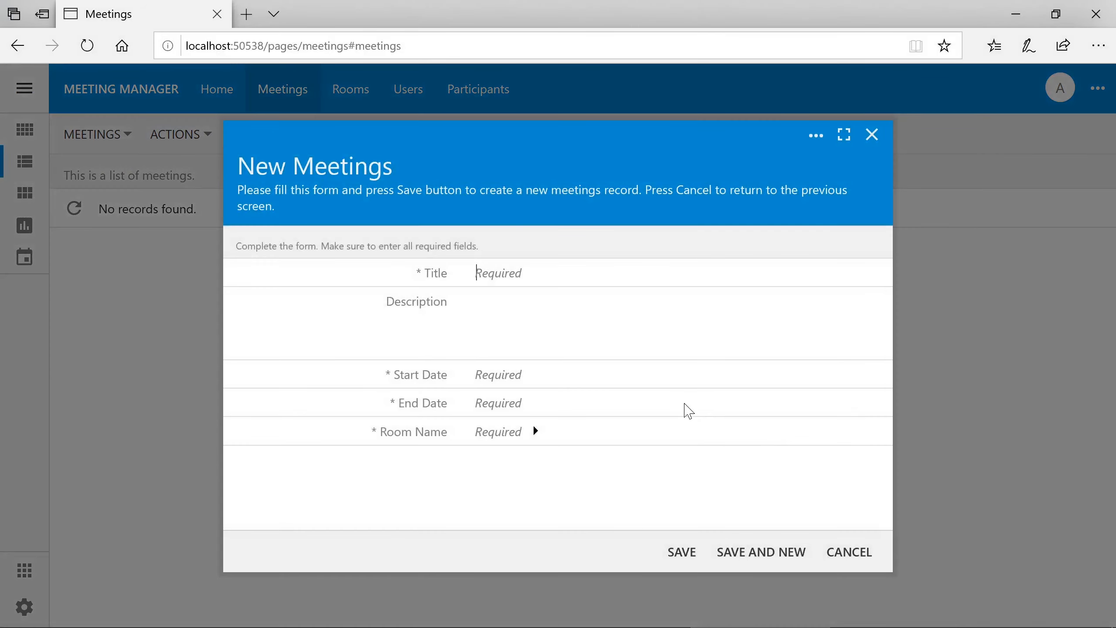
text(Meet with roofer)
click(518, 372)
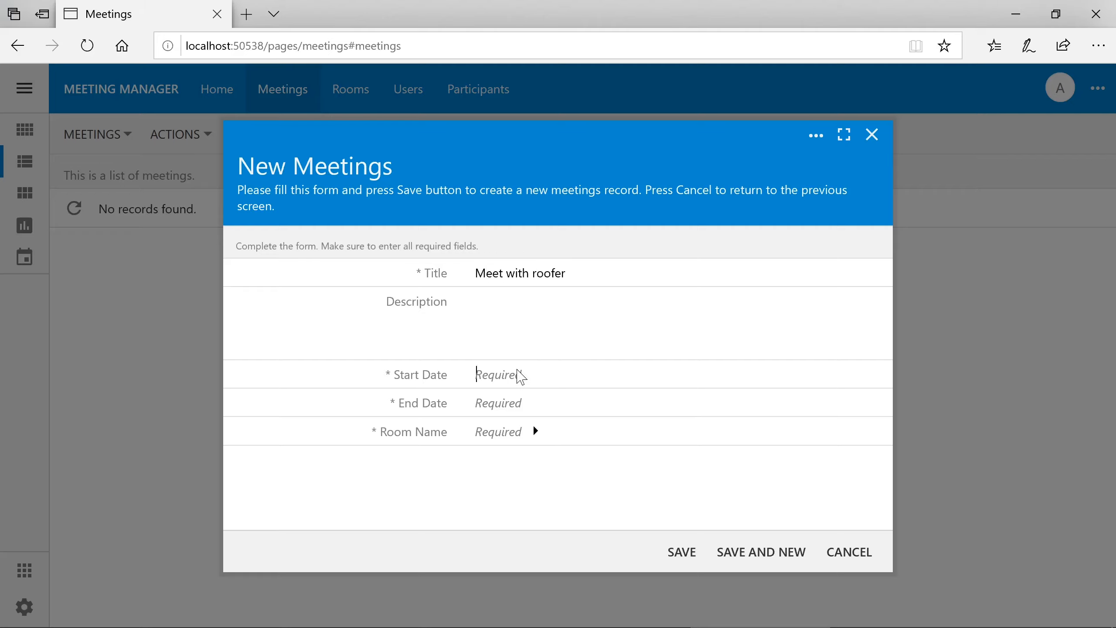
click(486, 466)
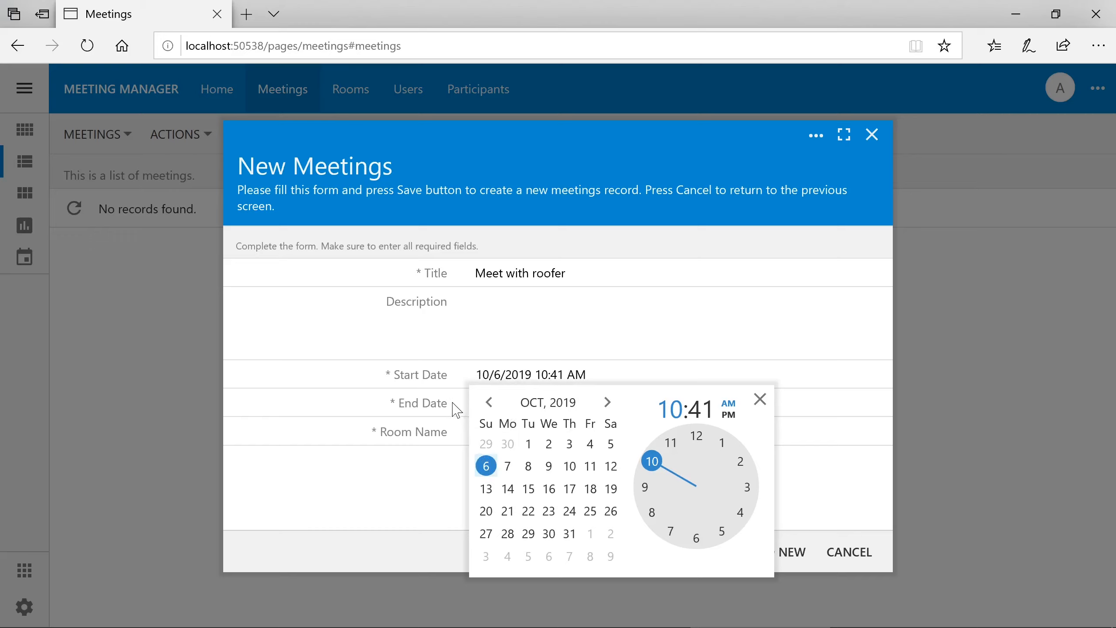
click(454, 404)
click(486, 494)
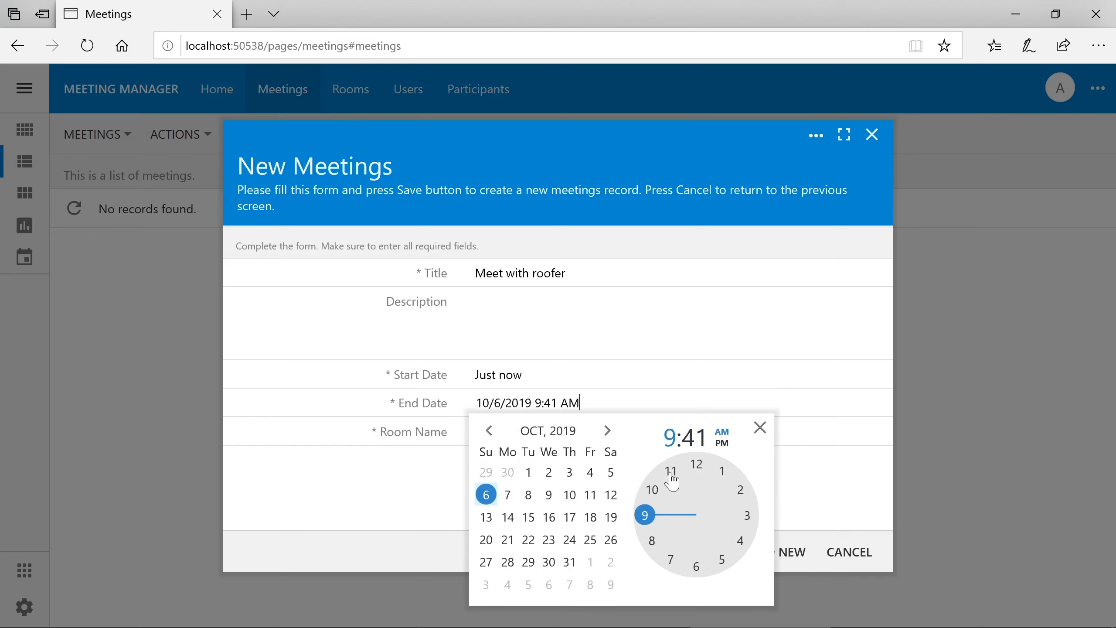
click(671, 475)
click(423, 468)
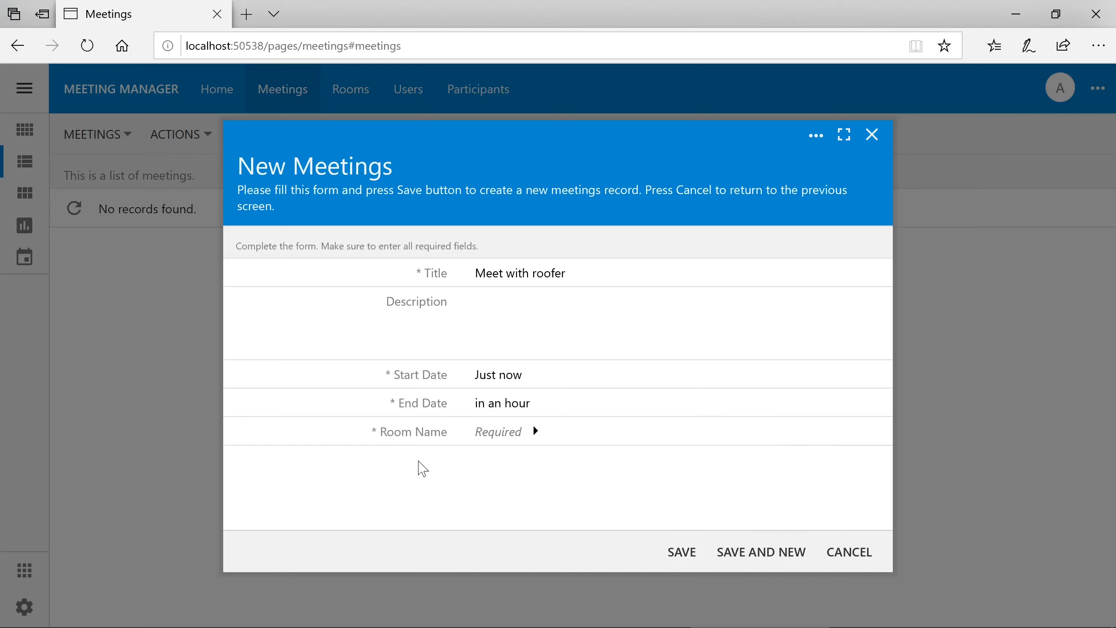
- Assign Room 1, save the meeting, and switch to the calendar view
click(498, 431)
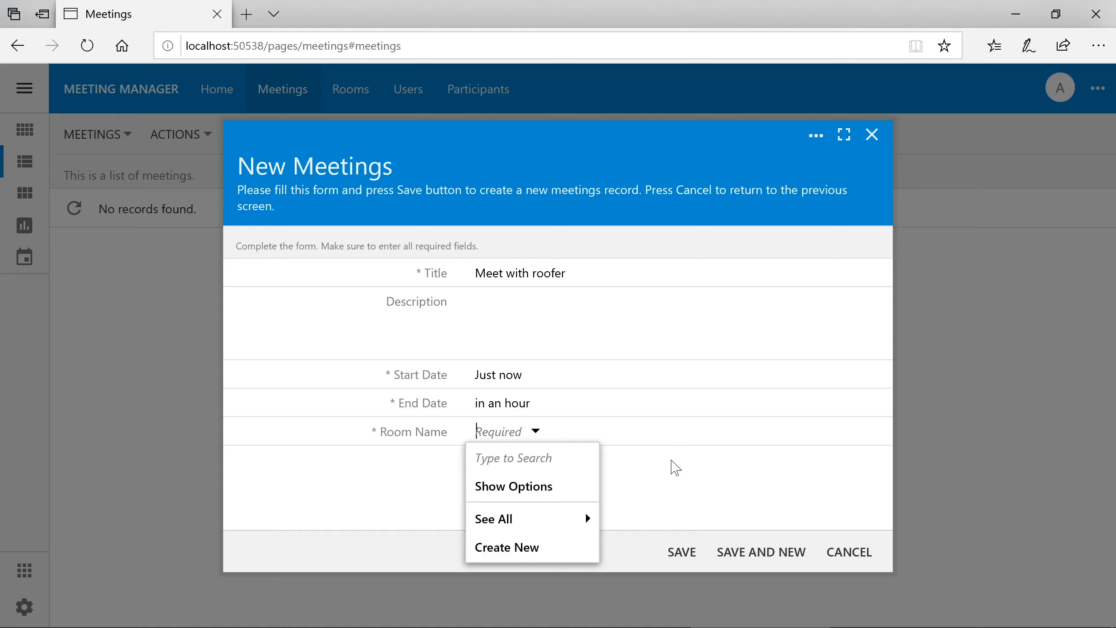
text(Room 1)
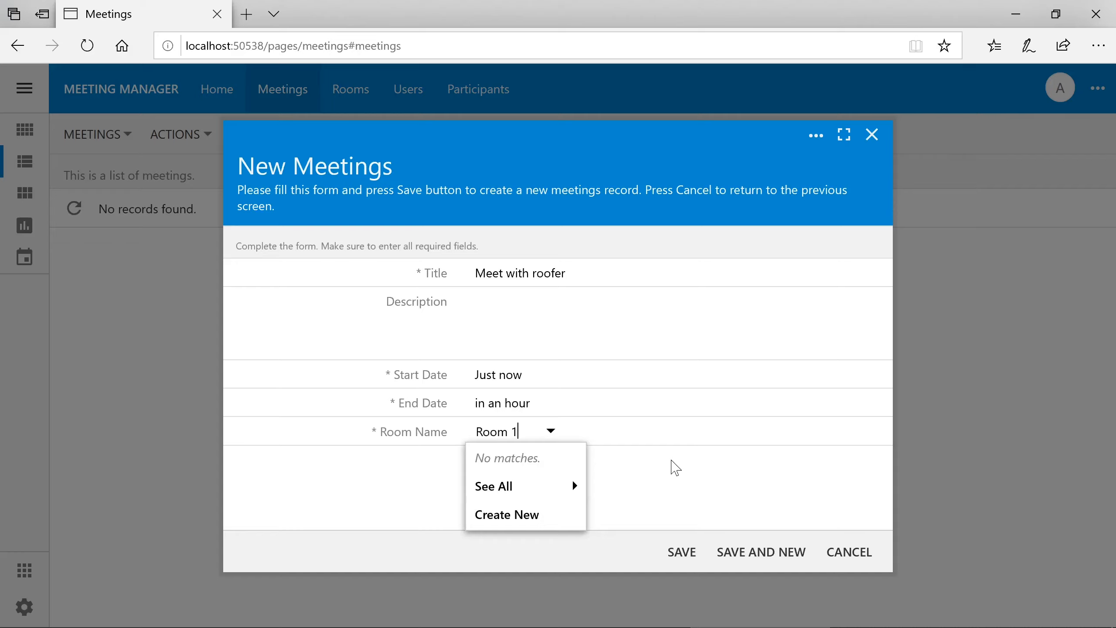
key(Tab)
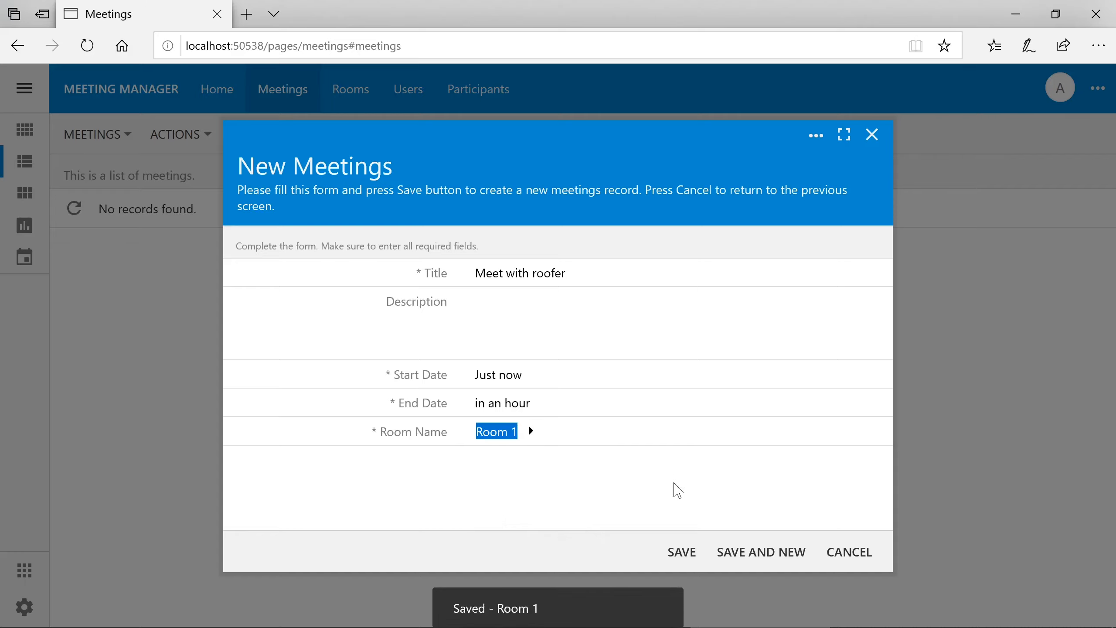
click(676, 555)
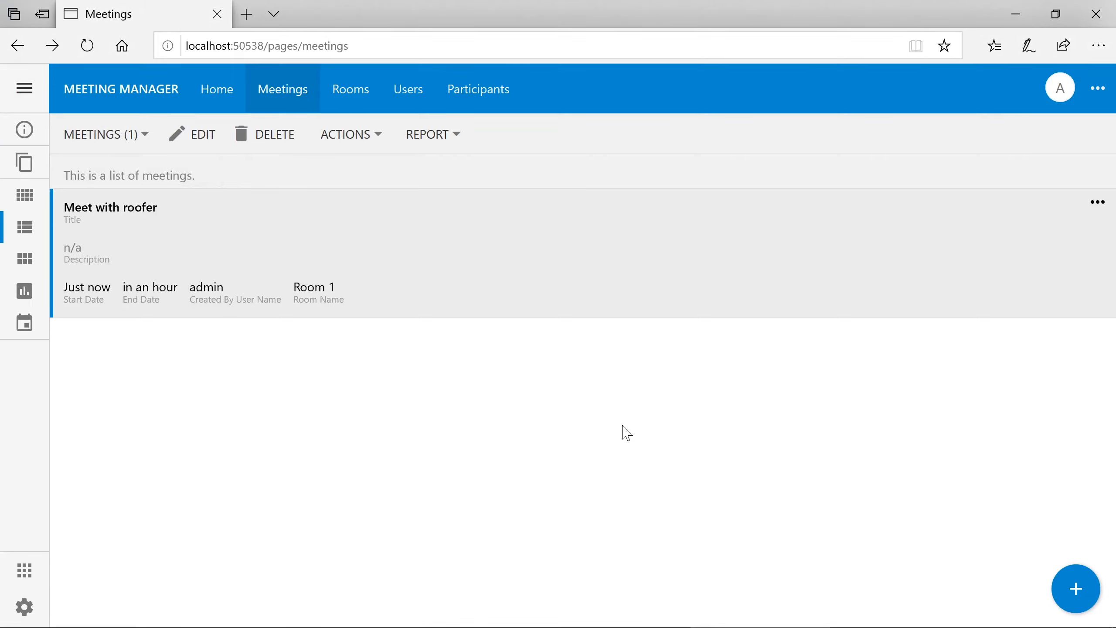
click(25, 325)
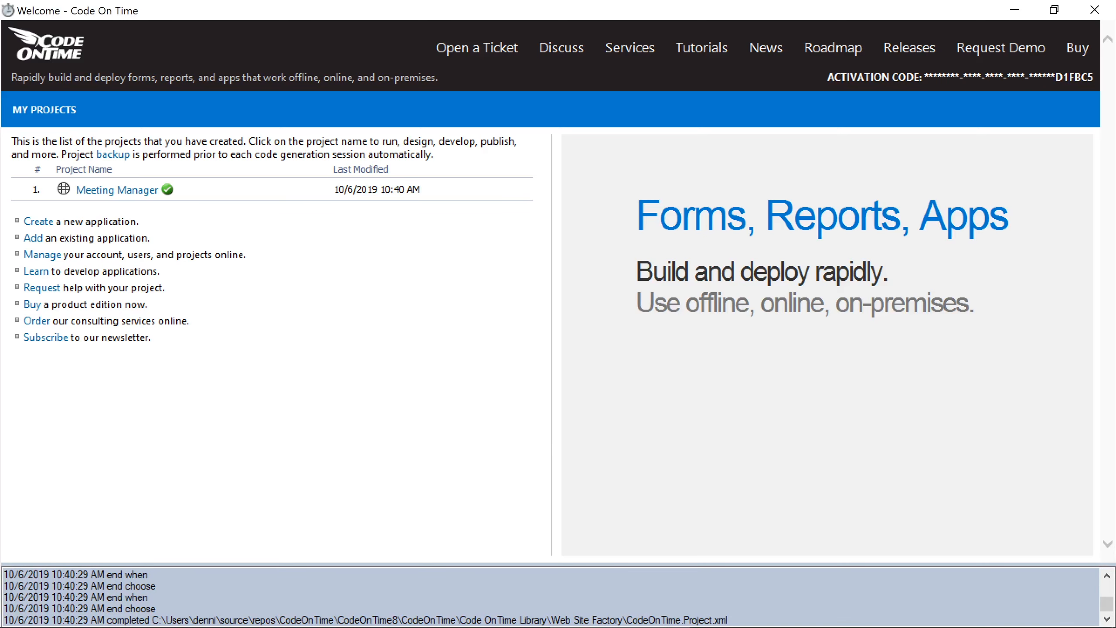
- In the Meeting Manager Project Designer, give the Meetings grid1 view the tag view-style-calendar
click(249, 192)
click(261, 224)
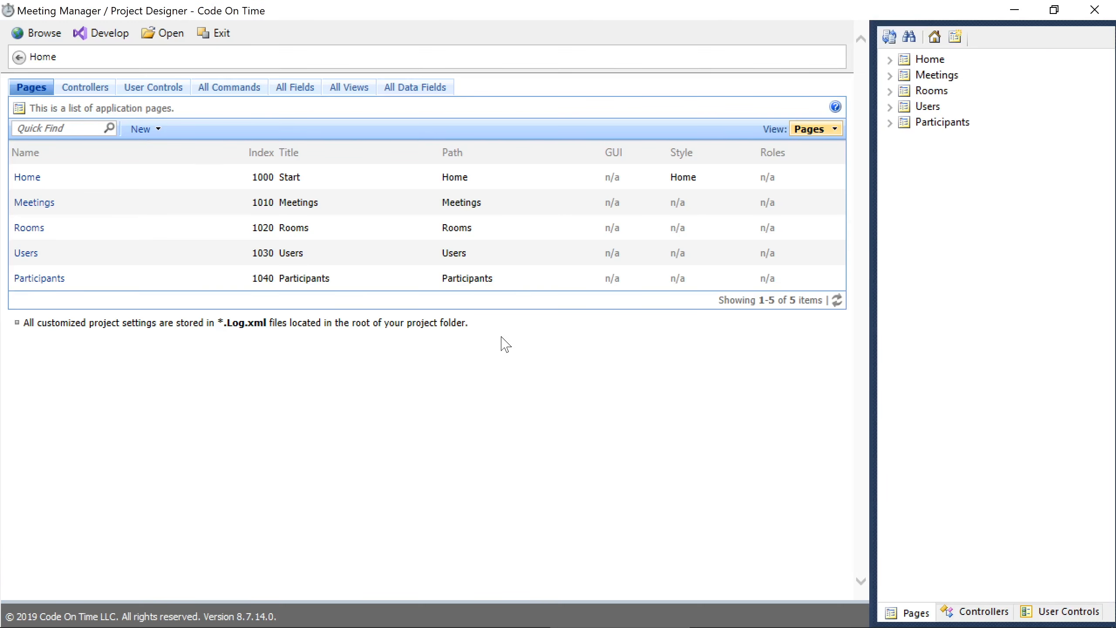
click(974, 611)
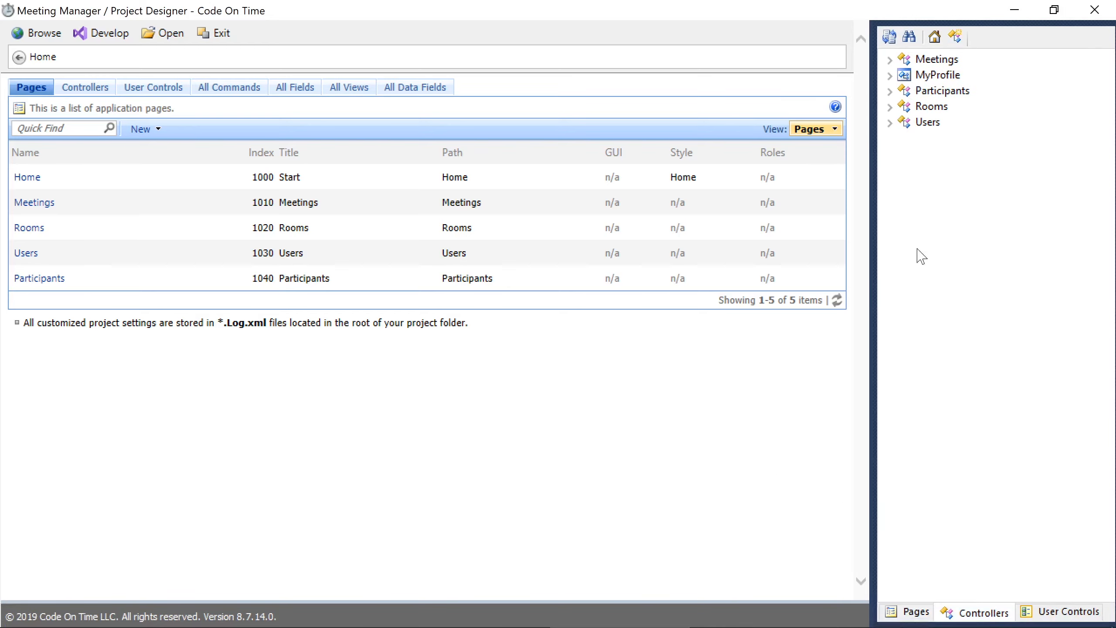
click(890, 59)
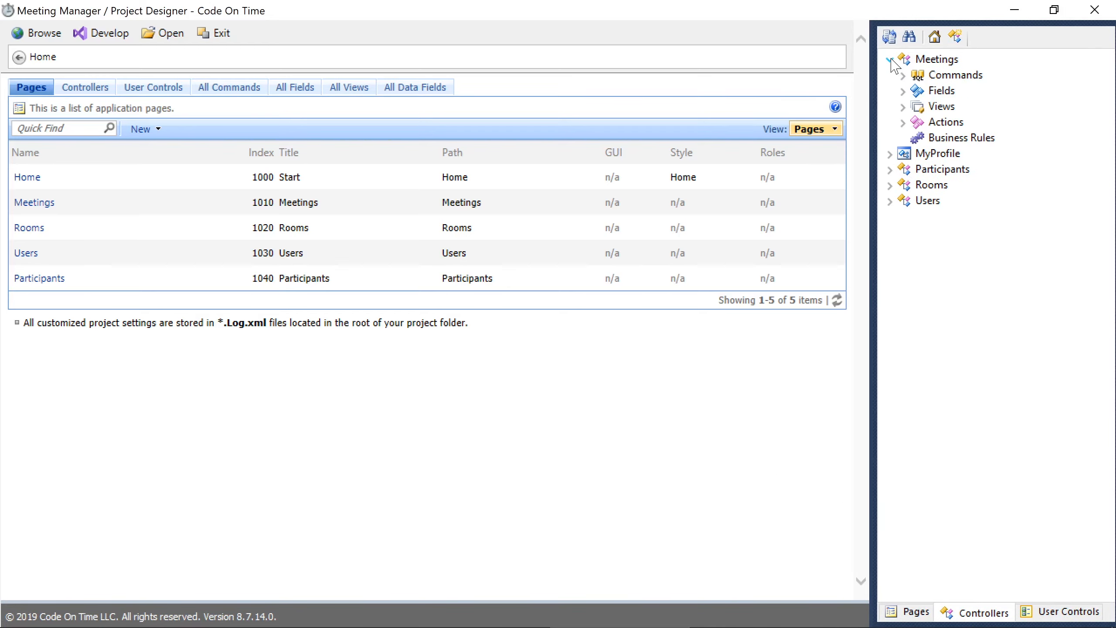
click(903, 107)
click(952, 123)
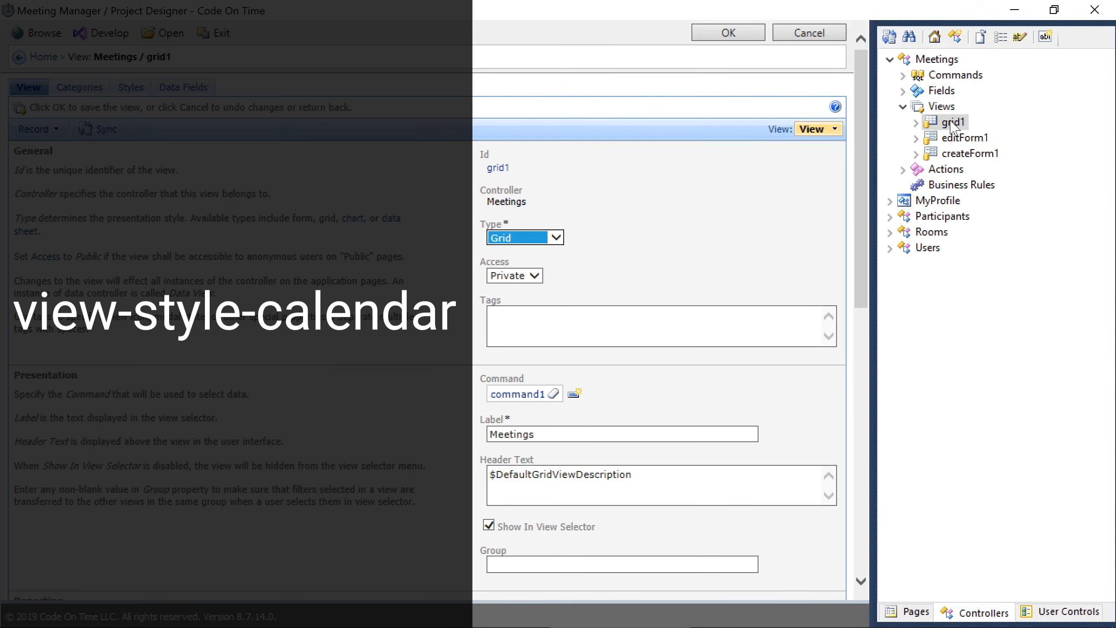
click(637, 325)
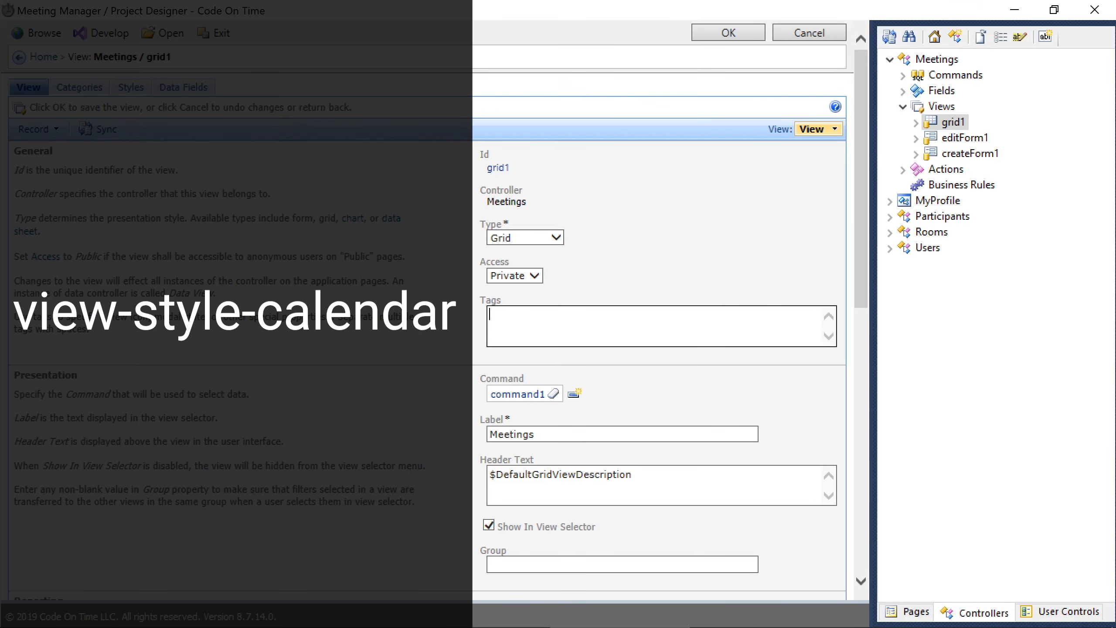
text(view-style-calendar)
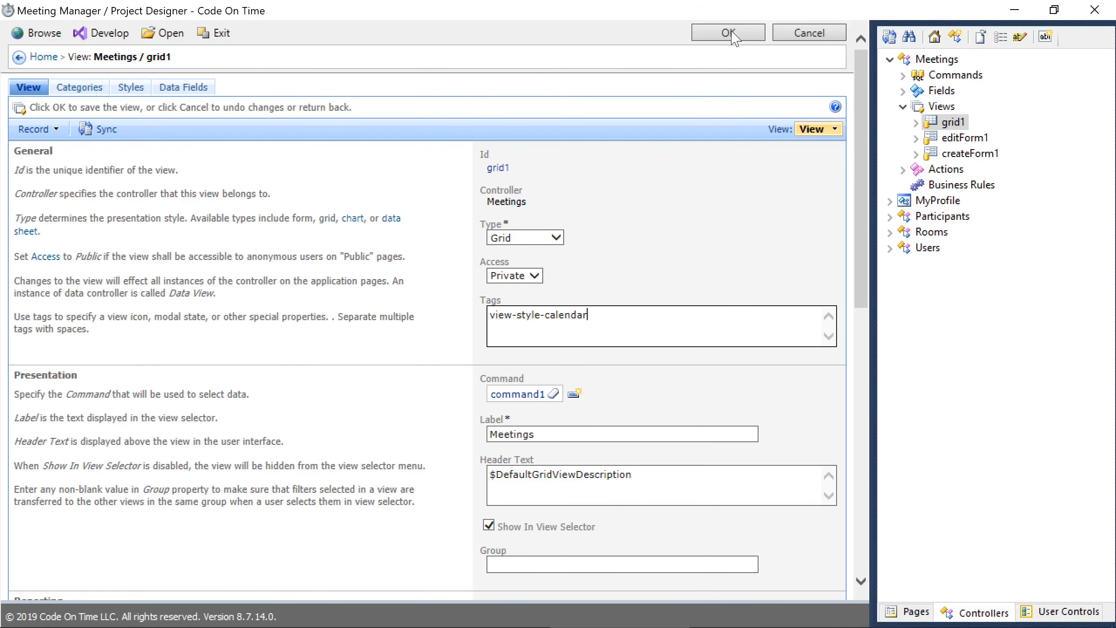
click(731, 33)
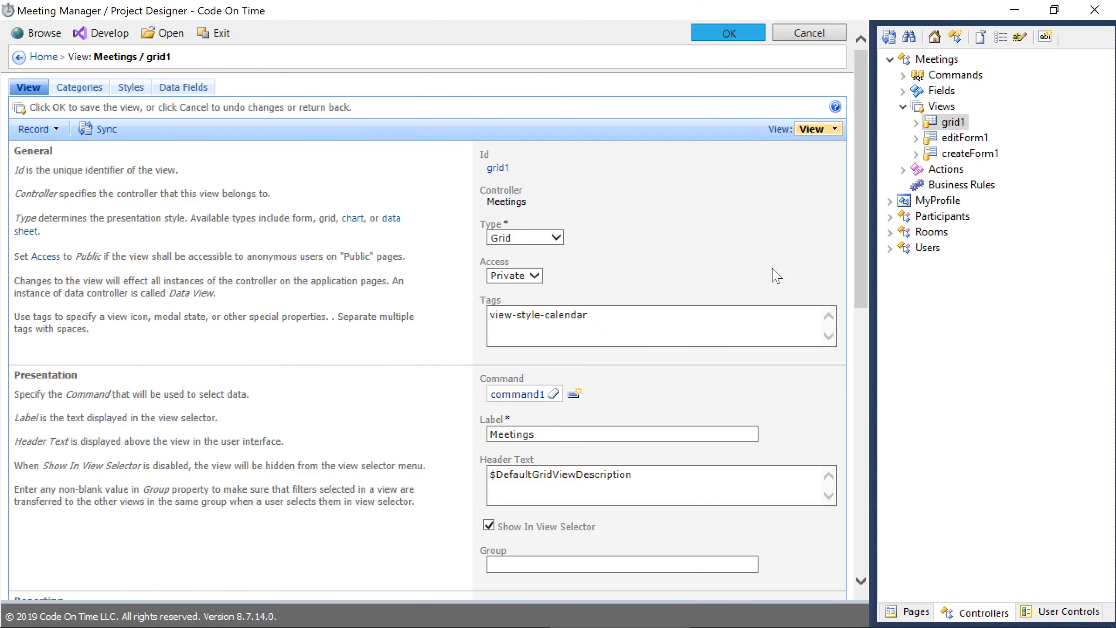
click(916, 122)
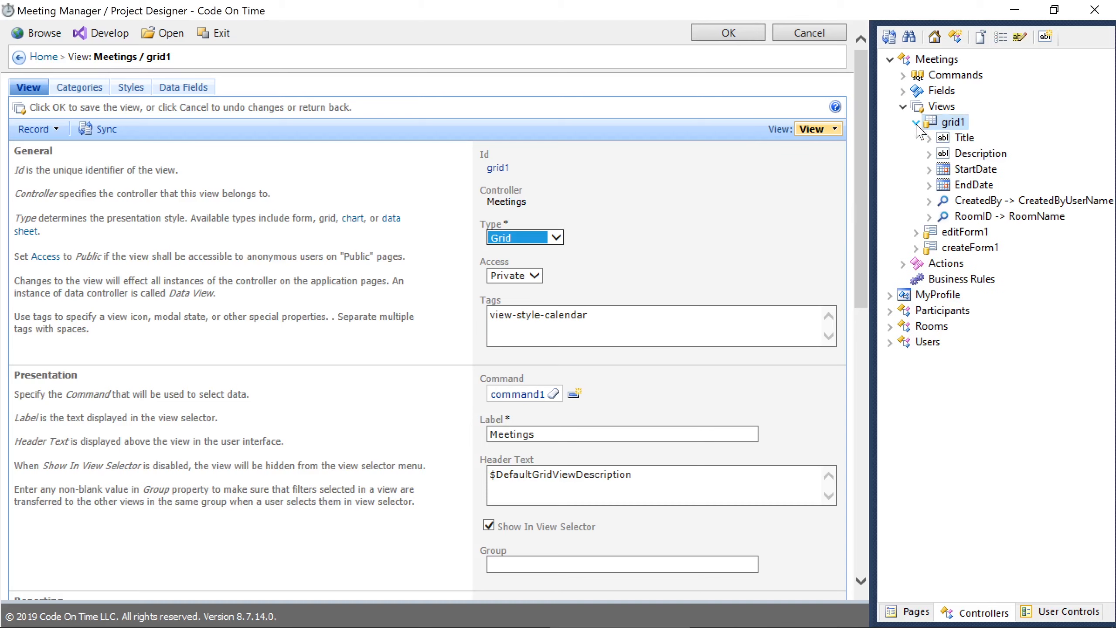
- Tag the grid1 EndDate field with calendar-end and browse the rebuilt app
click(945, 188)
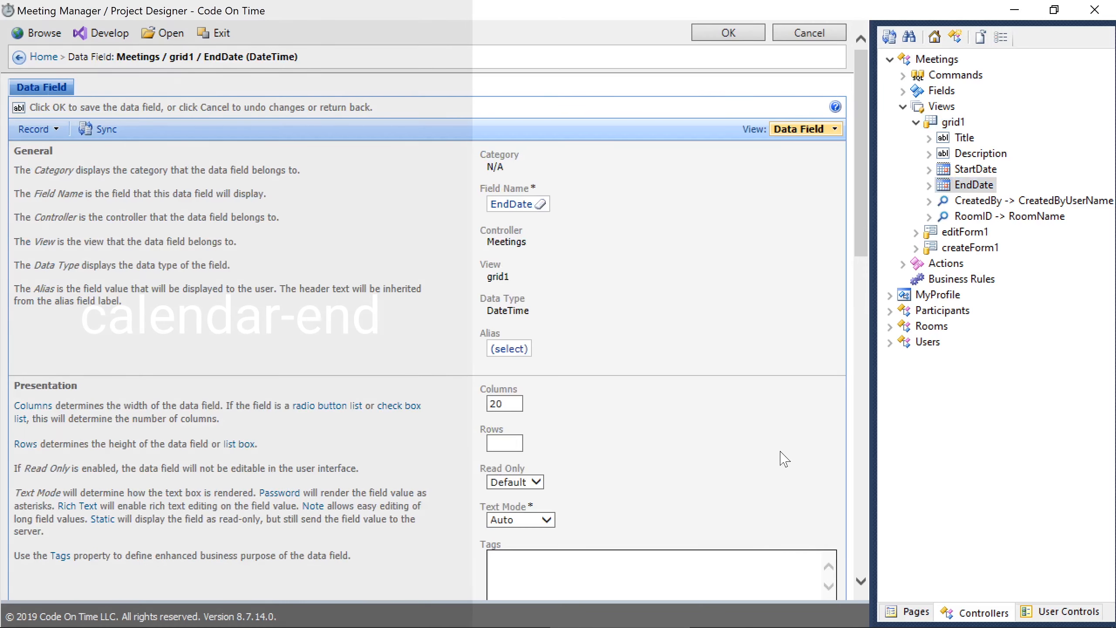
text(calendar-end)
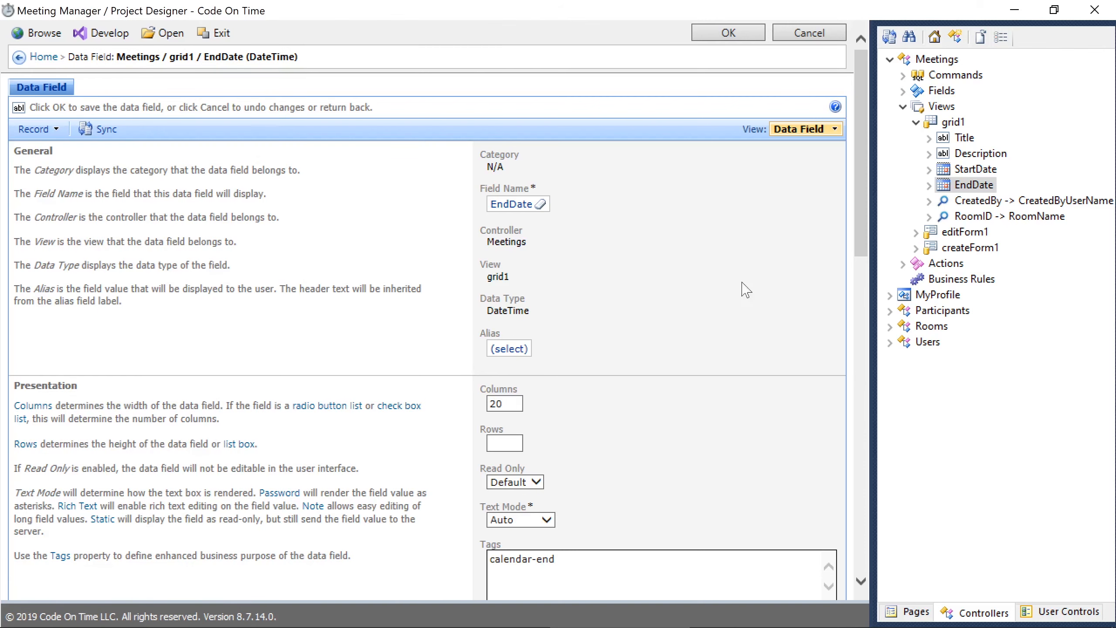
click(728, 33)
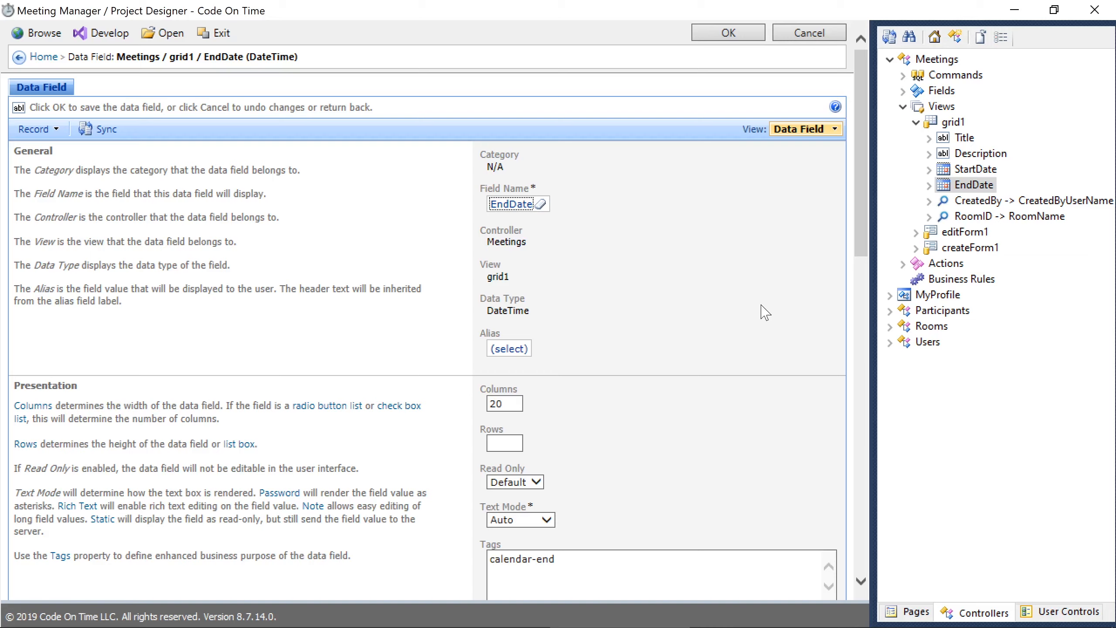
click(39, 32)
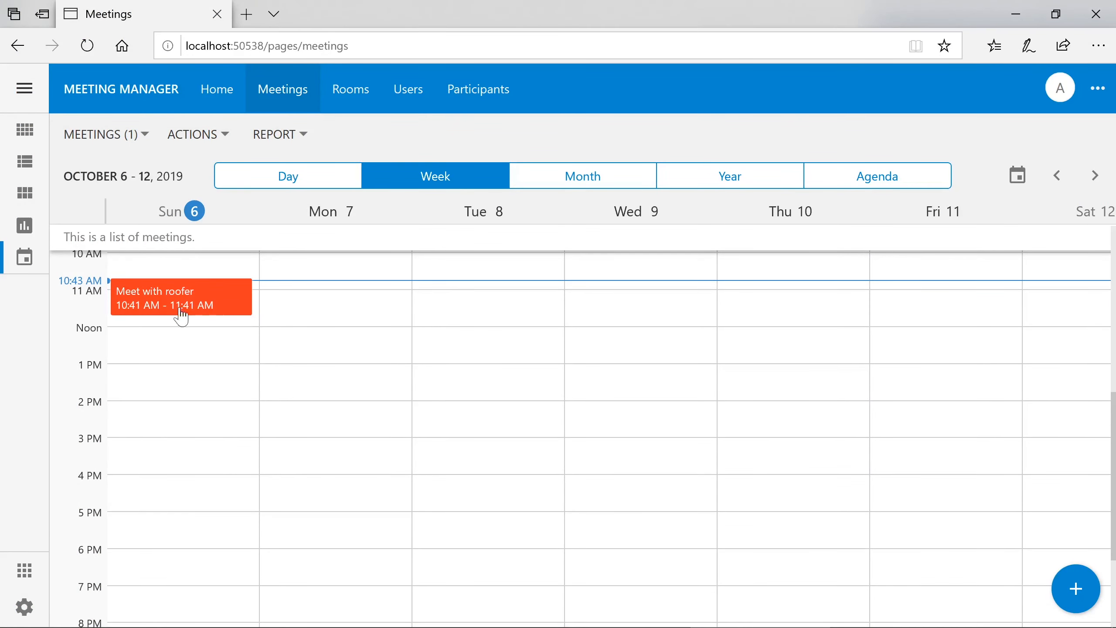
- Stretch and move Meet with roofer to 12:45 PM–5:04 PM, then dismiss a Monday slot popup
mouse_move(164, 313)
drag(173, 314, 189, 439)
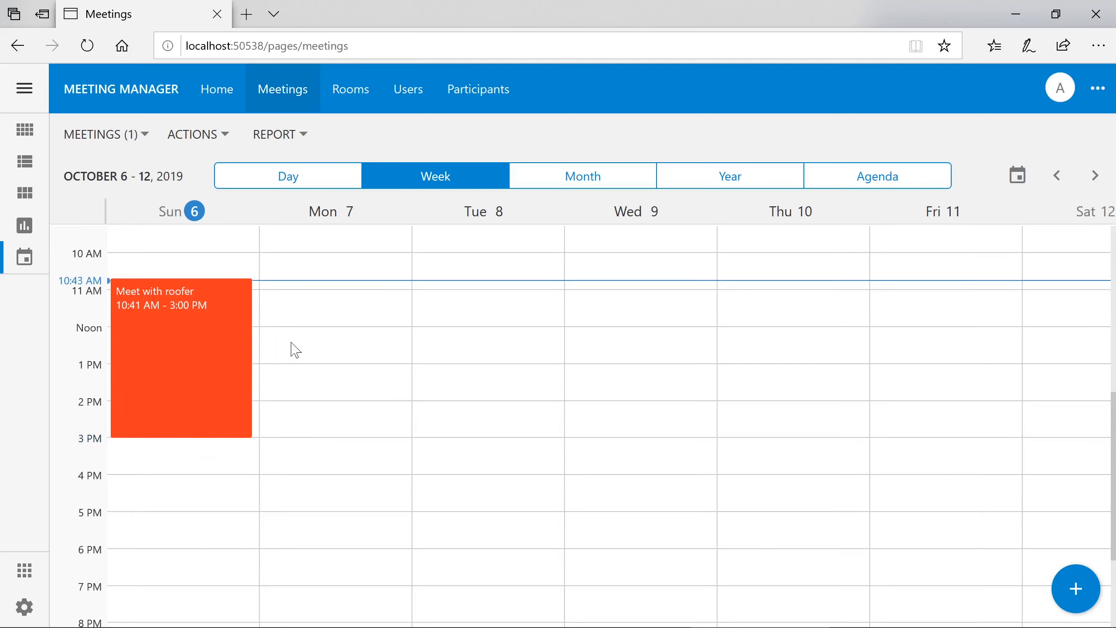
drag(192, 311, 188, 393)
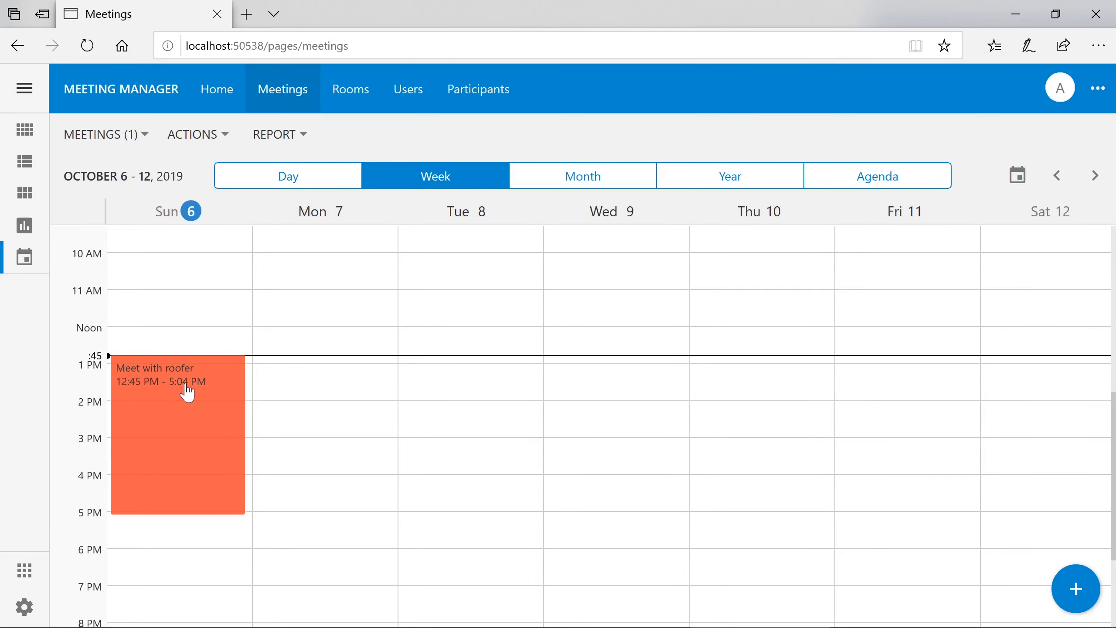
drag(187, 393, 187, 392)
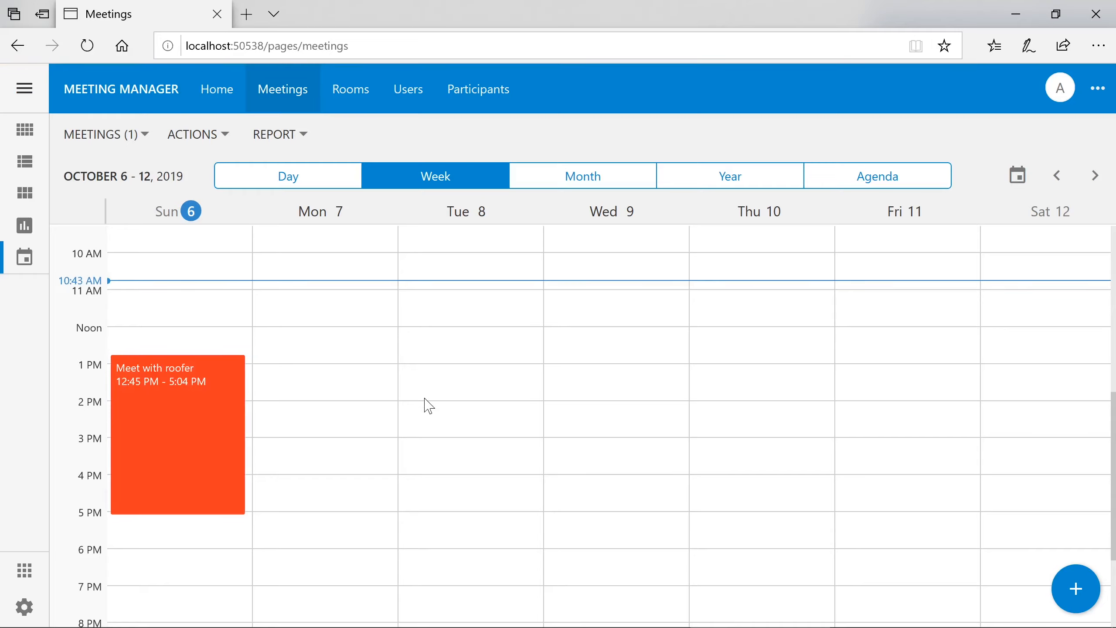
click(314, 301)
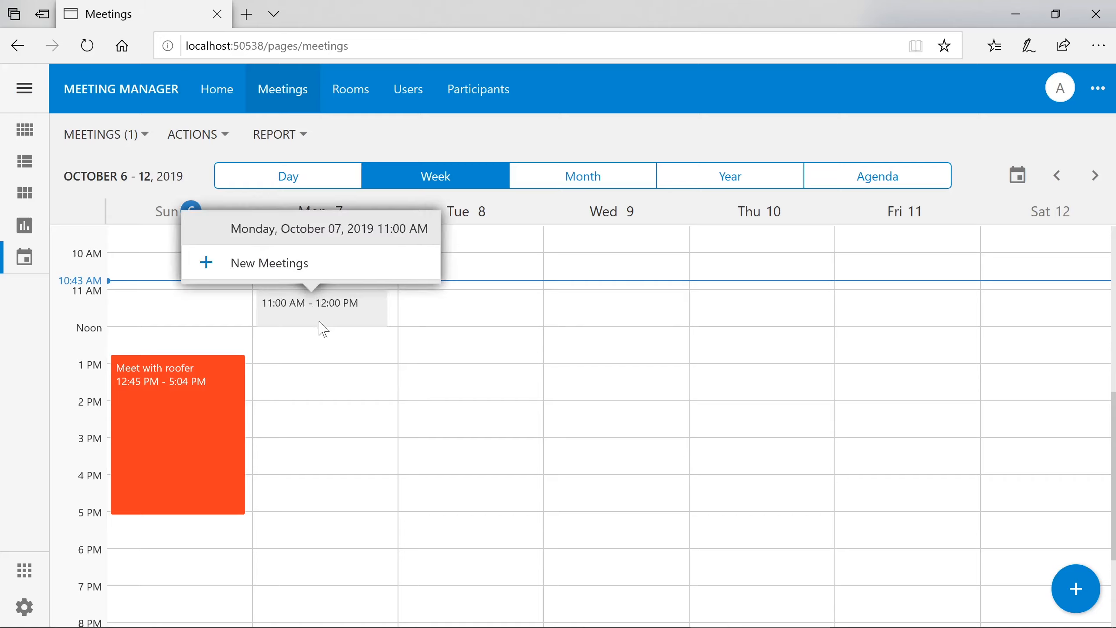
click(328, 266)
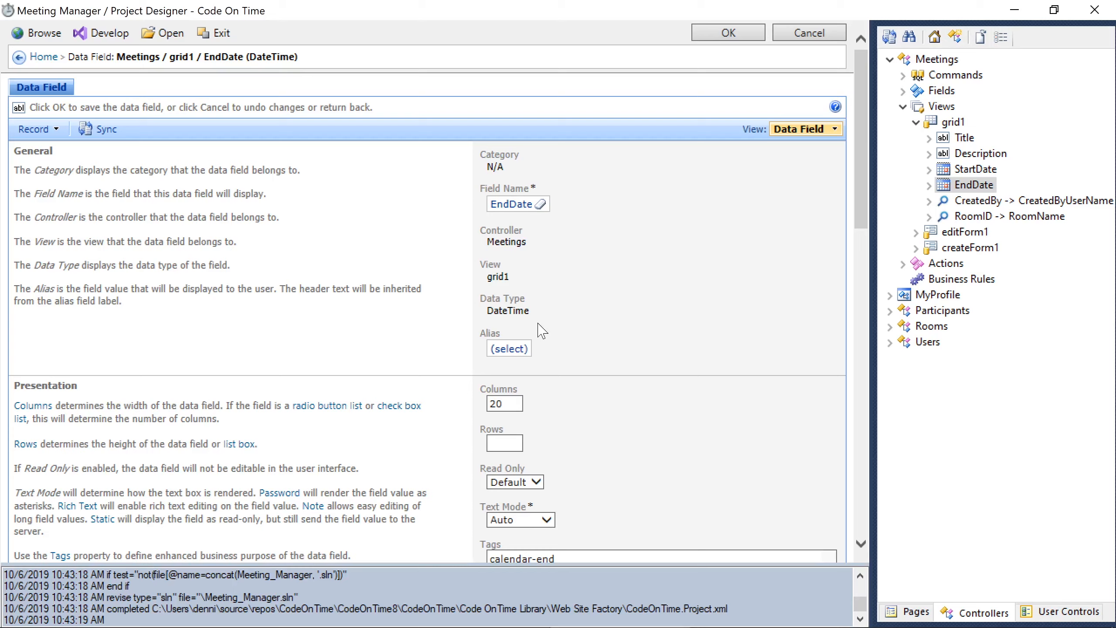
- Add a Meetings JavaScript rule, phase After, command New, with script $row.Title = "New Meeting";
right_click(926, 284)
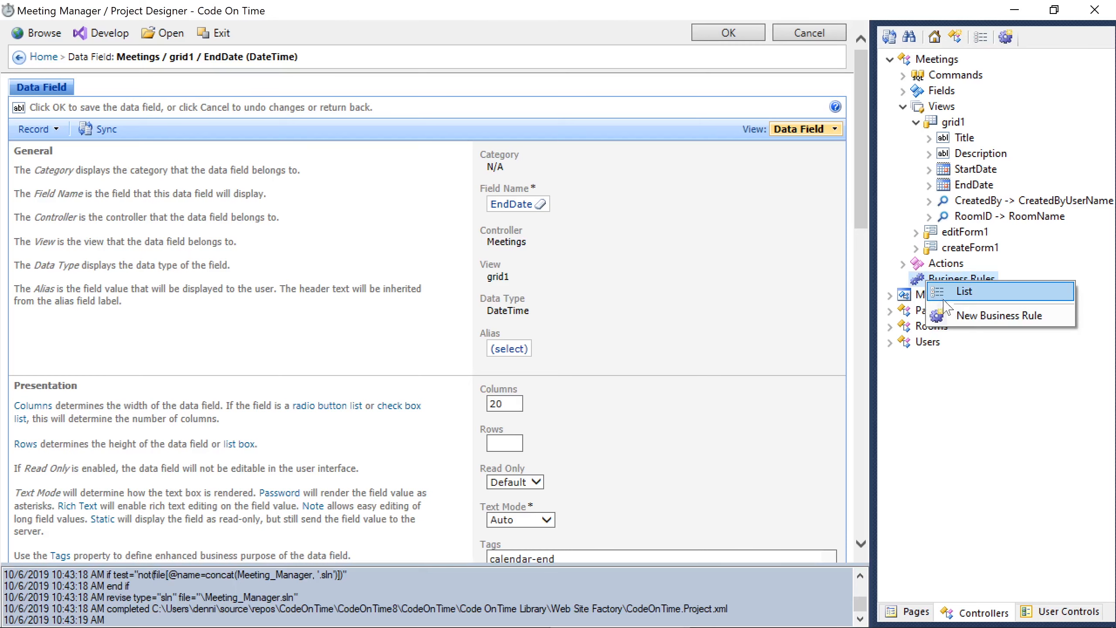
click(966, 313)
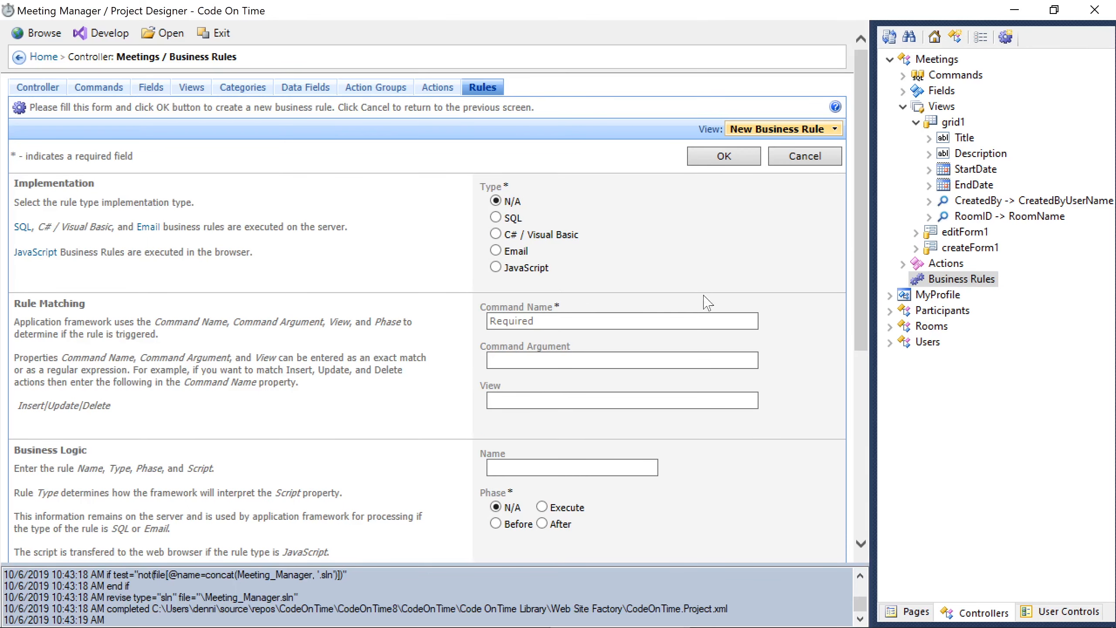
click(544, 269)
key(Tab)
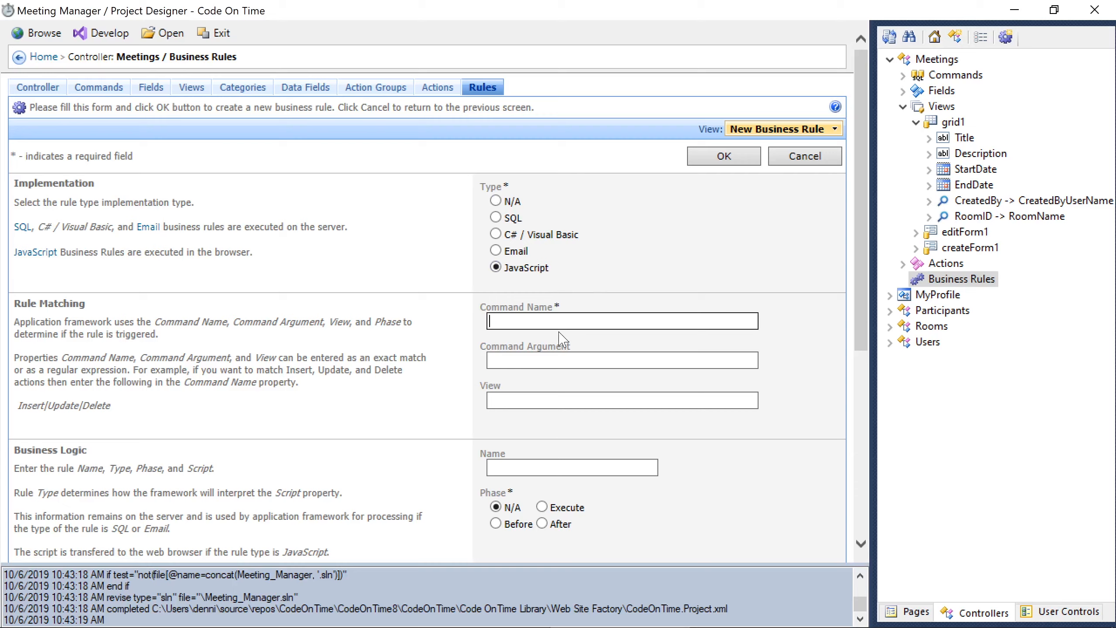
click(553, 523)
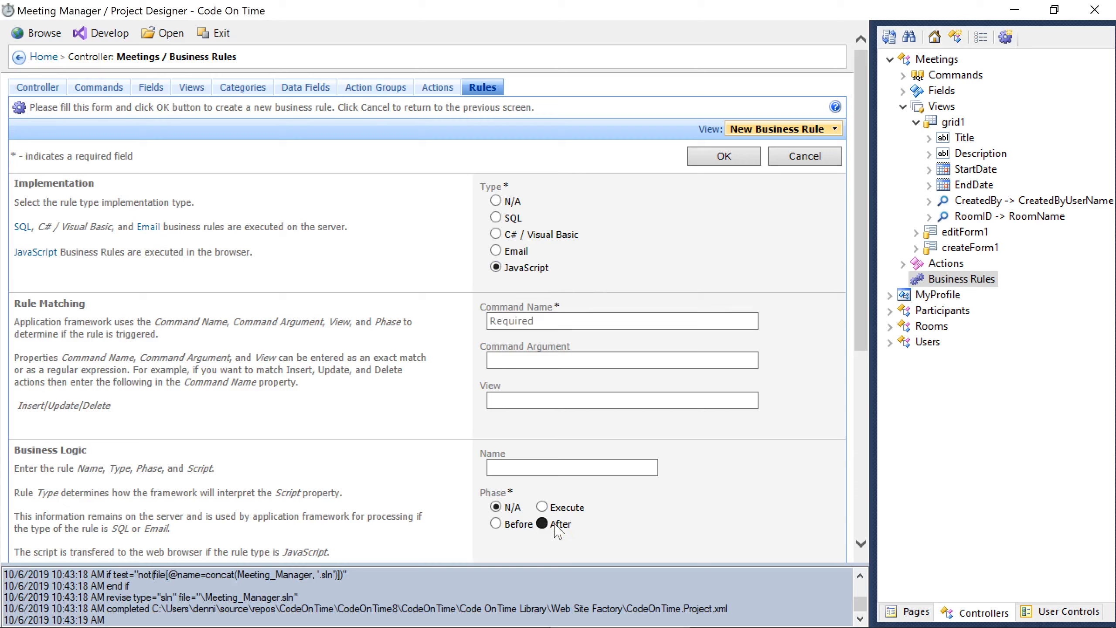
click(571, 321)
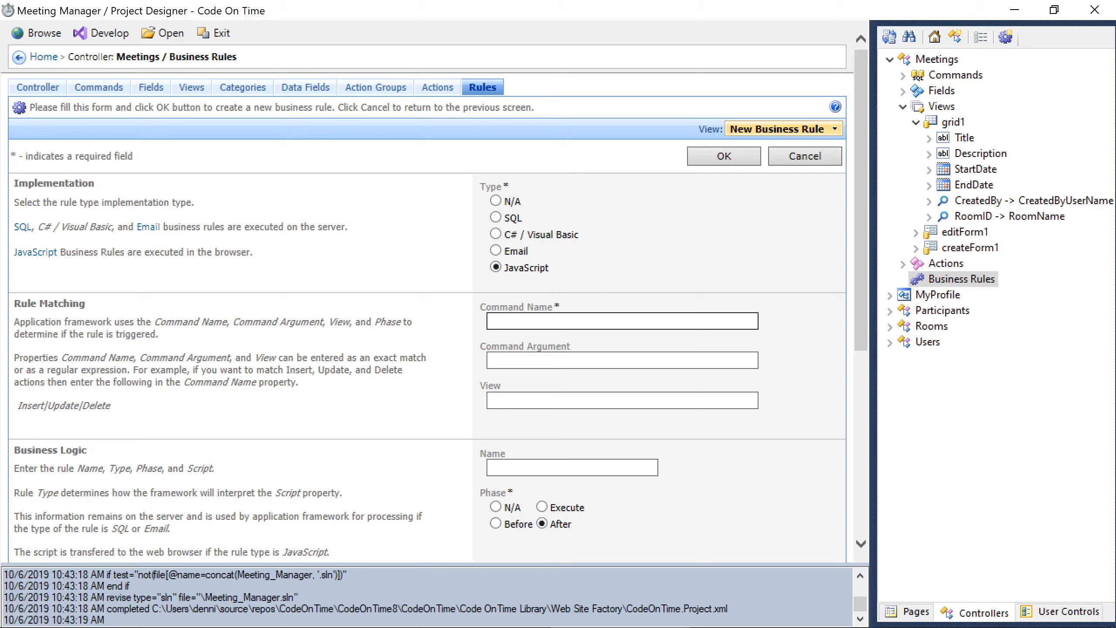
text(New)
scroll(571, 321, down, 5)
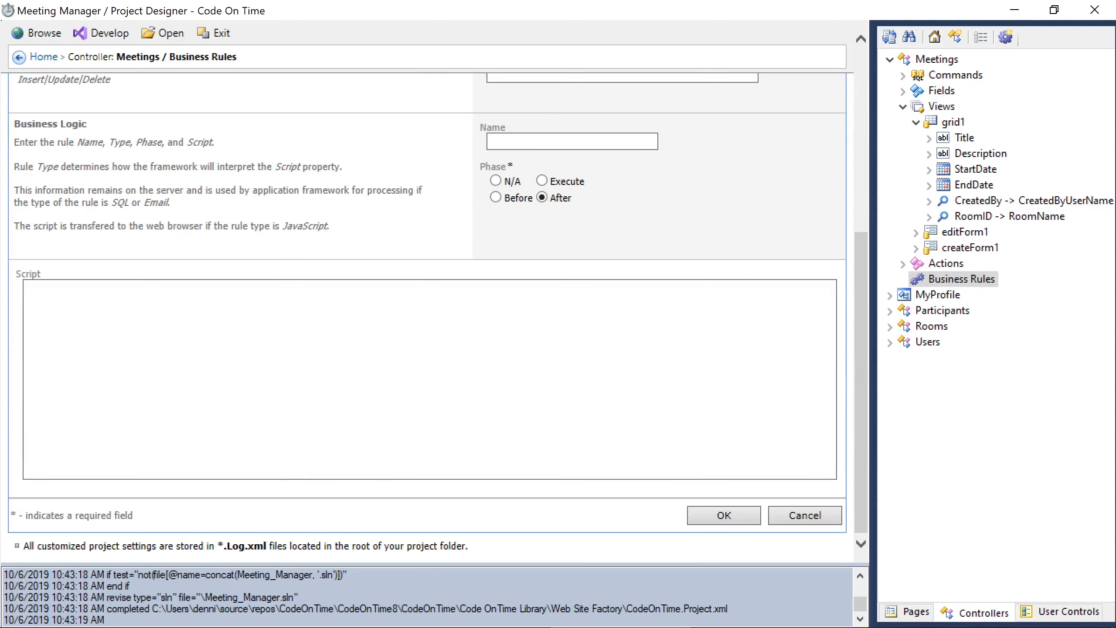
click(571, 326)
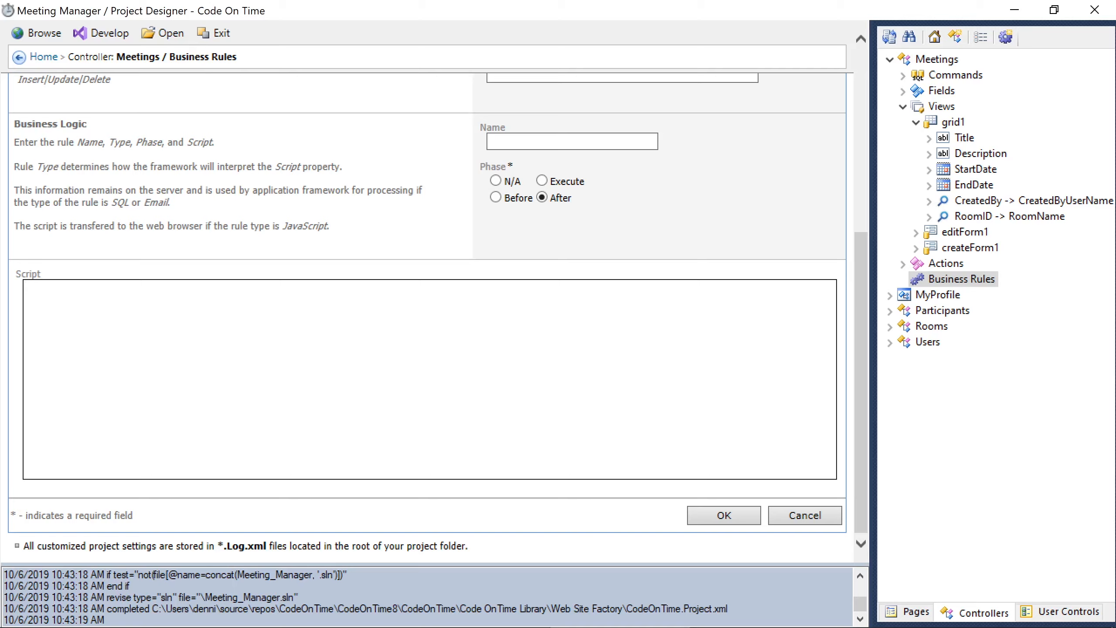
text($row.Title = "New Meeting";)
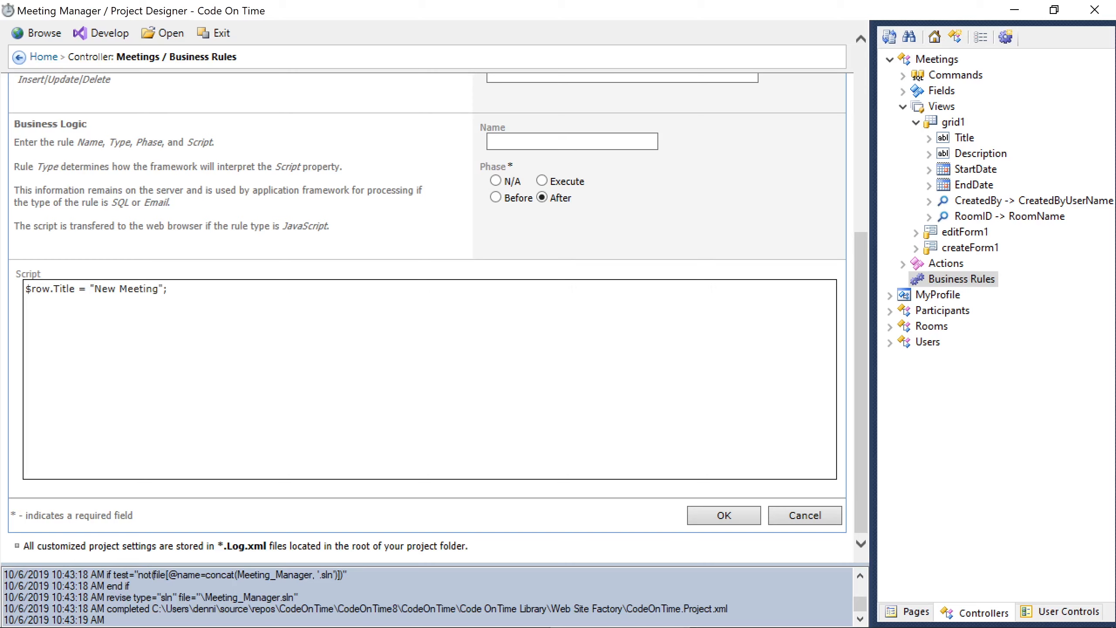
click(720, 518)
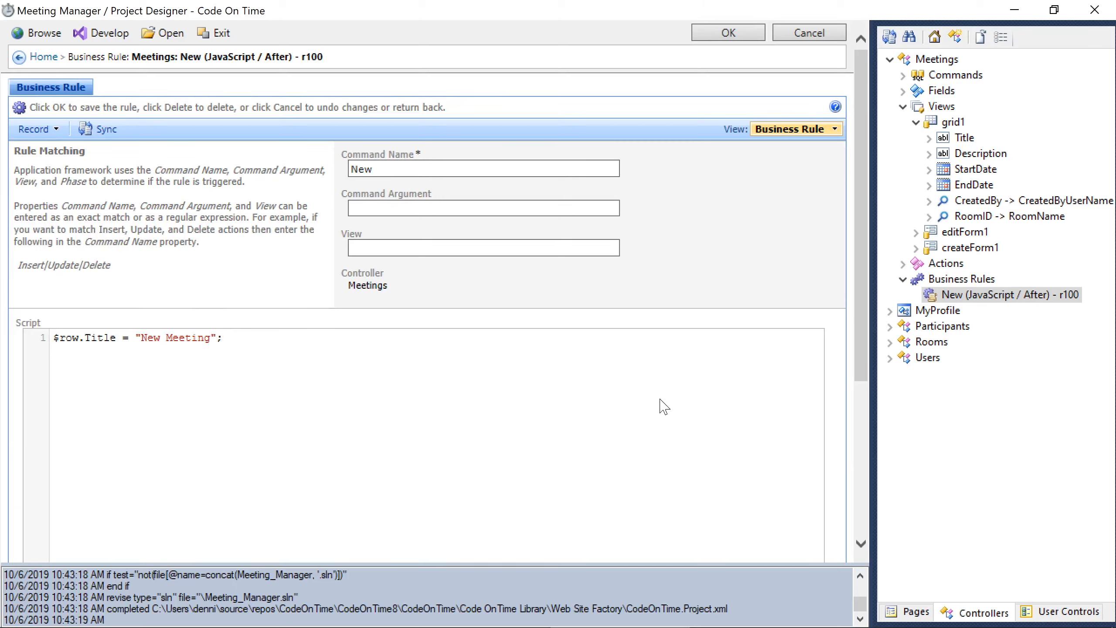
- Add an if (!$row.StartDate) block computing start as the next full hour
key(Return)
key(Return)
text(if (!$row.)
text(StartDate)
text(var start = new Date();)
key(Return)
text(s)
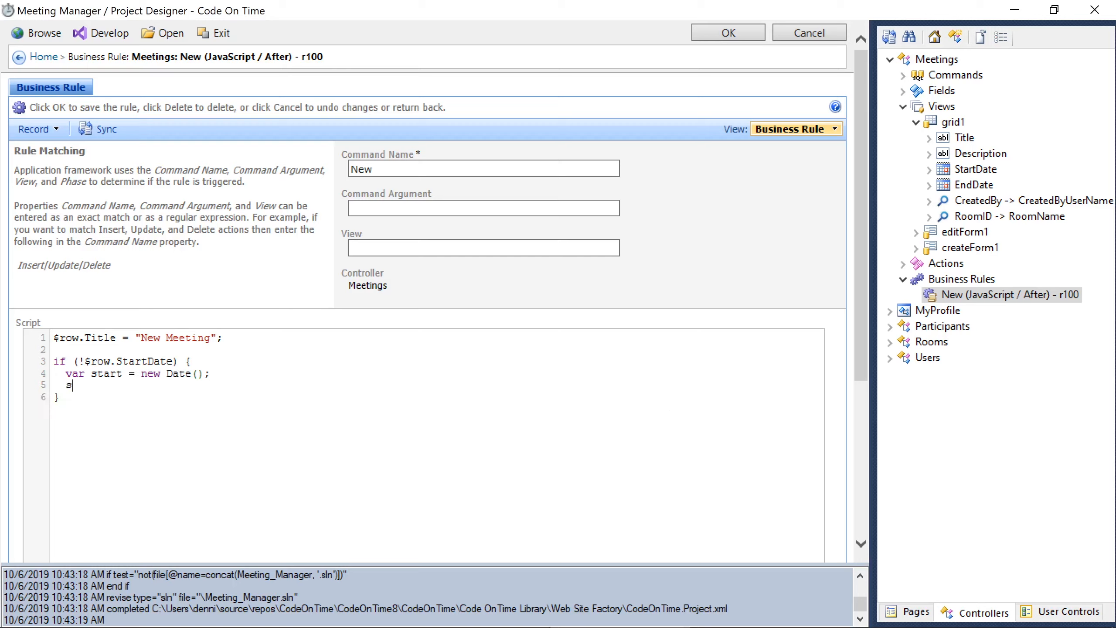
text(tart.setMinutes(0, 0, 0);)
key(Return)
text(start.setHou)
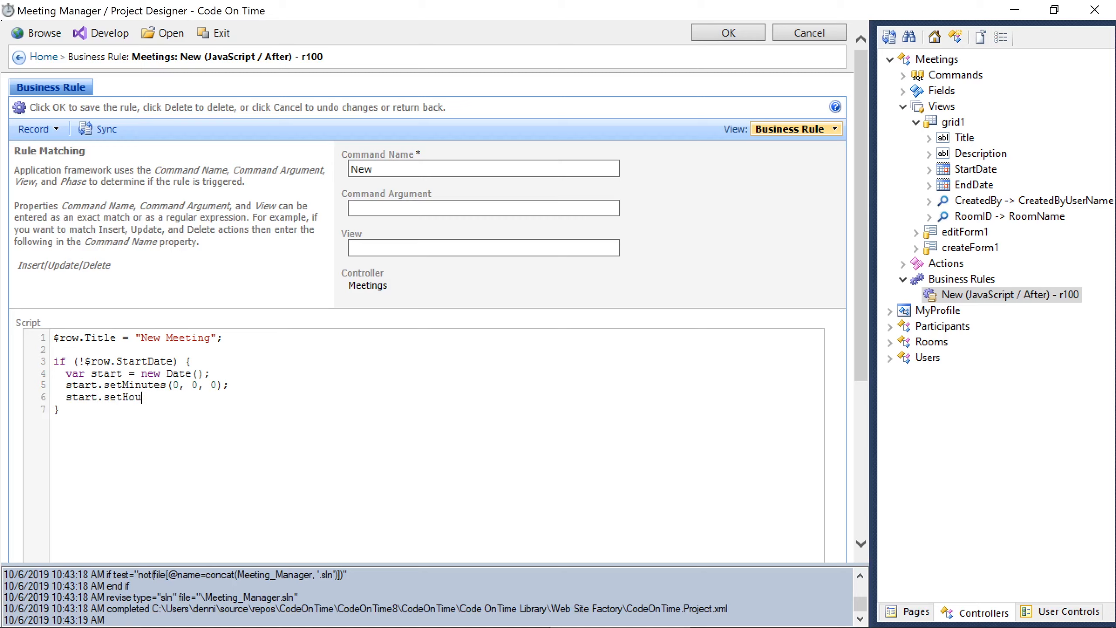
text(rs(start.getHours() + 1);)
- Set end one hour after start, assign $row.StartDate and $row.EndDate, and save the rule
key(Return)
key(Return)
text(var end =)
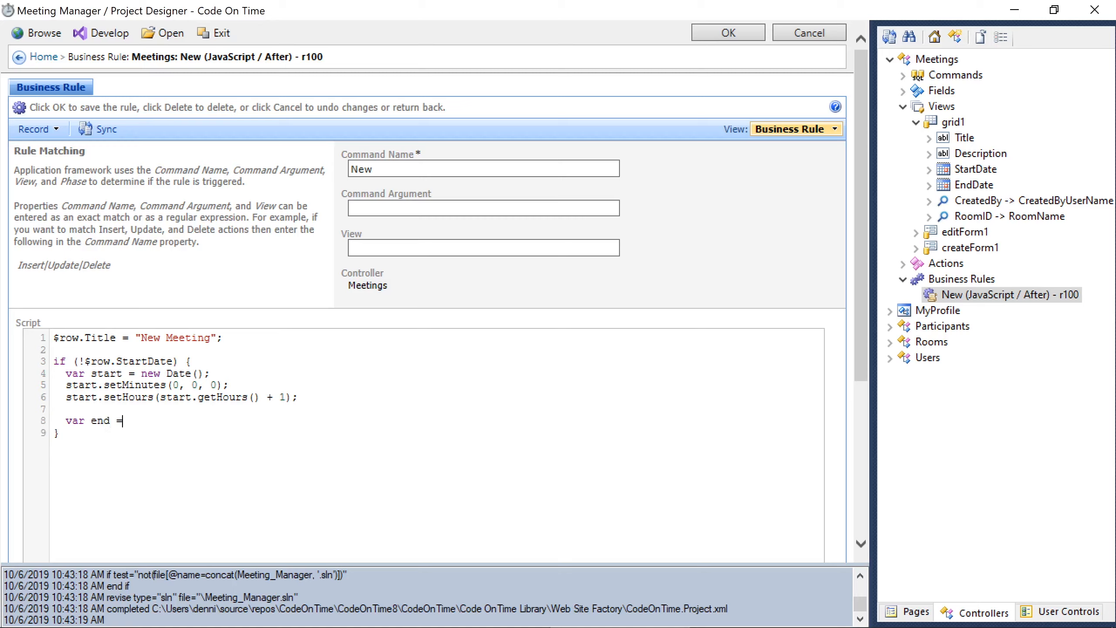
text( new Date(start);)
key(Return)
text(end.setHours(end.g)
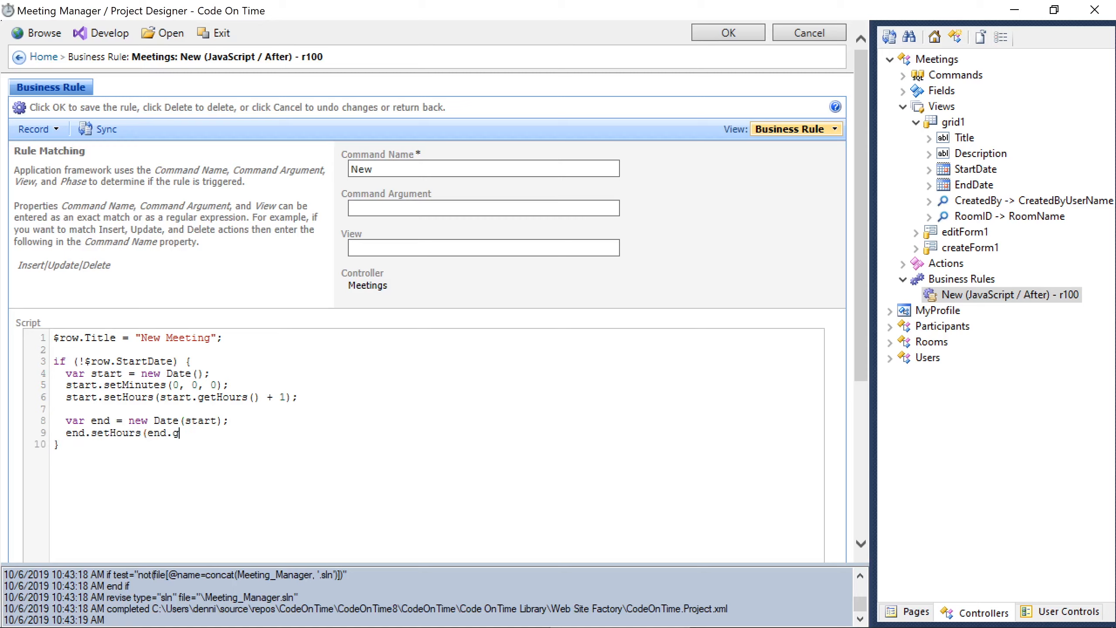
text(etHours() + 1);)
key(Return)
key(Return)
text($row.StartDate = start;)
key(Return)
text($row)
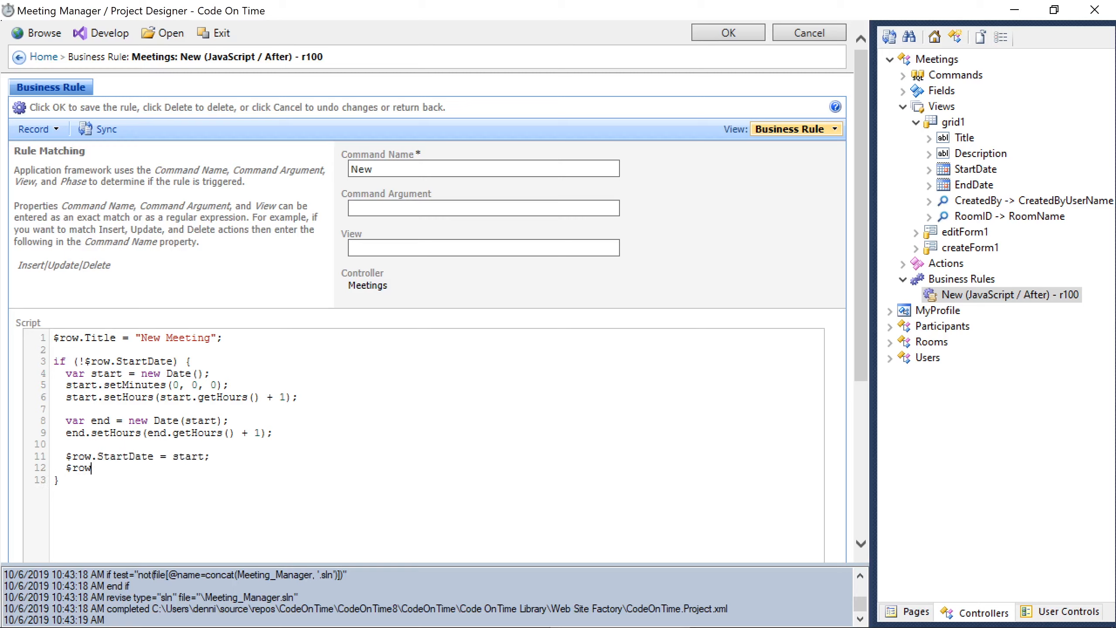
text(.EndDate = end;)
click(727, 33)
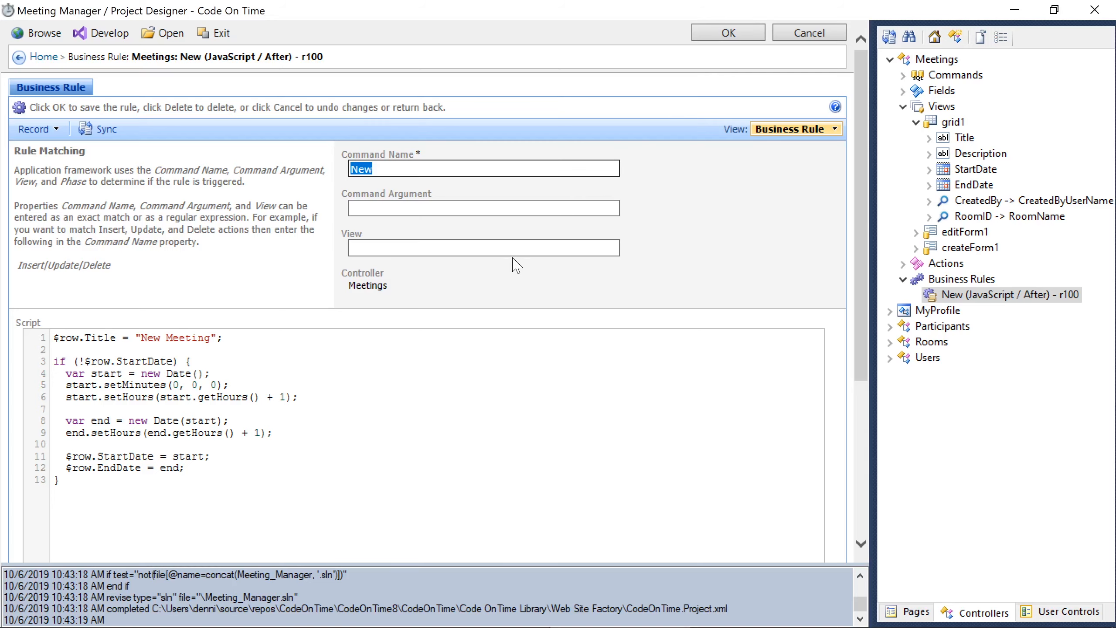
- Launch the app and start a new meeting in Tuesday's 11 AM slot
click(39, 32)
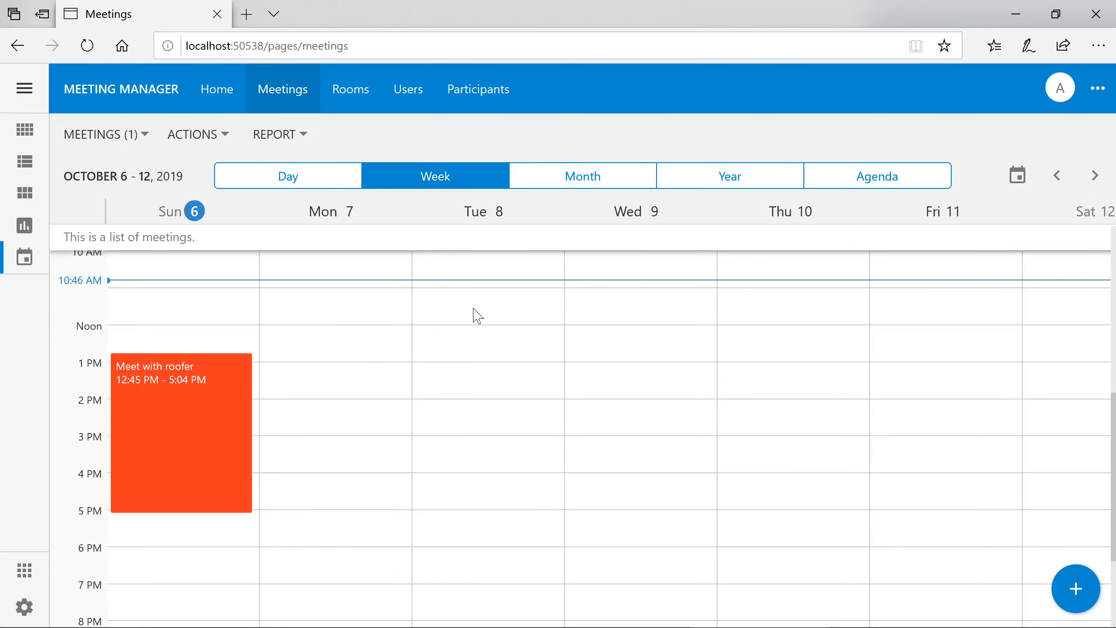
click(480, 292)
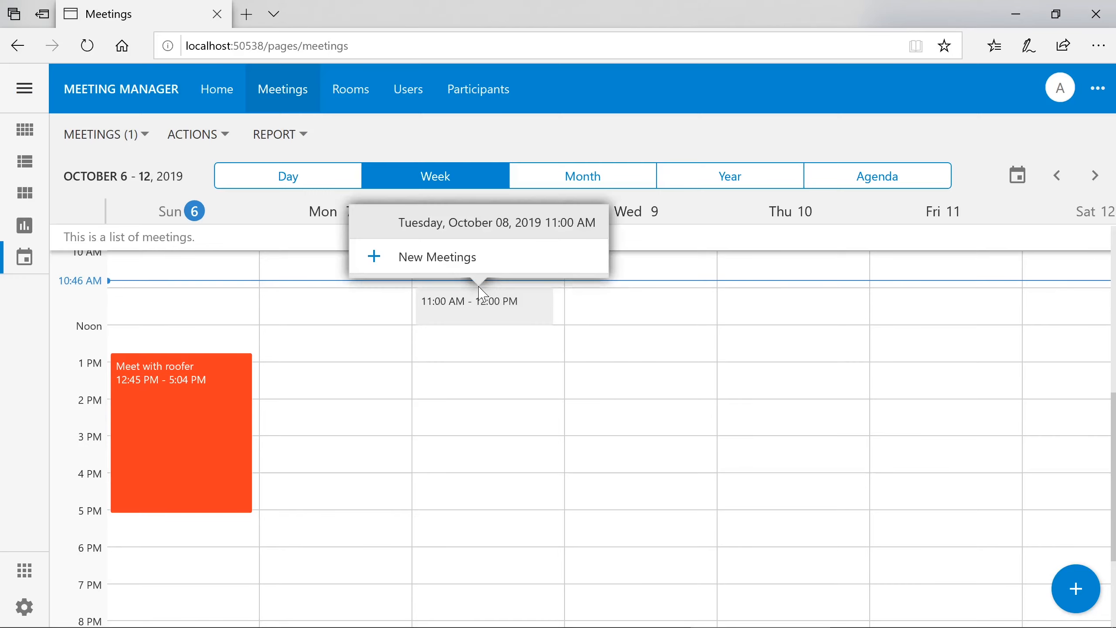
click(476, 265)
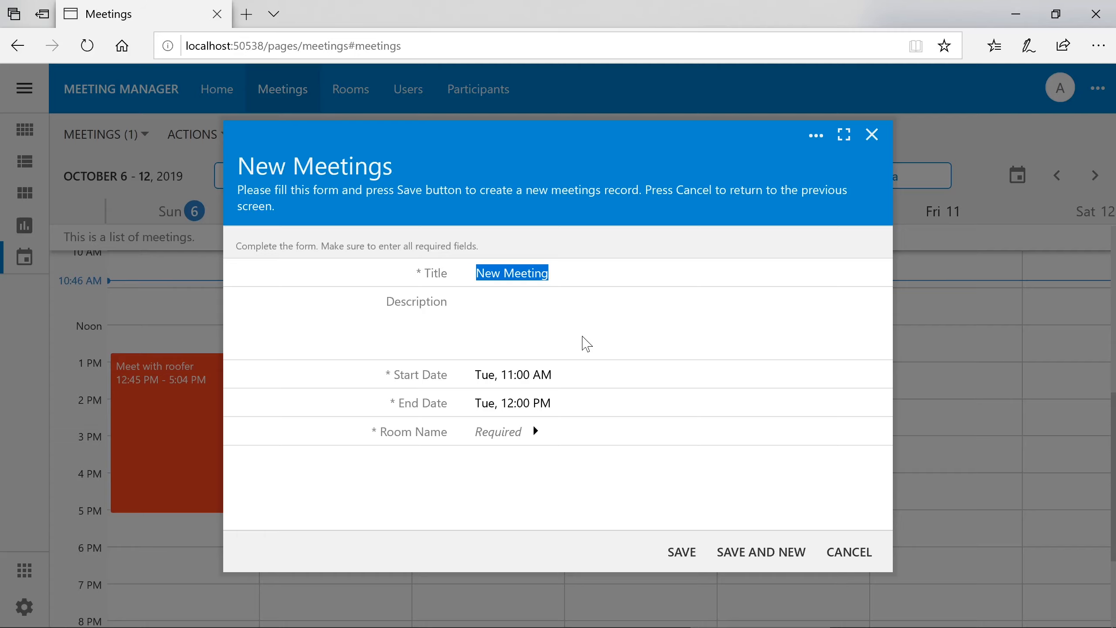
- Discard that form, then open a new meeting via the + button and check its Start Date
key(Escape)
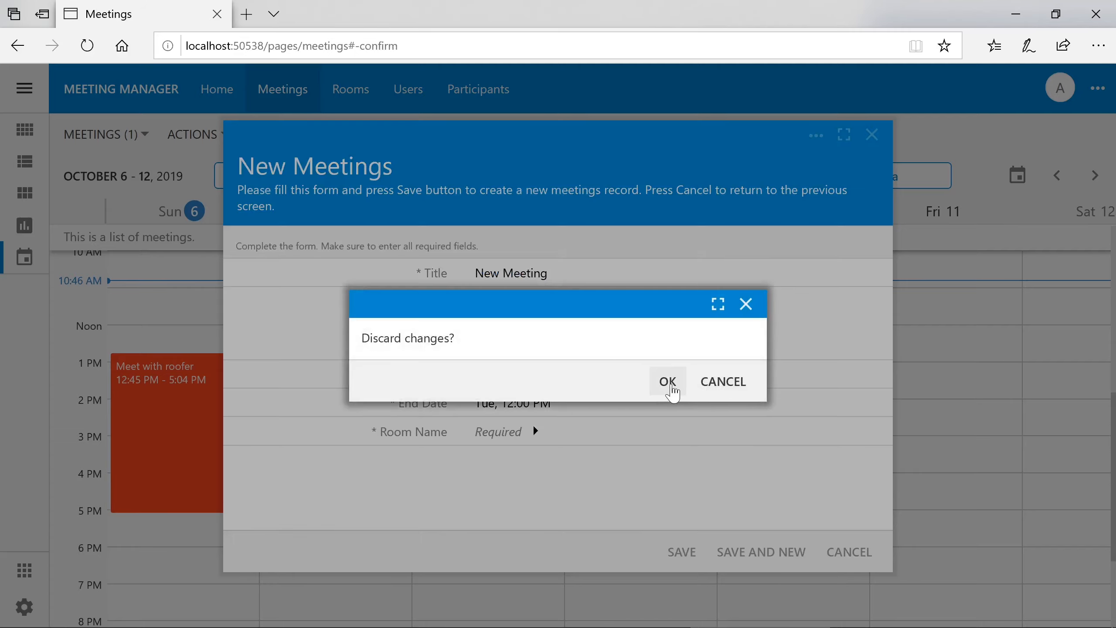
click(666, 381)
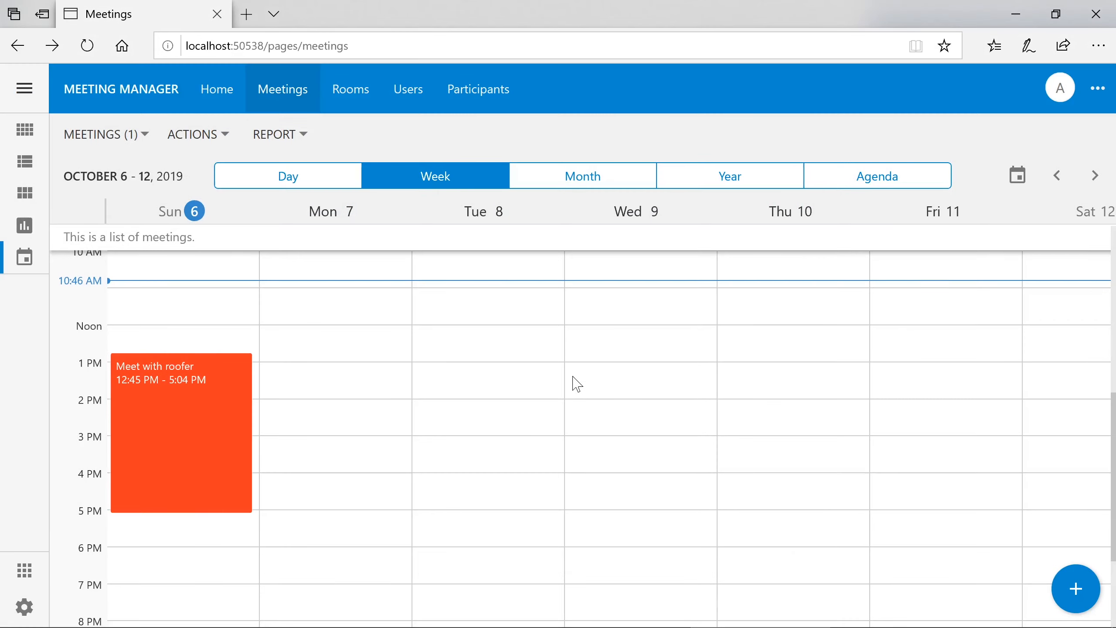
click(1076, 588)
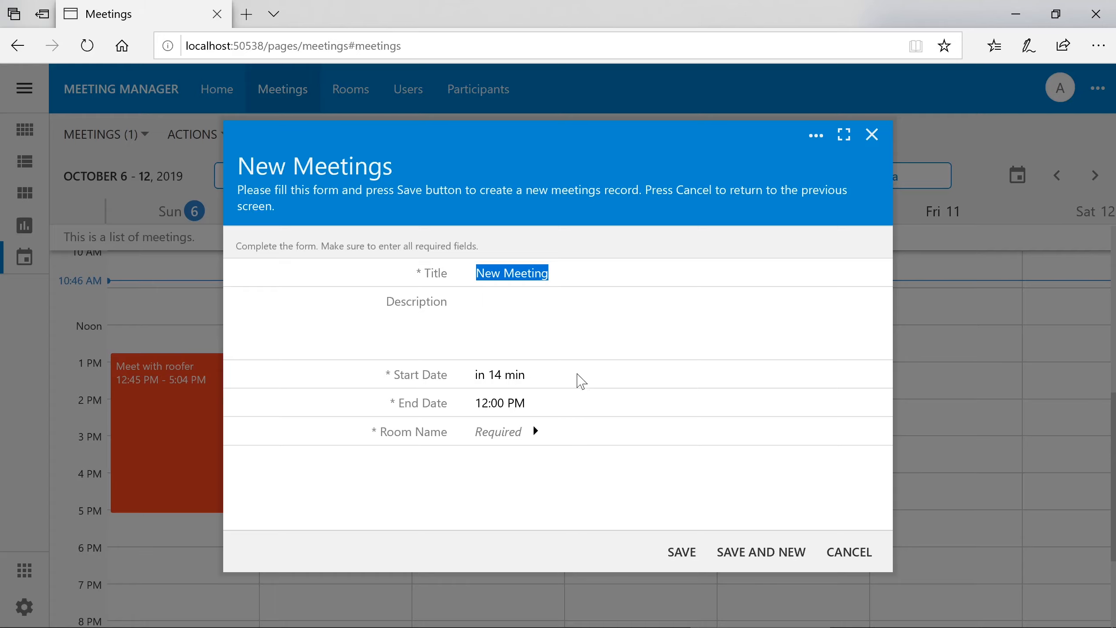
click(581, 380)
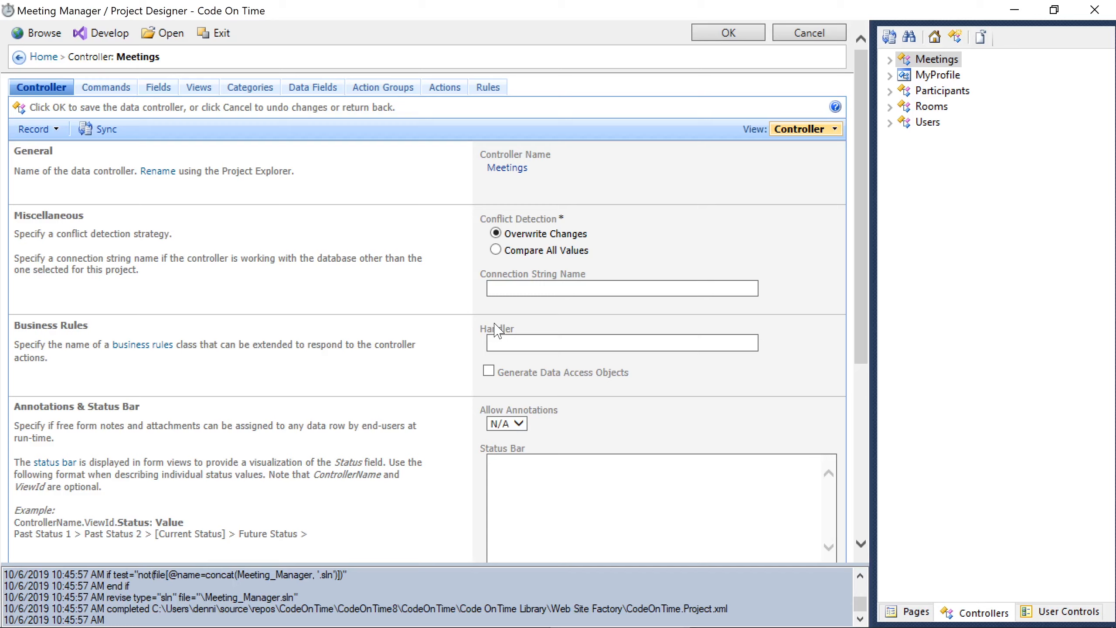
- Create a new field named Participants in the Meetings controller
click(892, 60)
click(903, 106)
click(903, 91)
right_click(925, 90)
click(979, 126)
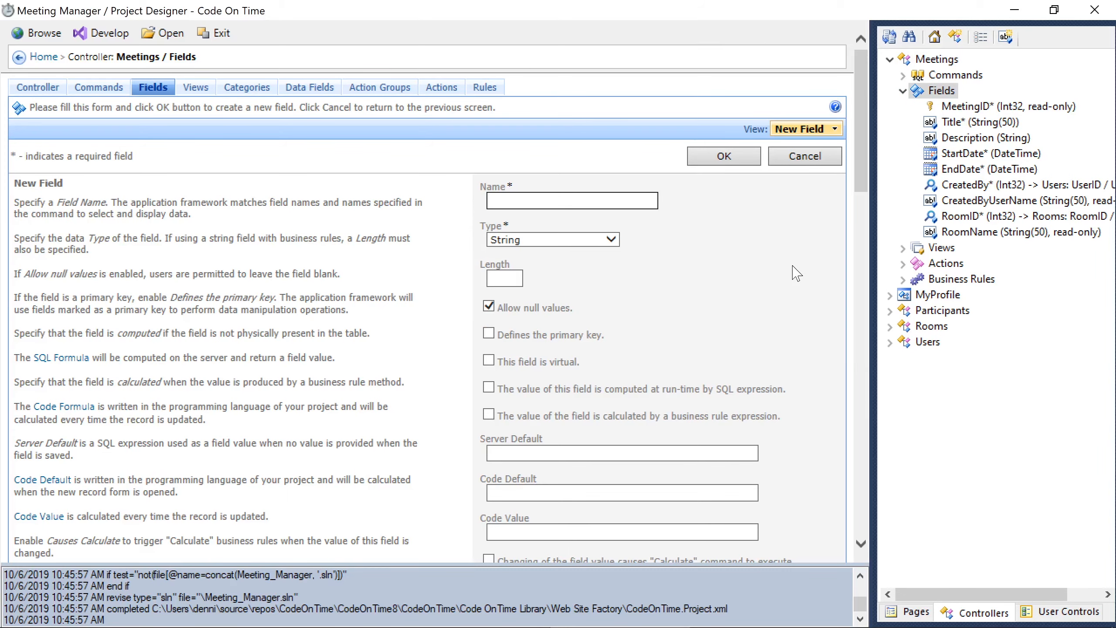
text(Participants)
drag(862, 190, 827, 394)
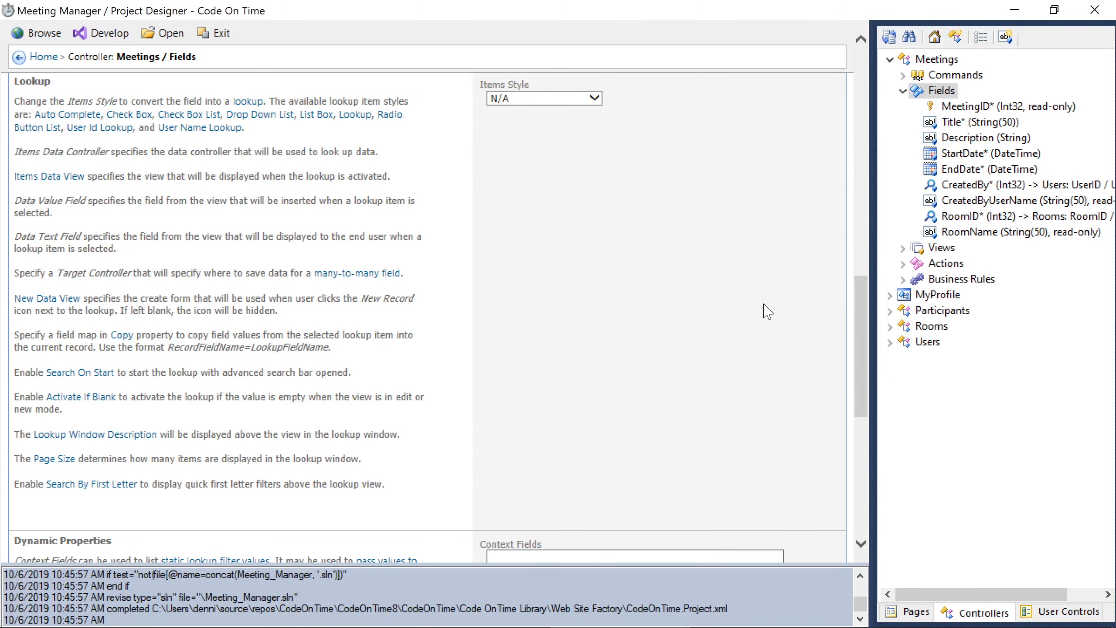
- Make Participants a Lookup with data controller Users and target controller Participants, and save it
click(595, 98)
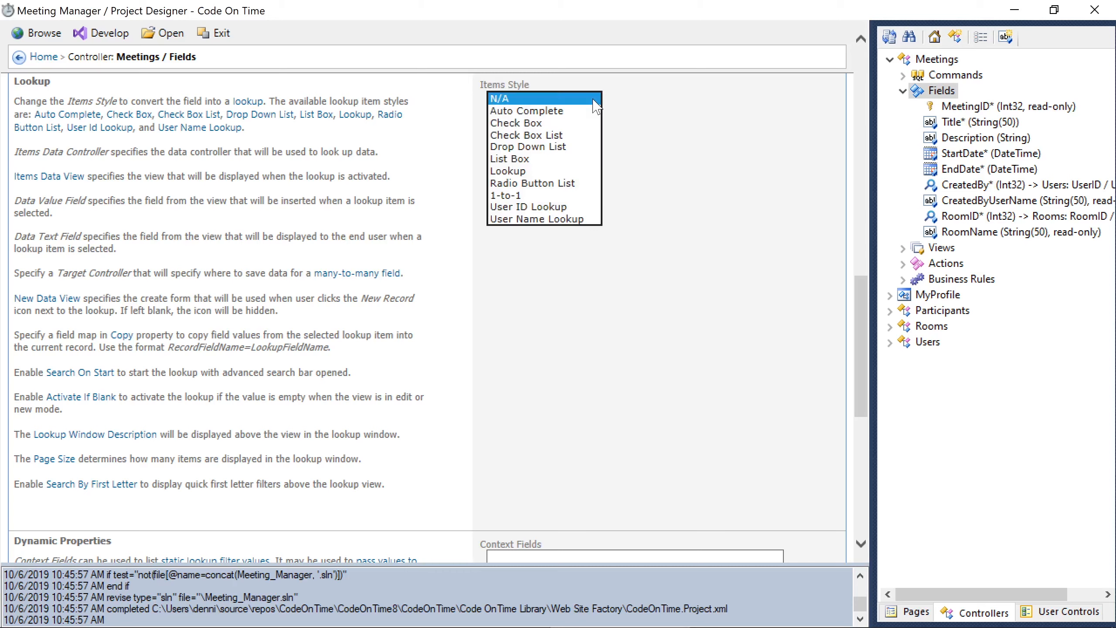
click(589, 172)
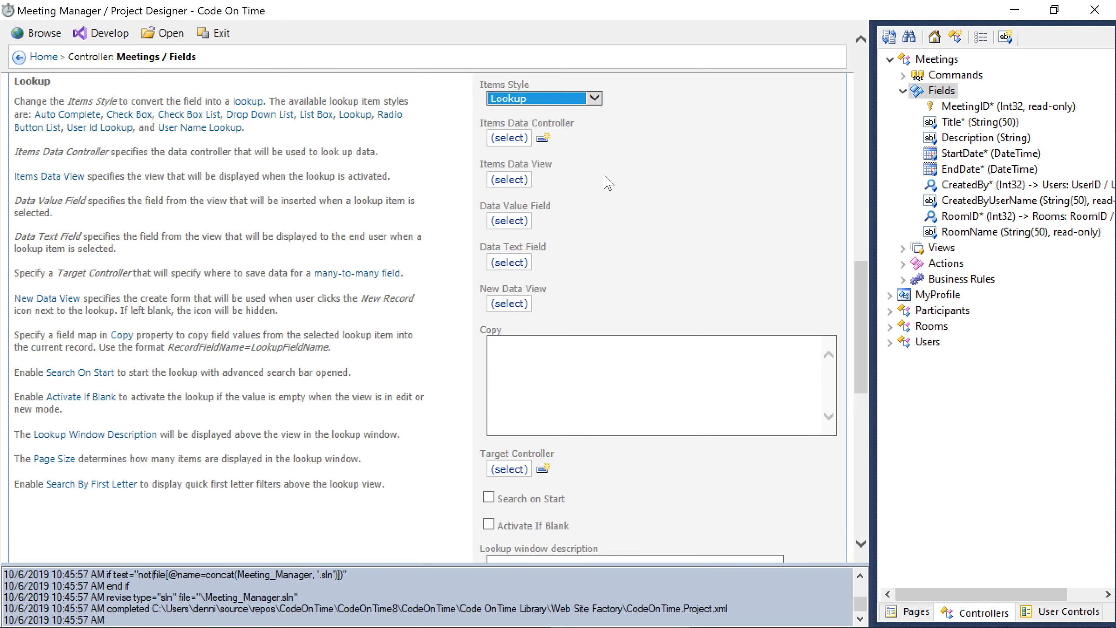
click(518, 140)
click(439, 352)
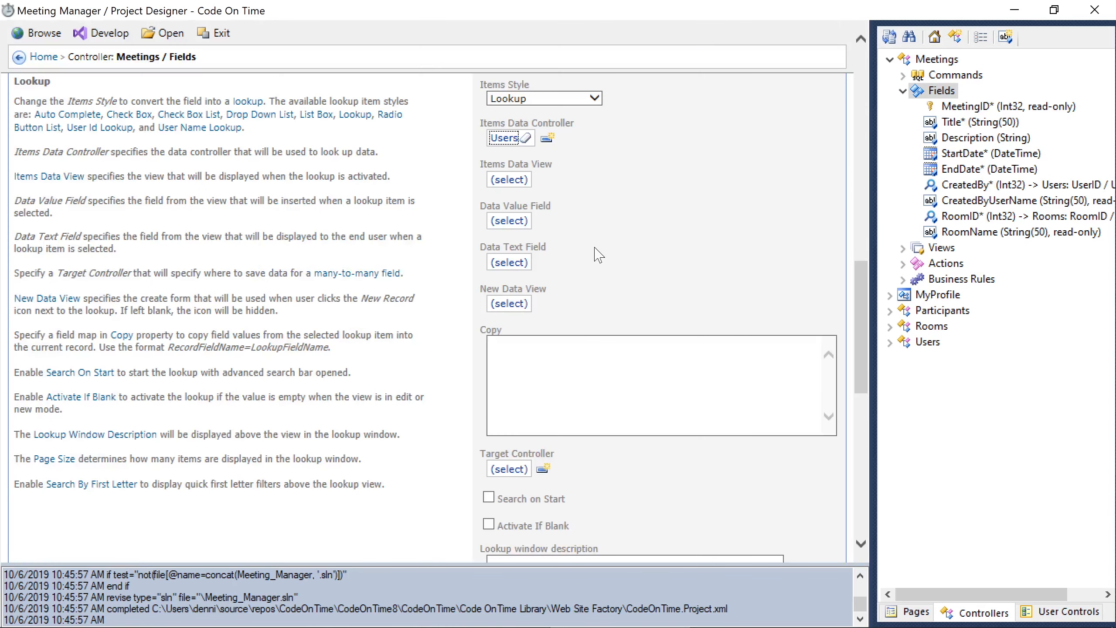
click(505, 470)
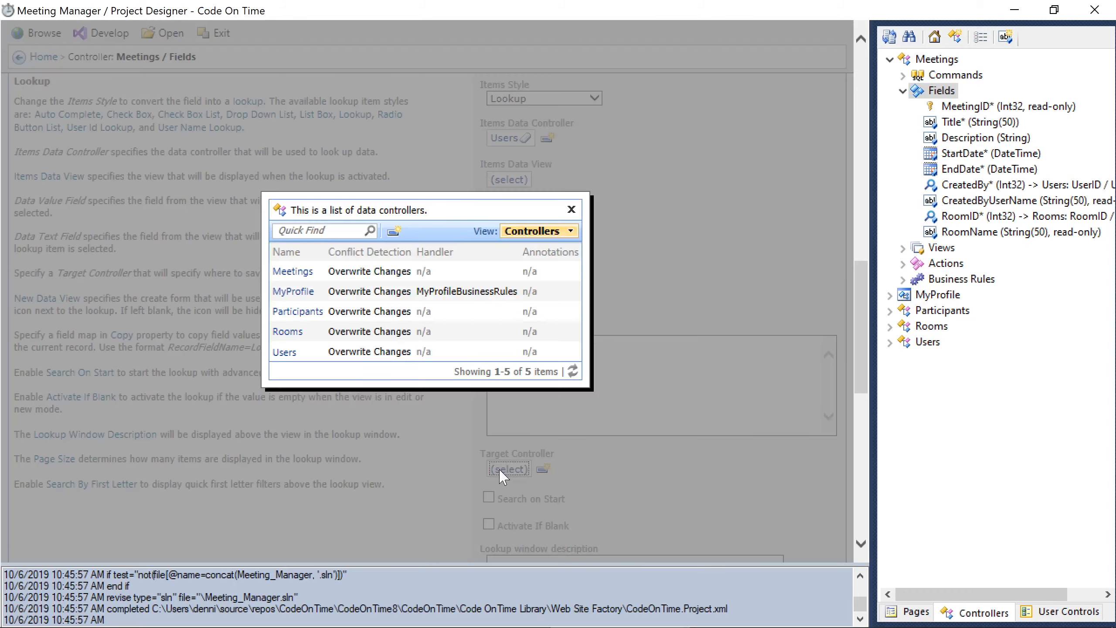
click(450, 313)
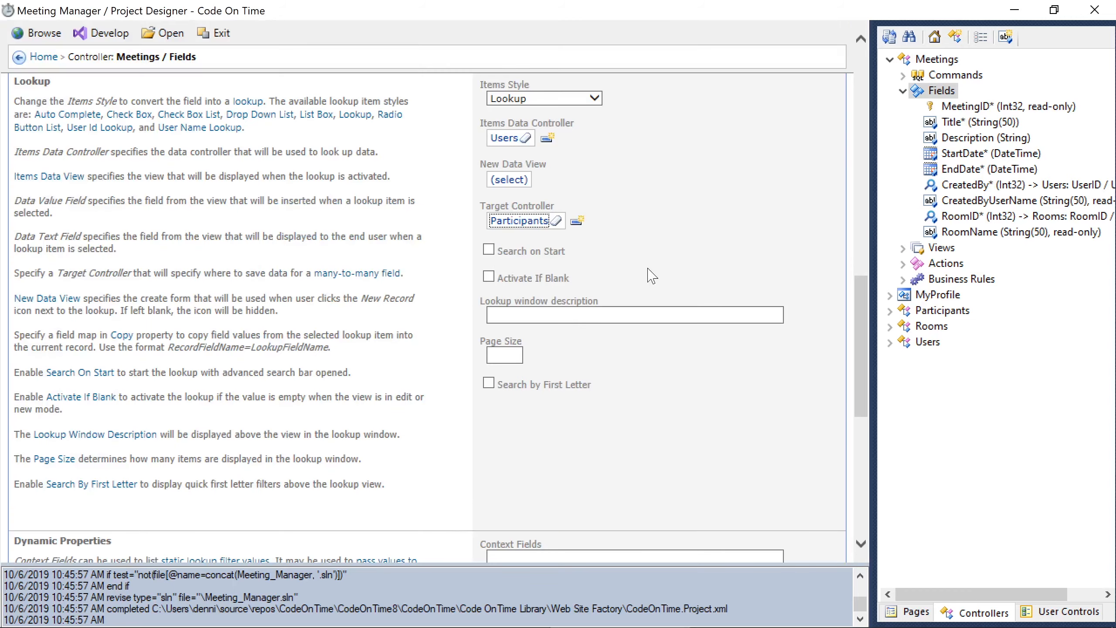
click(724, 156)
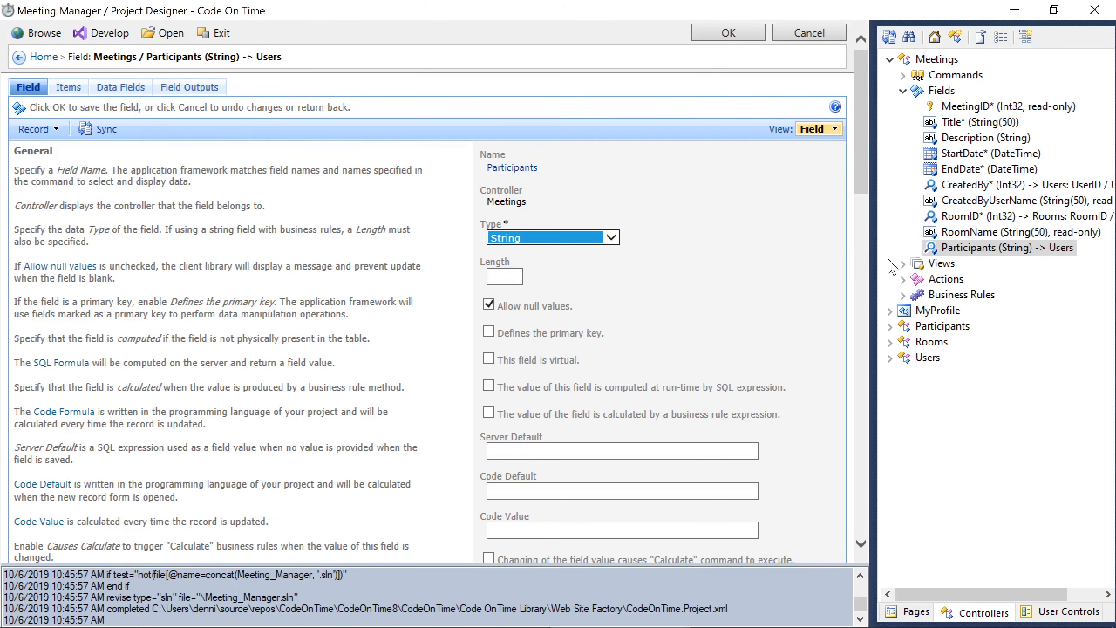
- Add the Participants field to grid1, editForm1 and createForm1, then launch the app
click(903, 263)
drag(945, 252, 949, 279)
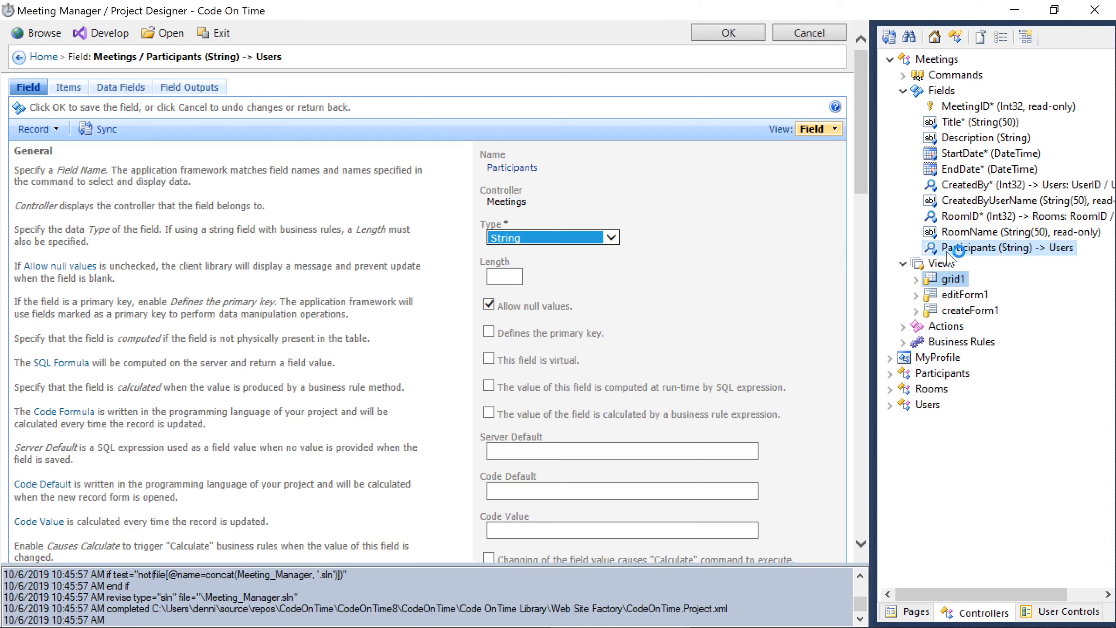
drag(959, 388, 944, 404)
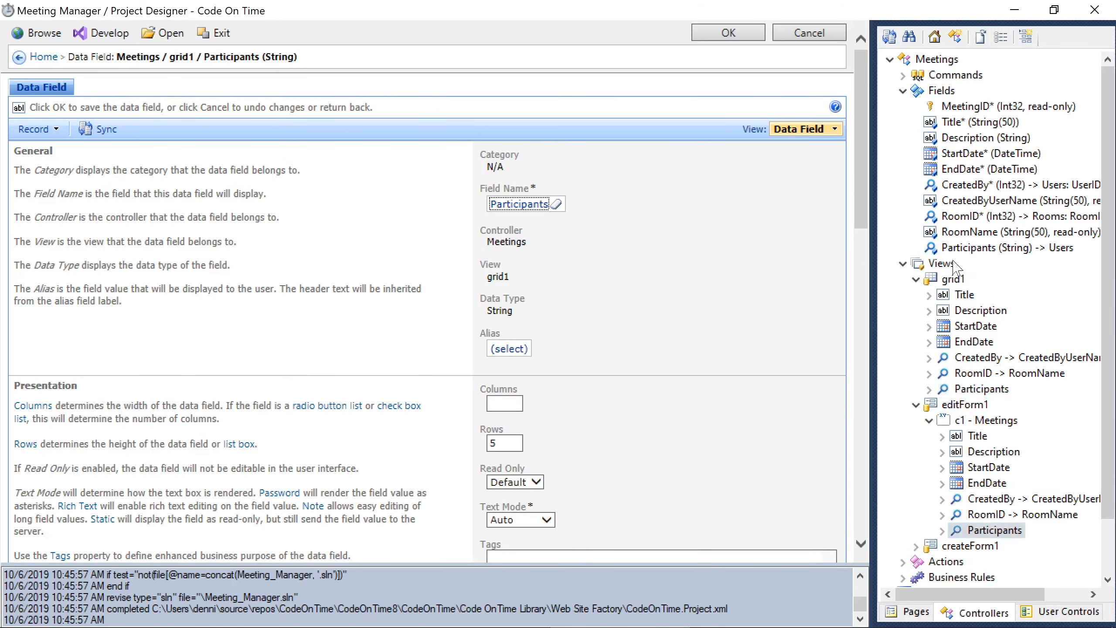
drag(944, 252, 964, 545)
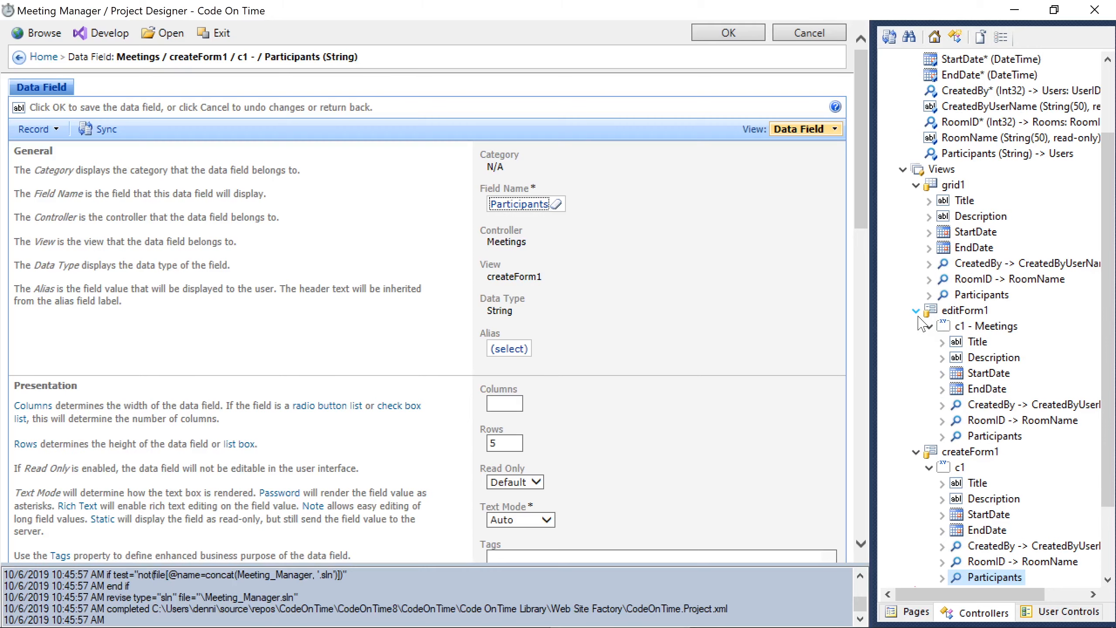
click(39, 33)
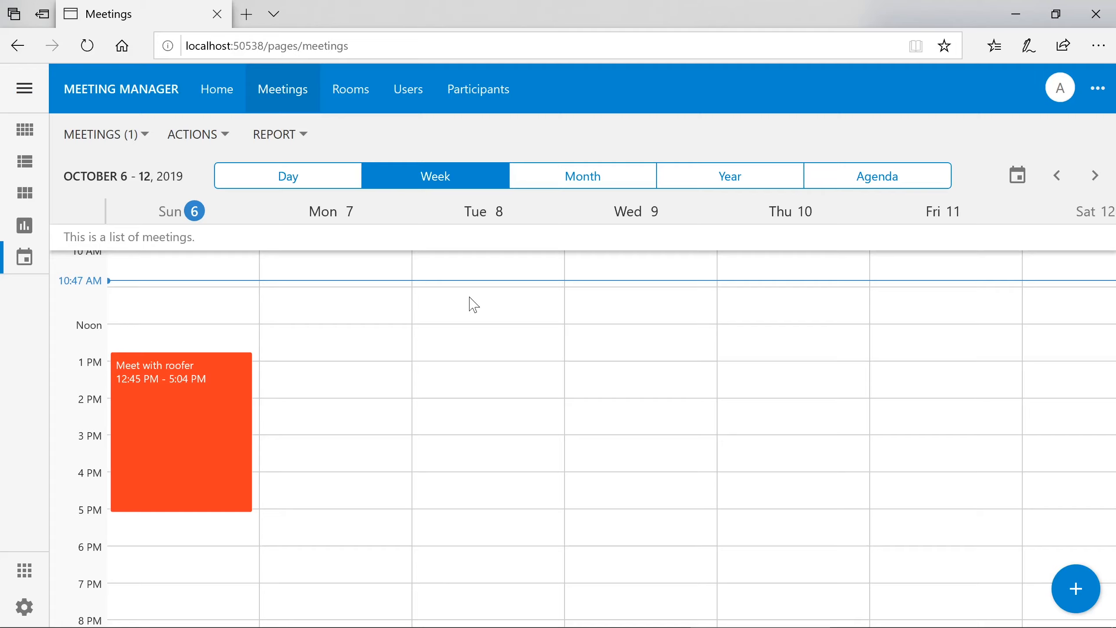
- Open a new meeting at Monday 12:15 PM and add both users as participants
click(331, 337)
double_click(339, 310)
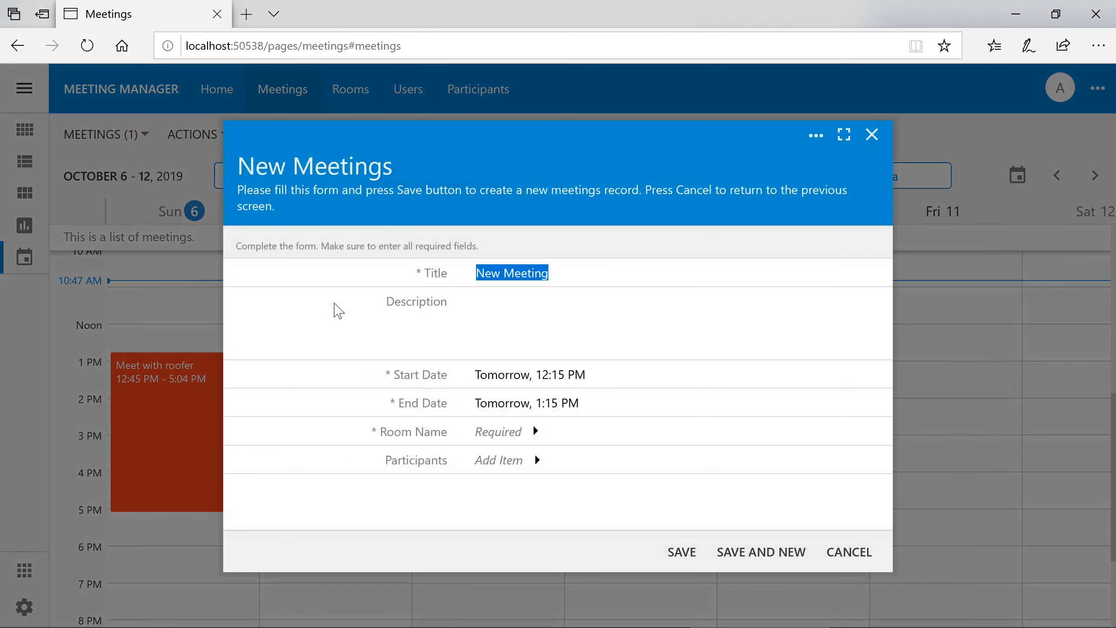
click(489, 462)
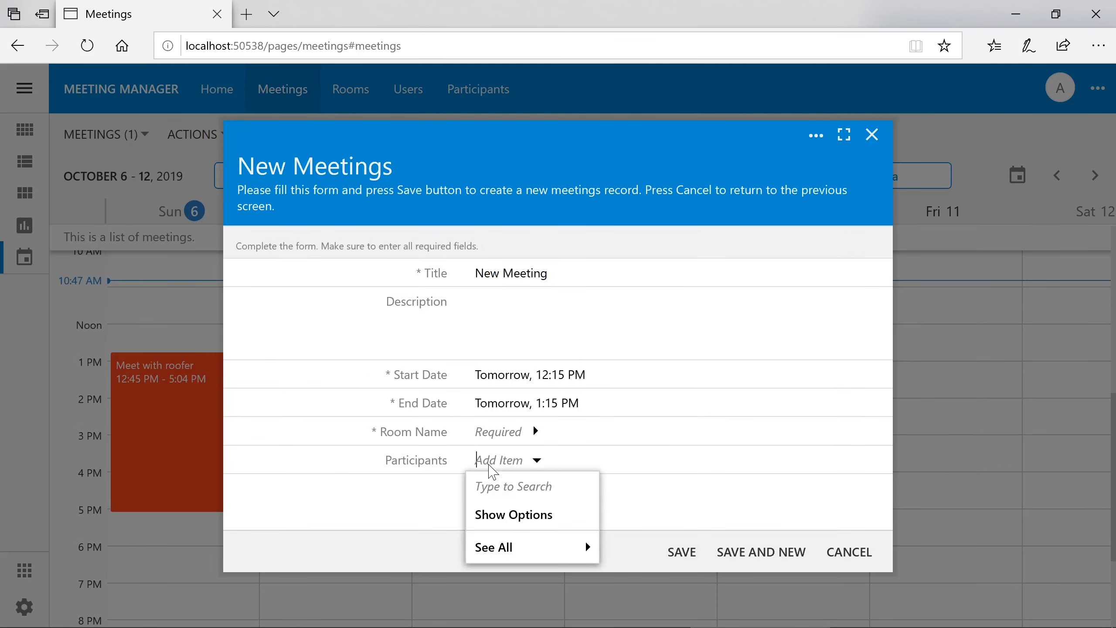
click(533, 517)
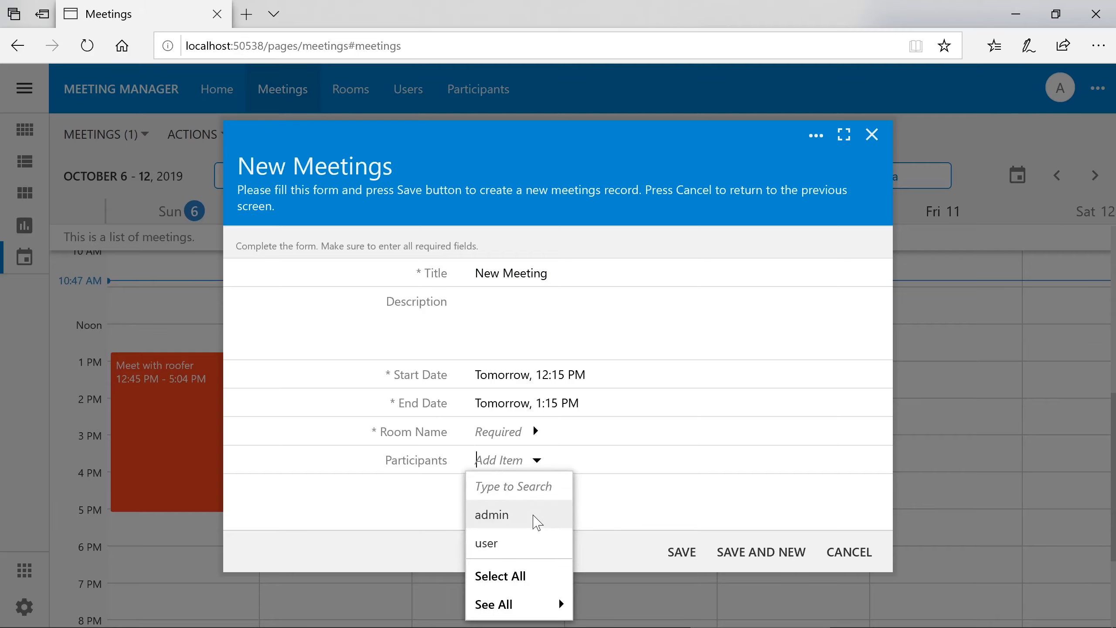
click(537, 522)
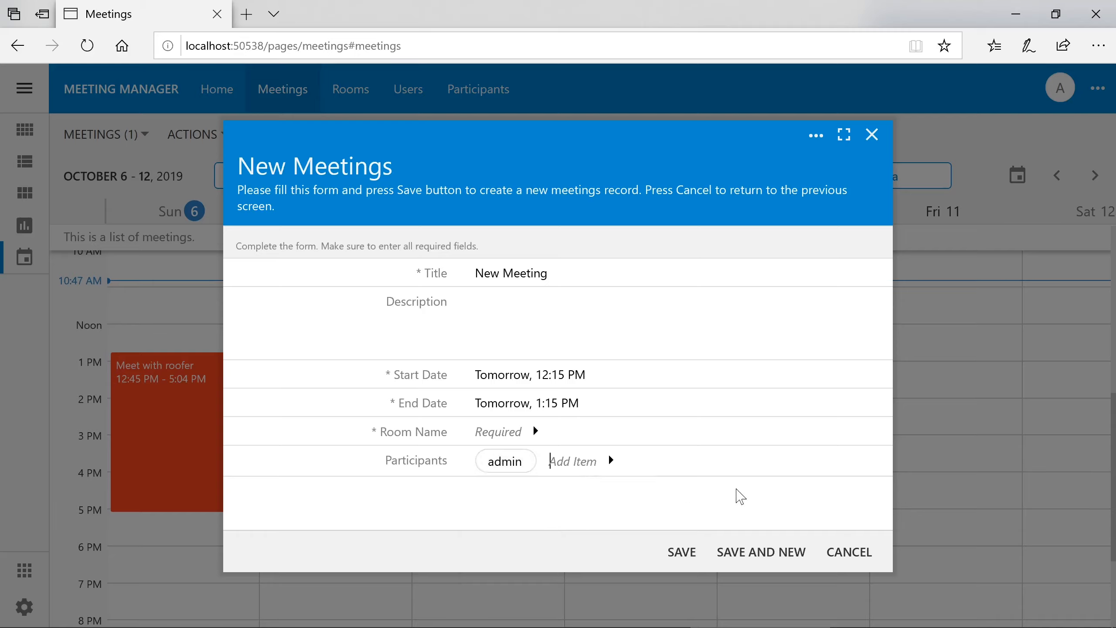
text(user)
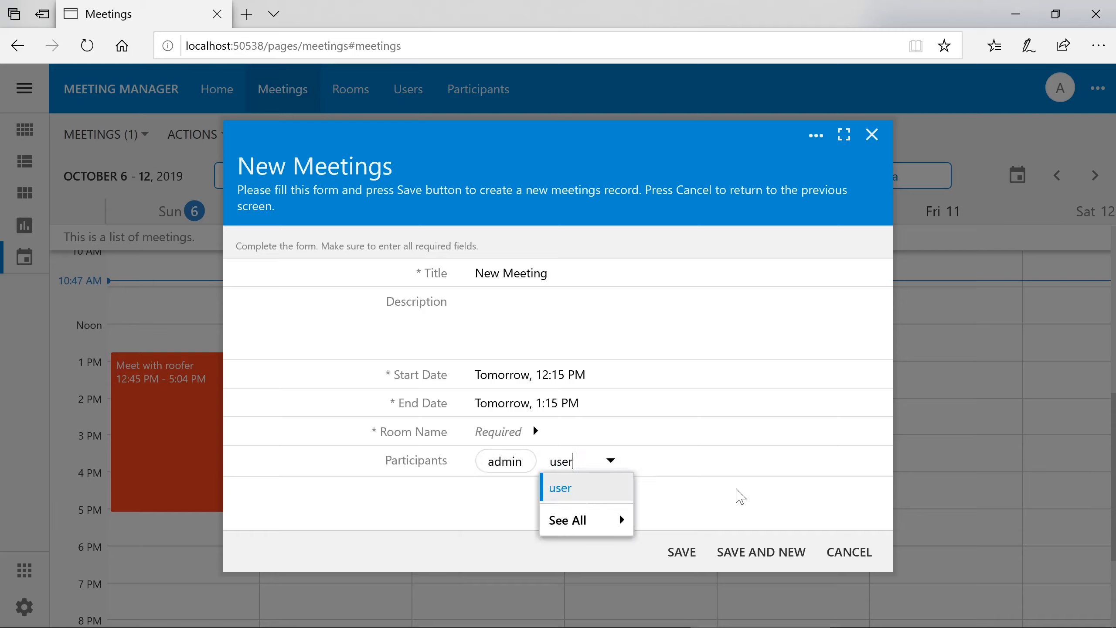
key(Return)
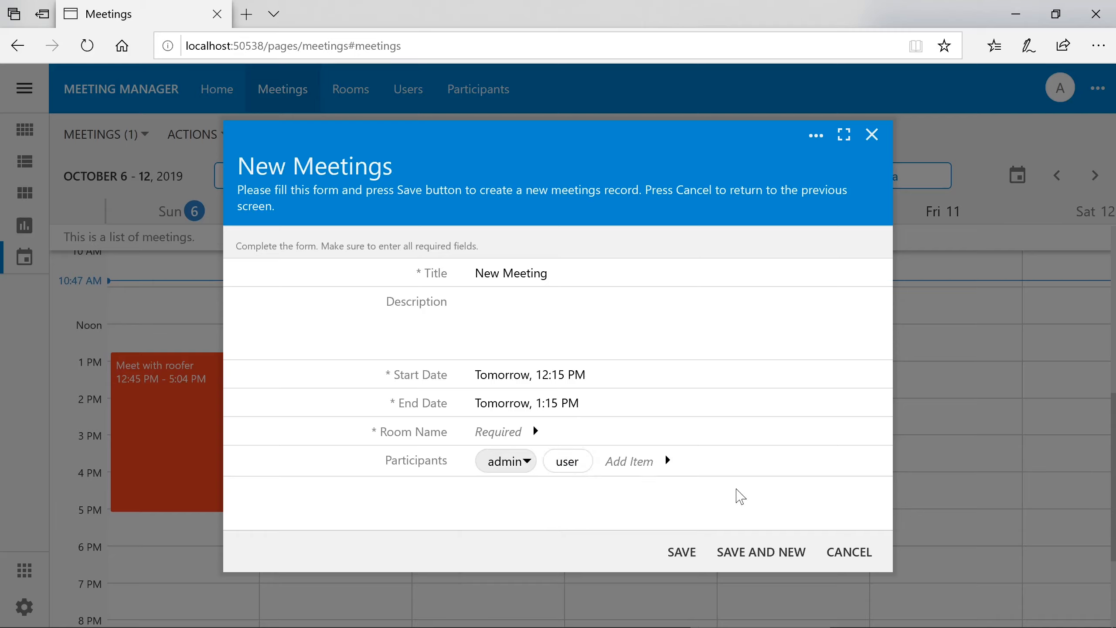
- Assign a newly created Room 2 as the room and save the meeting
click(685, 555)
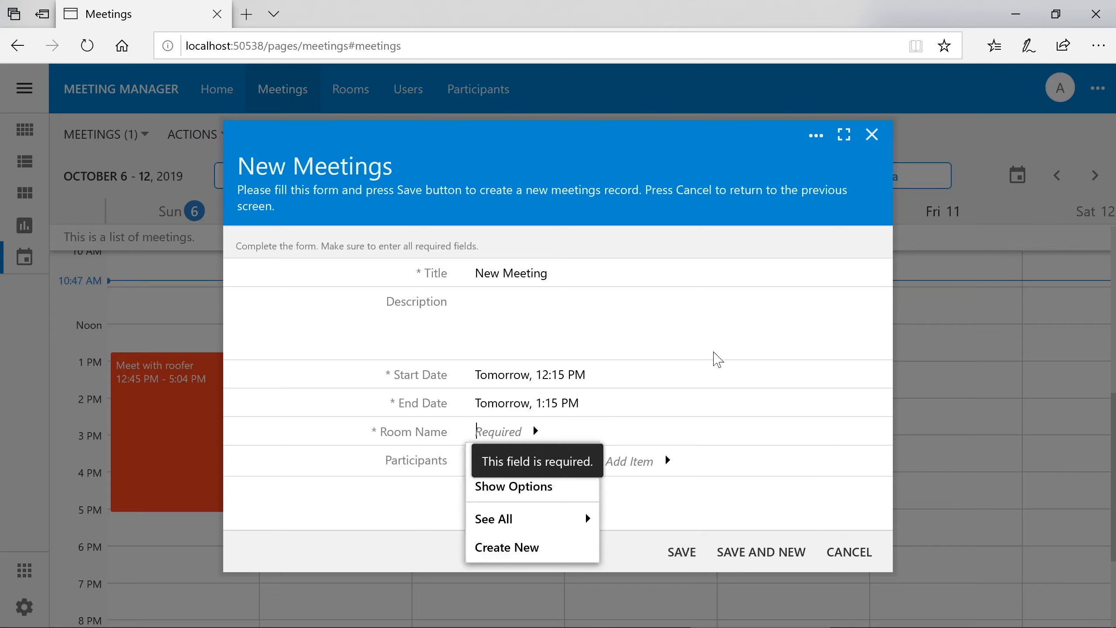
text(R)
key(BackSpace)
key(BackSpace)
text(Room 2)
key(Return)
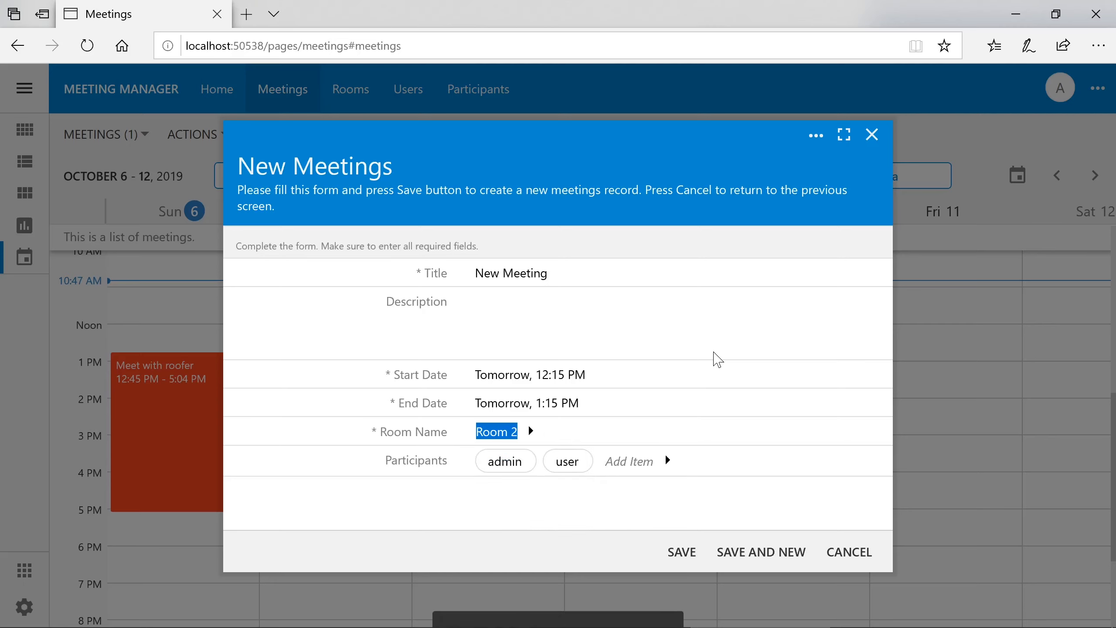
click(681, 548)
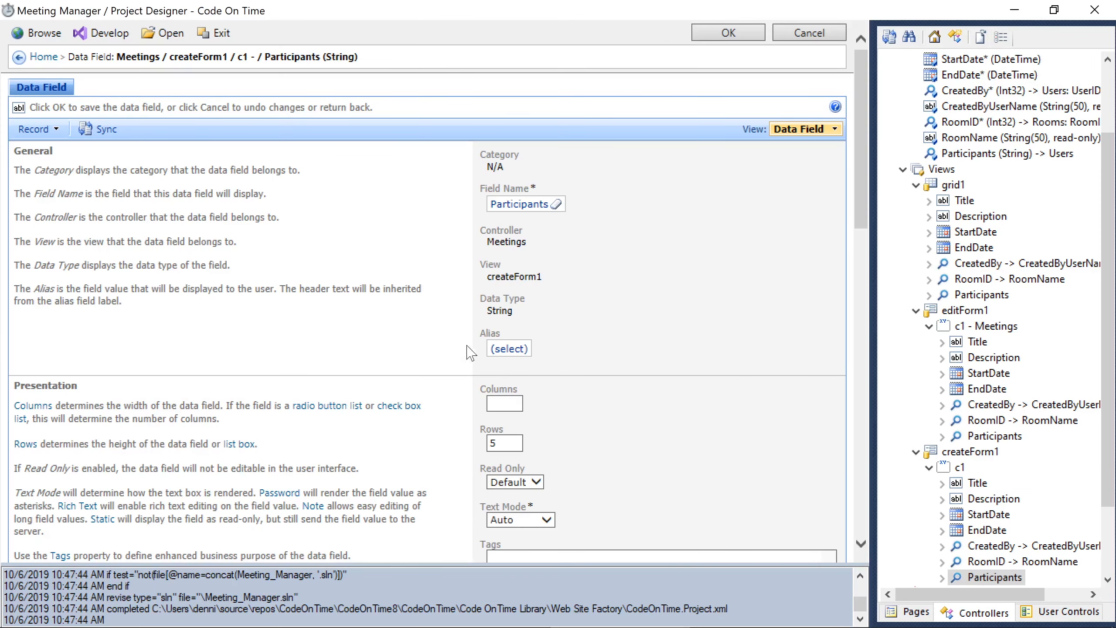
- Tag grid1's RoomID field with calendar-color, save, and relaunch the app
click(982, 281)
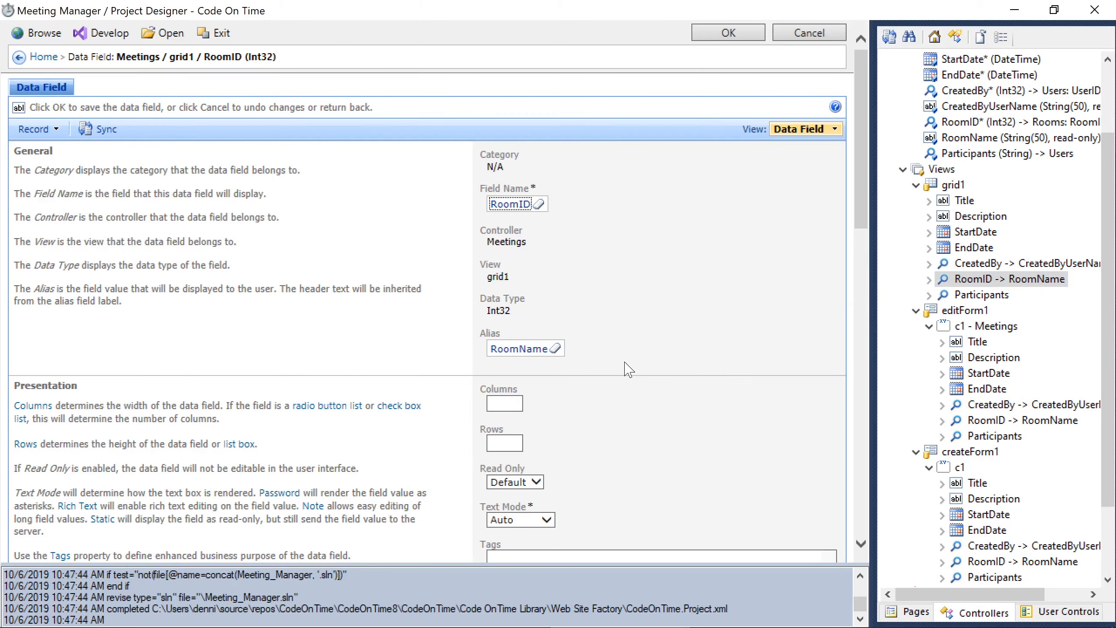
scroll(628, 369, down, 3)
click(628, 392)
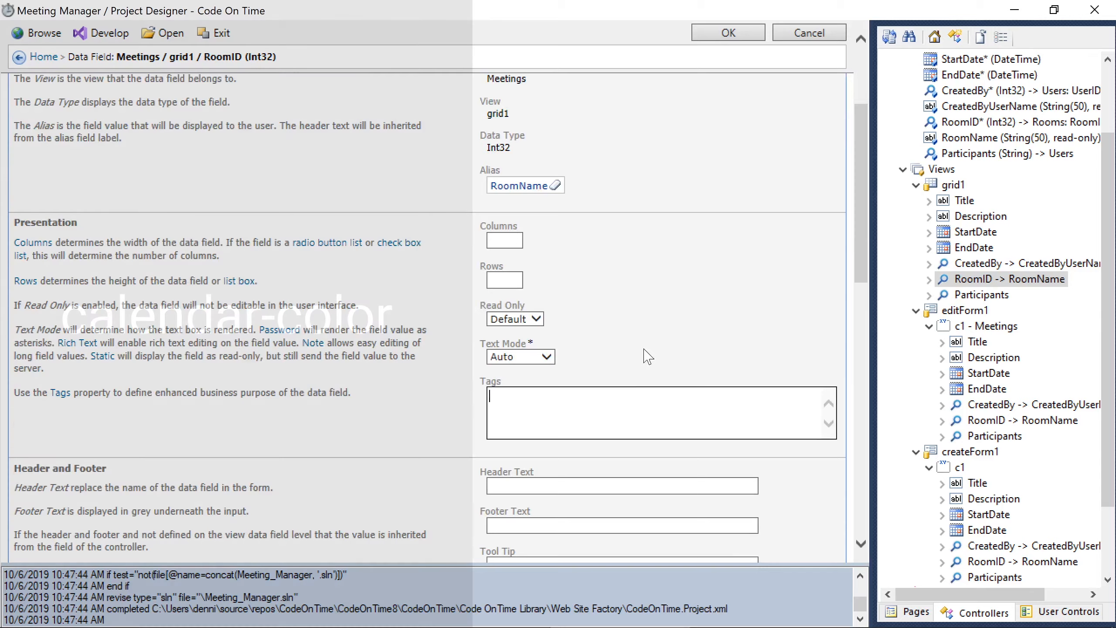
text(calendar-color)
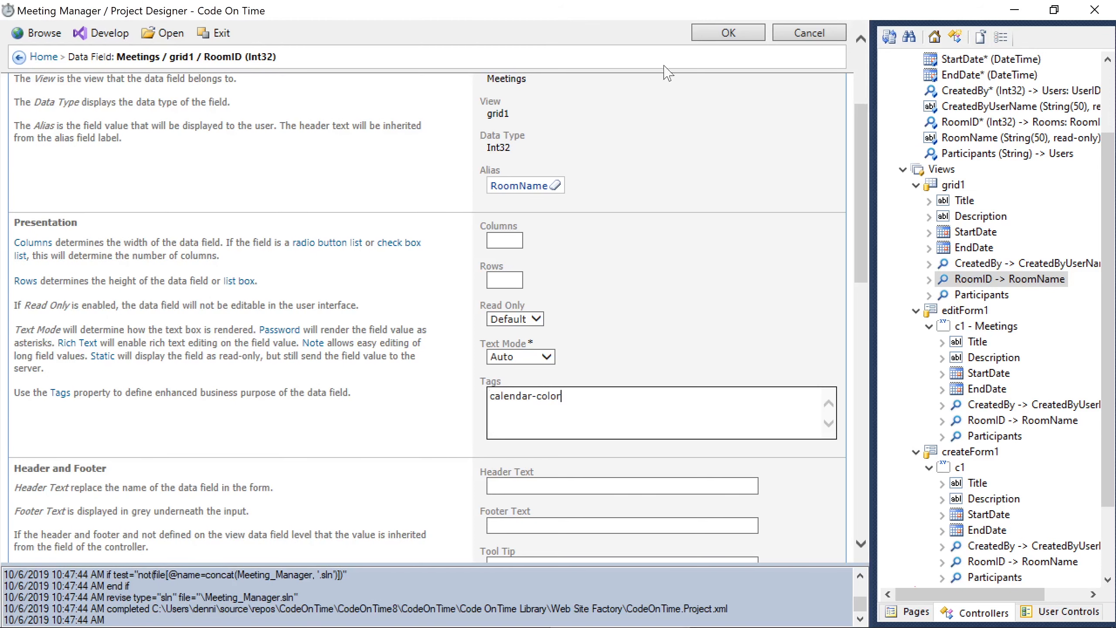
click(722, 32)
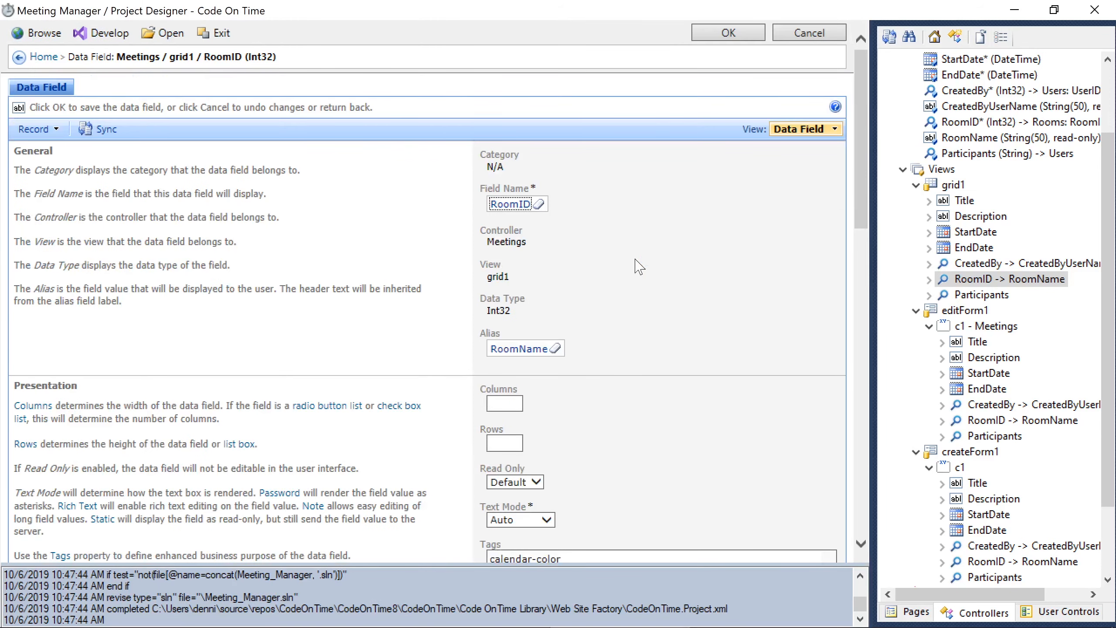
click(40, 32)
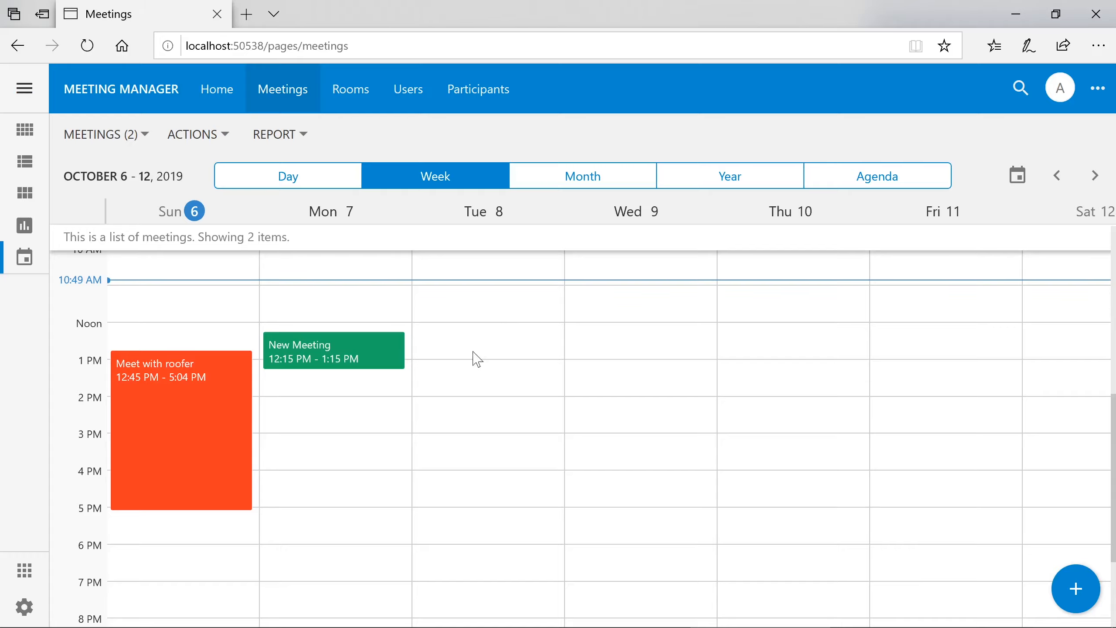
- Create a Monday 3:15 PM meeting assigned to a new Room 3 and save it
click(330, 449)
click(290, 414)
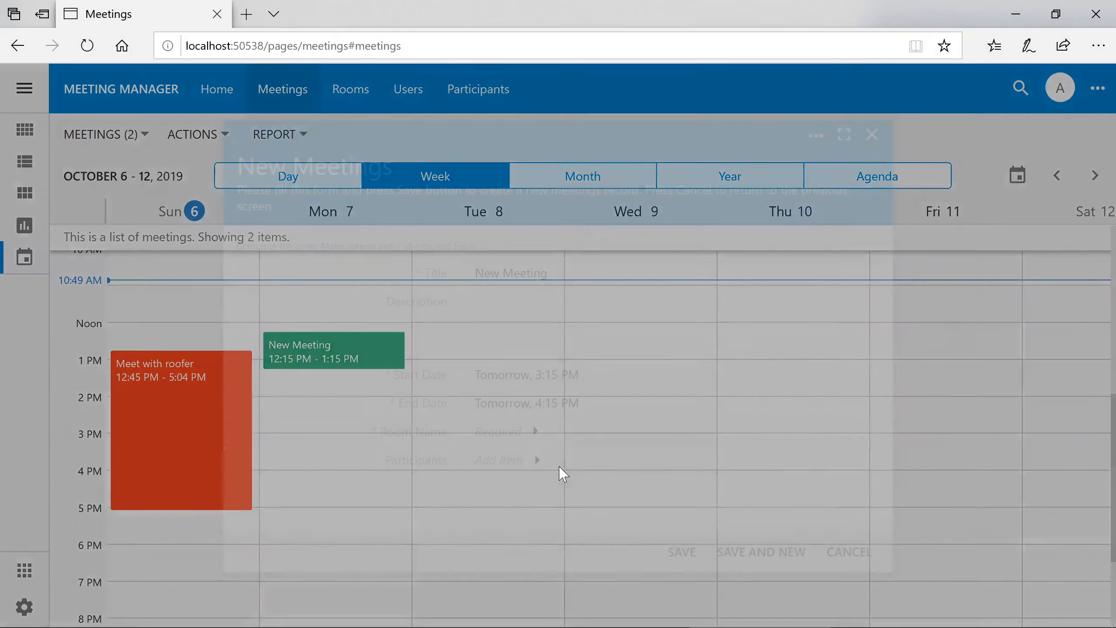
click(501, 431)
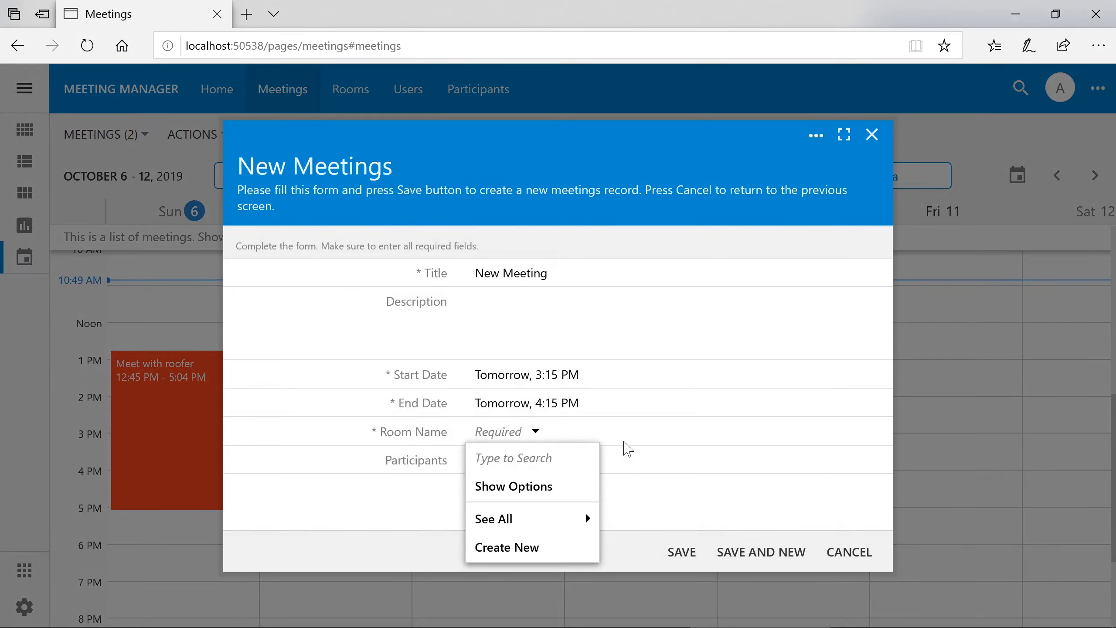
text(Room 3)
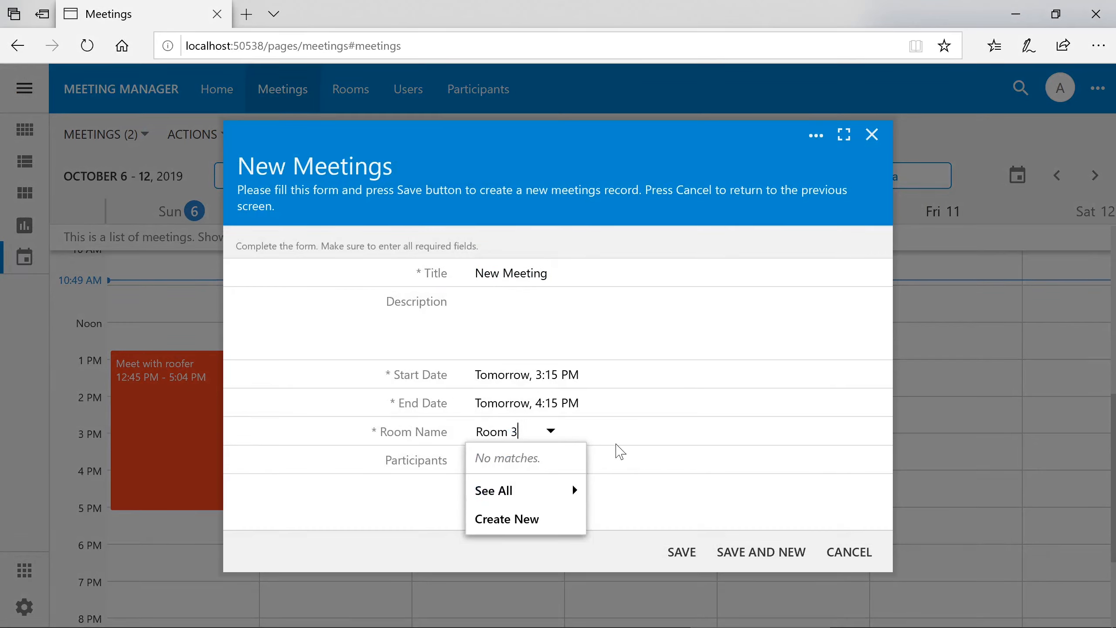
key(Return)
click(675, 555)
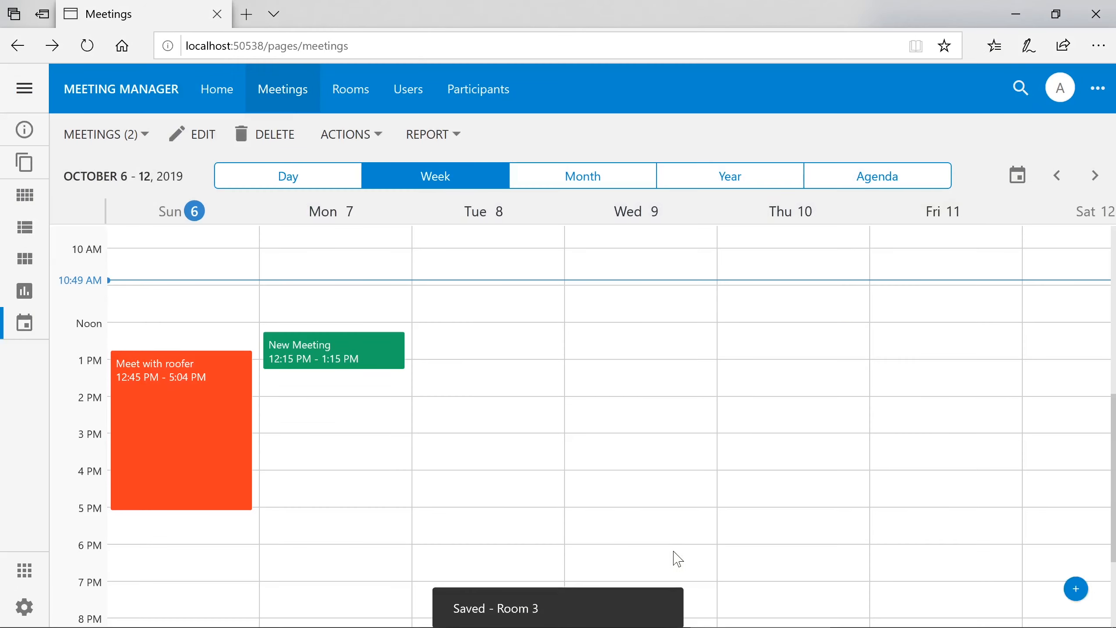